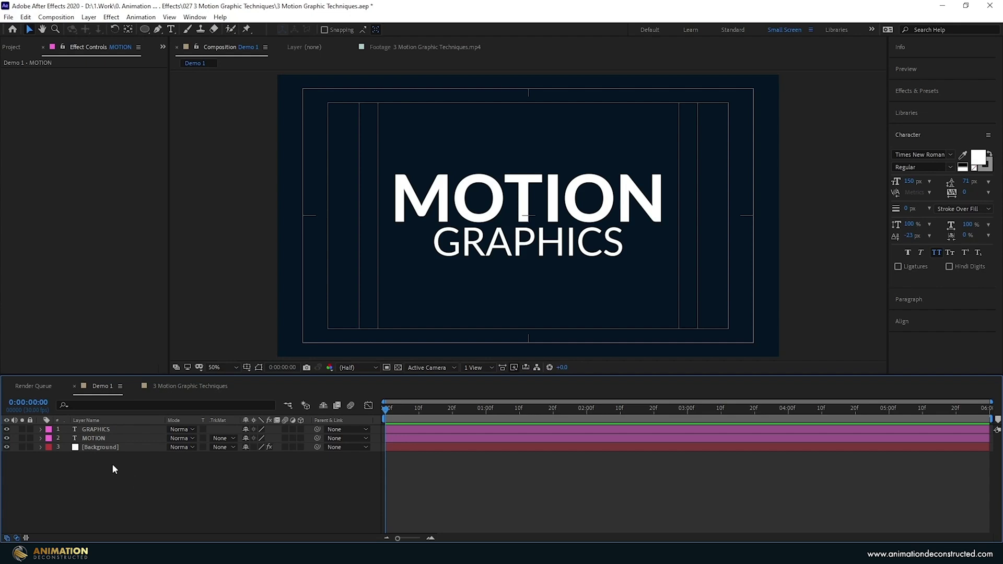
- Select the Background layer in Demo 1 to check its fill
{"action": "left_click", "coordinate": [101, 447]}
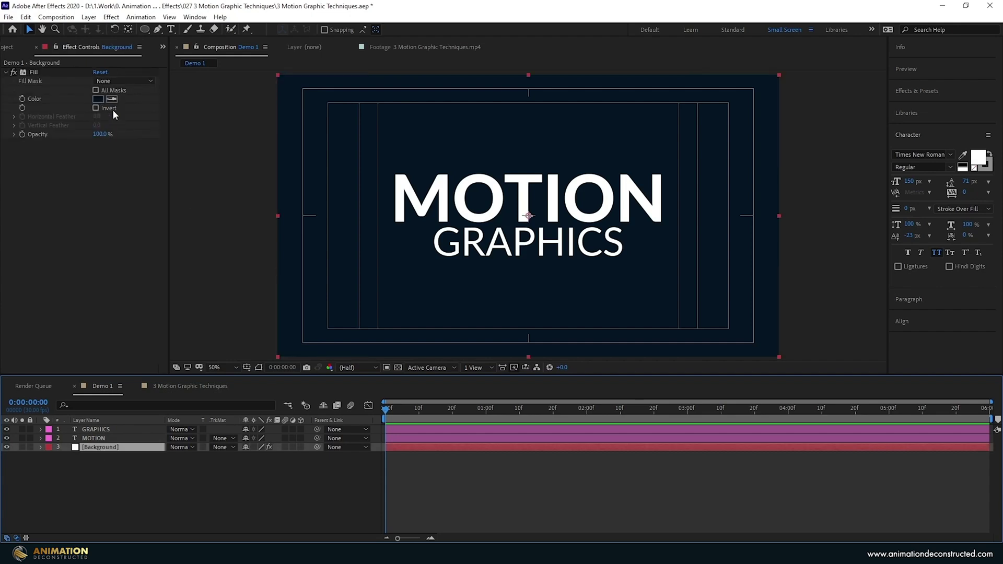
- Drag the MOTION text layer above GRAPHICS so it becomes layer 1
{"action": "left_click", "coordinate": [92, 430]}
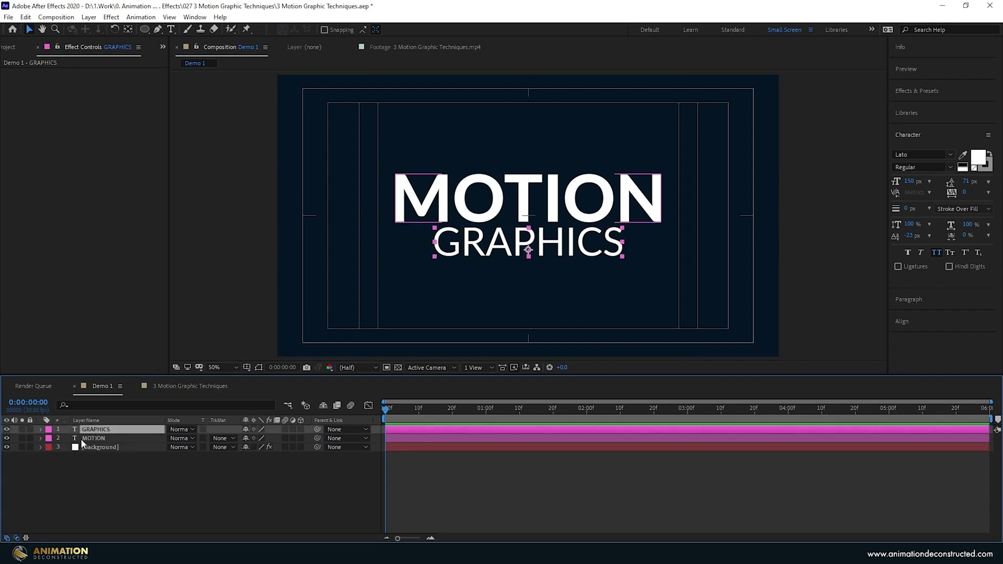
{"action": "left_click", "coordinate": [86, 439]}
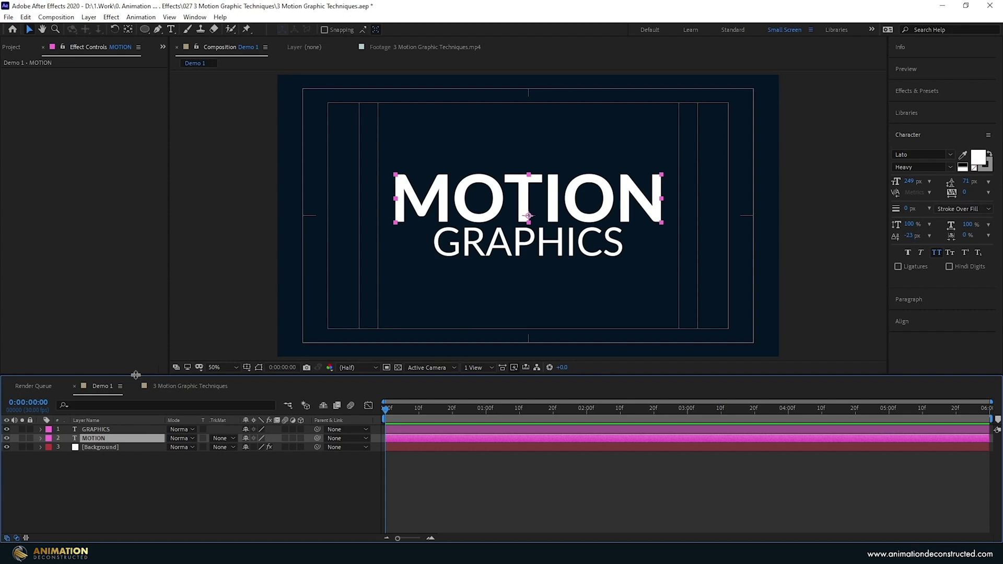
{"action": "left_click_drag", "start_coordinate": [93, 441], "coordinate": [90, 431]}
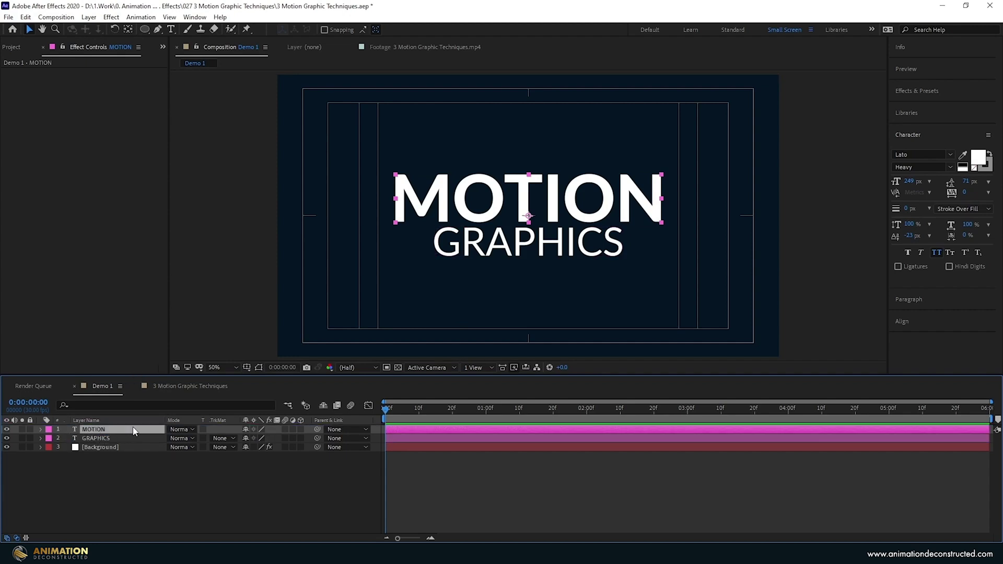
- Add a Position and Opacity animator to MOTION with Position 0,130 and Opacity 0%
{"action": "key", "text": "p"}
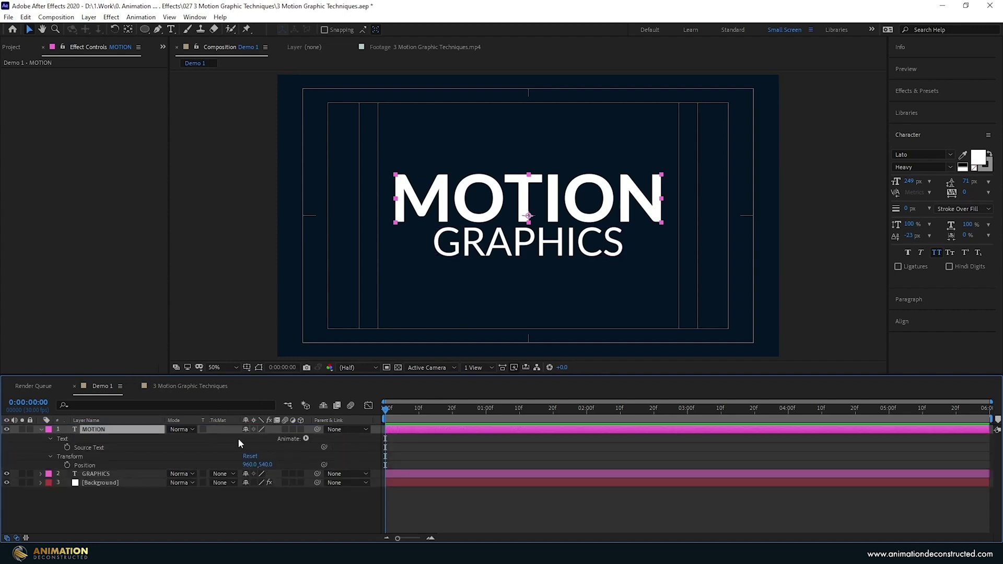
{"action": "left_click", "coordinate": [306, 440]}
{"action": "left_click", "coordinate": [359, 253]}
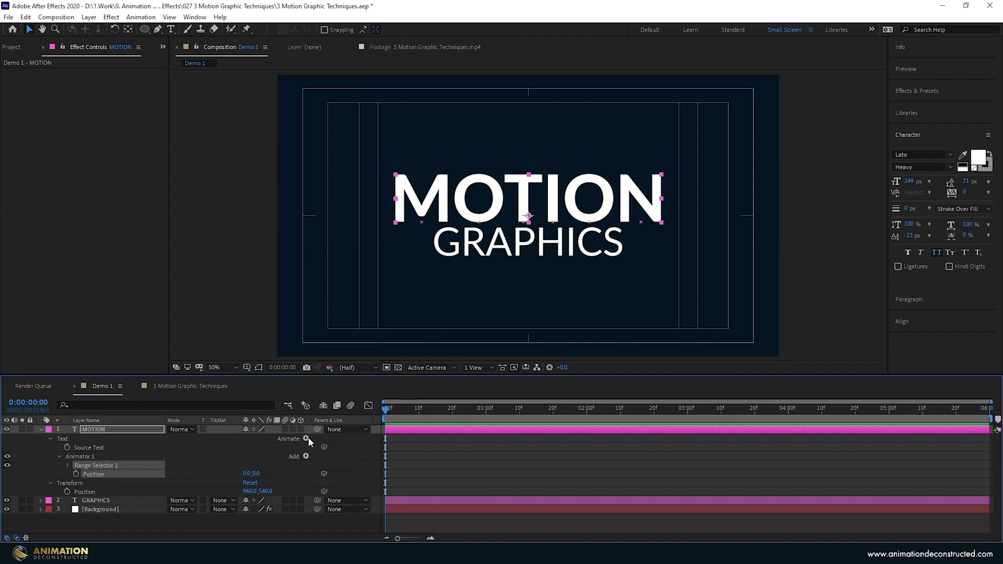
{"action": "left_click", "coordinate": [307, 458]}
{"action": "mouse_move", "coordinate": [323, 462]}
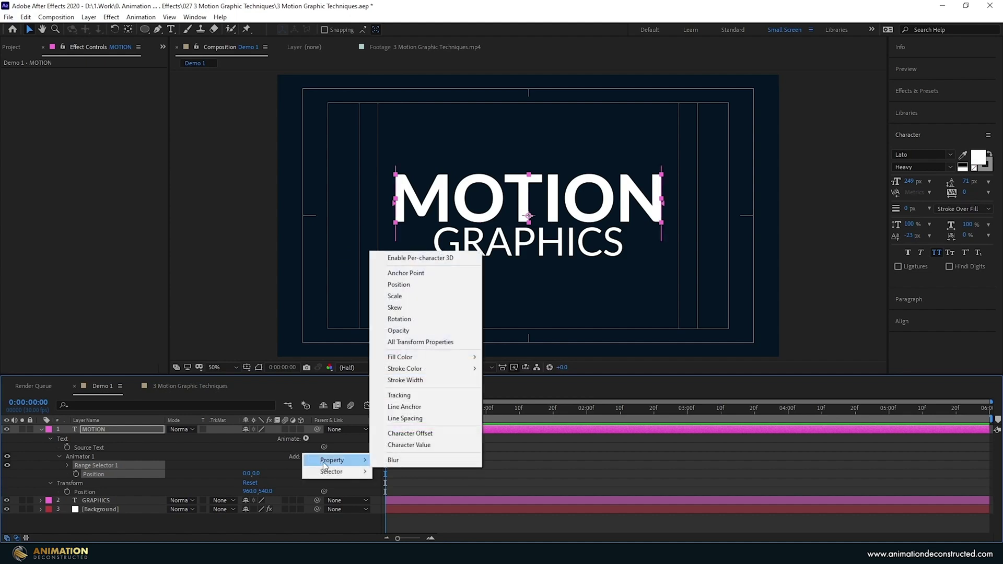
{"action": "left_click", "coordinate": [393, 336]}
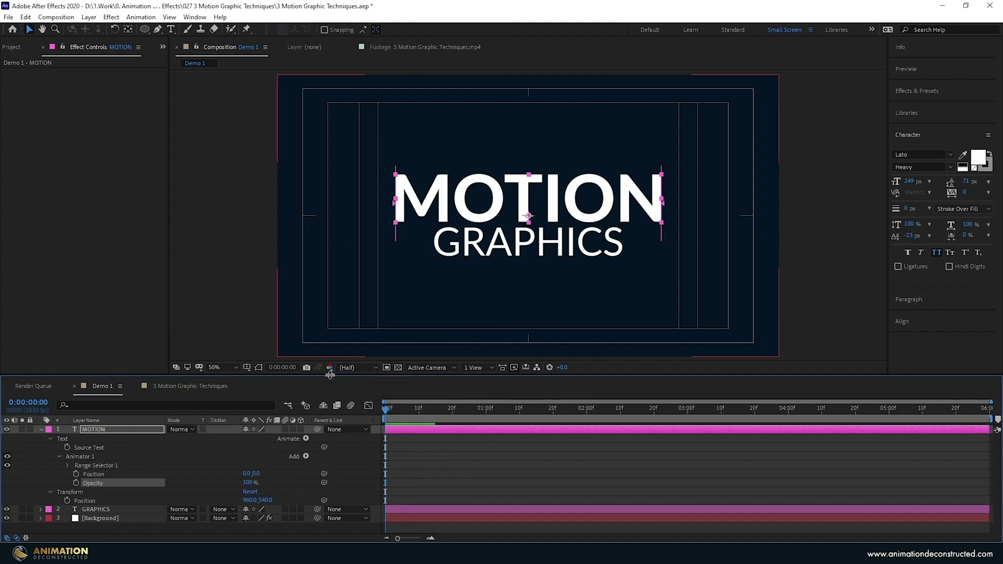
{"action": "left_click_drag", "start_coordinate": [256, 474], "coordinate": [316, 469]}
{"action": "left_click", "coordinate": [260, 474]}
{"action": "type", "text": "130"}
{"action": "key", "text": "Return"}
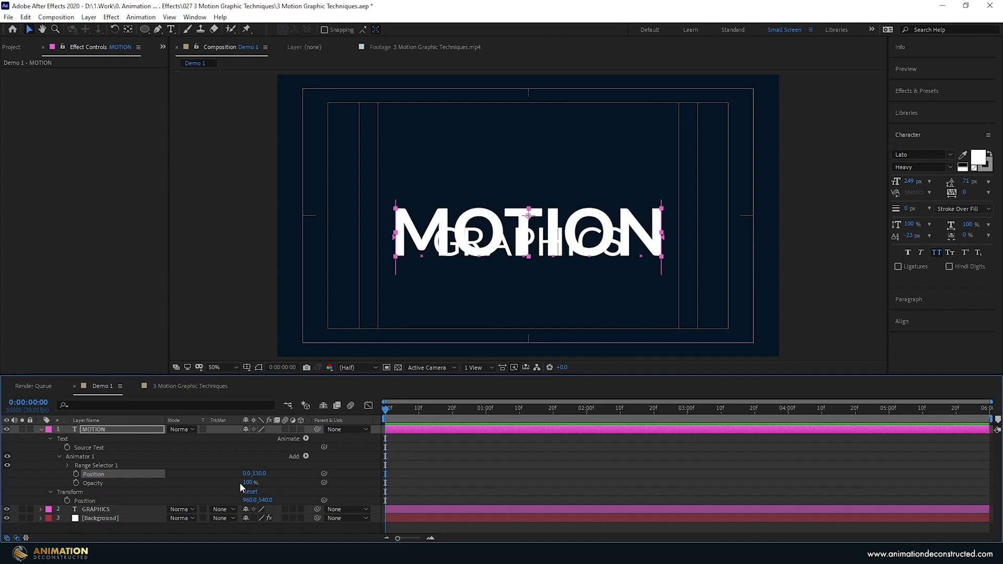
{"action": "left_click_drag", "start_coordinate": [253, 483], "coordinate": [67, 470]}
- Keyframe MOTION's Range Selector Start from 0% to 100% at frame 24
{"action": "left_click", "coordinate": [67, 466]}
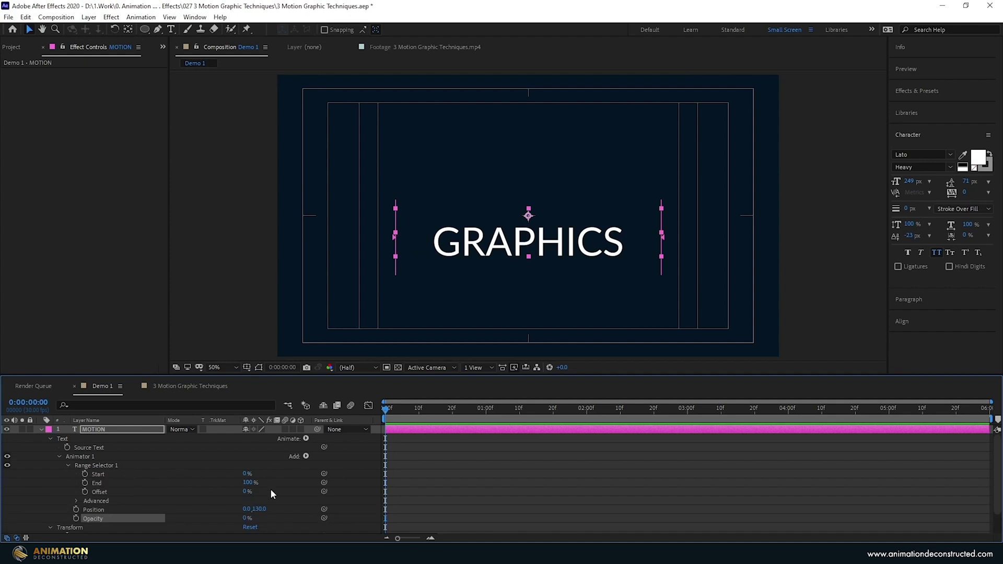
{"action": "left_click", "coordinate": [85, 473]}
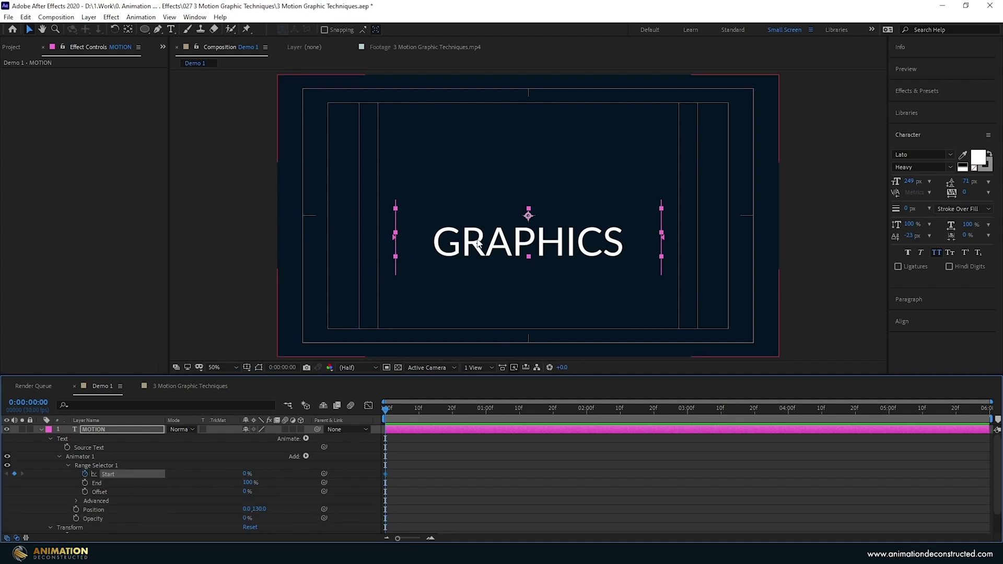
{"action": "left_click_drag", "start_coordinate": [388, 415], "coordinate": [497, 415]}
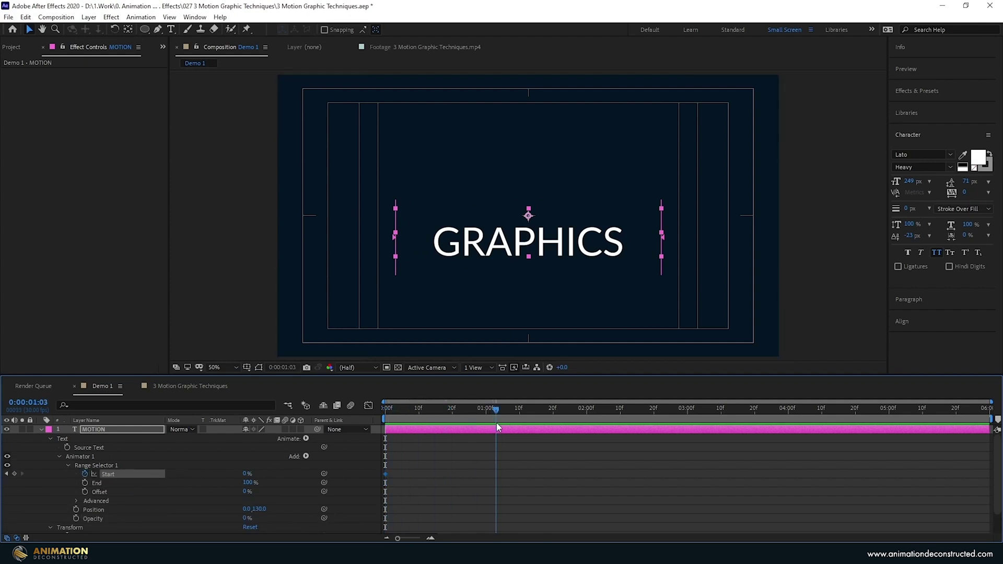
{"action": "left_click_drag", "start_coordinate": [251, 473], "coordinate": [372, 476]}
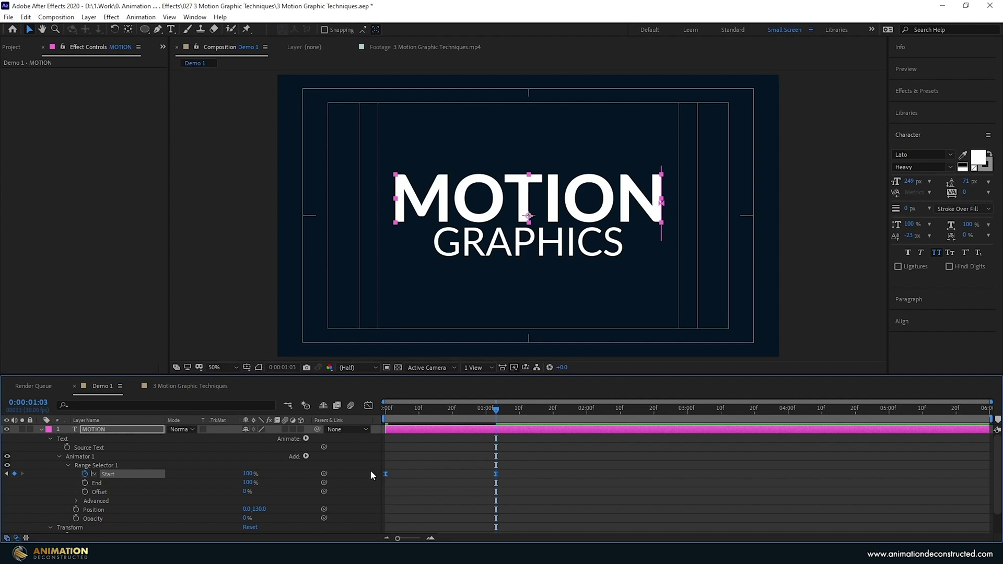
{"action": "left_click", "coordinate": [508, 464]}
{"action": "left_click_drag", "start_coordinate": [496, 474], "coordinate": [465, 475]}
{"action": "left_click", "coordinate": [465, 410]}
{"action": "key", "text": "Home"}
{"action": "left_click", "coordinate": [42, 429]}
{"action": "left_click", "coordinate": [115, 440]}
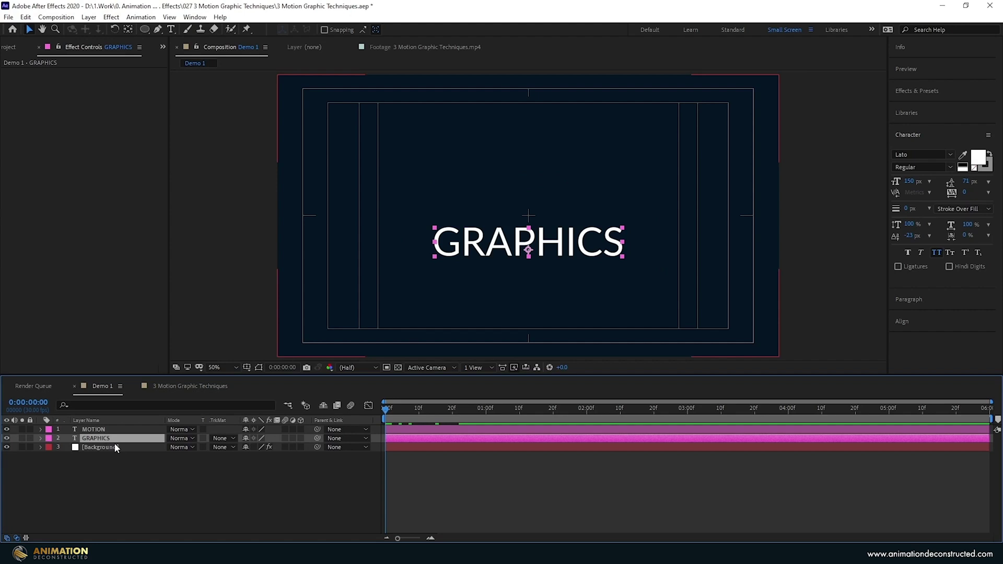
- Add a Position and Opacity animator to GRAPHICS with Position 0,50 and Opacity 0%
{"action": "key", "text": "p"}
{"action": "left_click", "coordinate": [306, 447]}
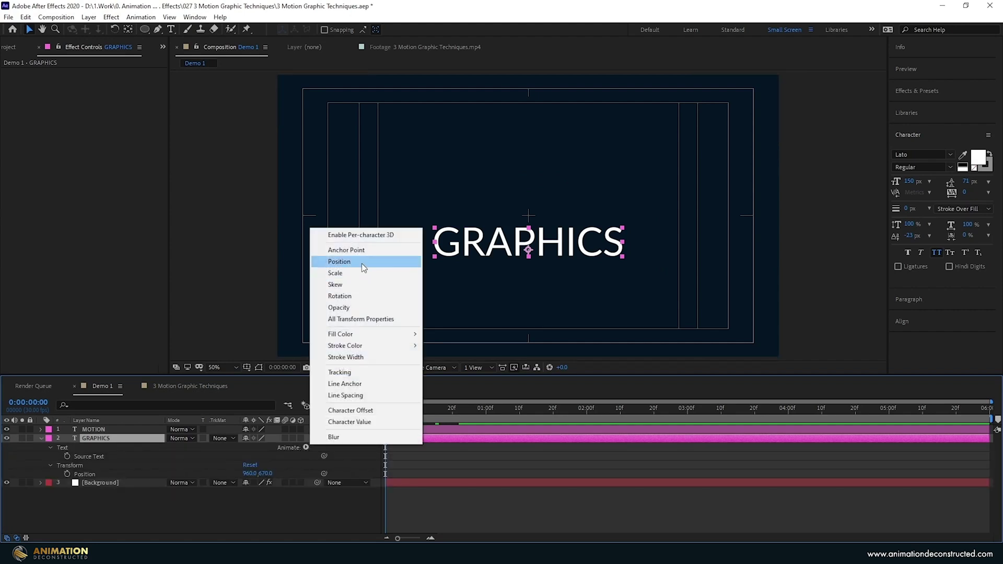
{"action": "left_click", "coordinate": [362, 262]}
{"action": "left_click", "coordinate": [307, 465]}
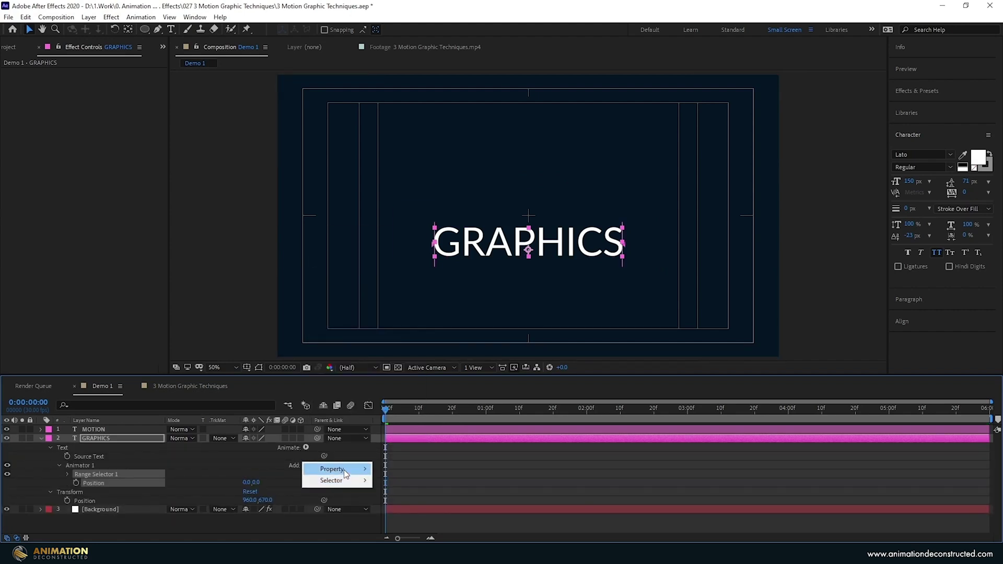
{"action": "mouse_move", "coordinate": [356, 467]}
{"action": "left_click", "coordinate": [412, 353]}
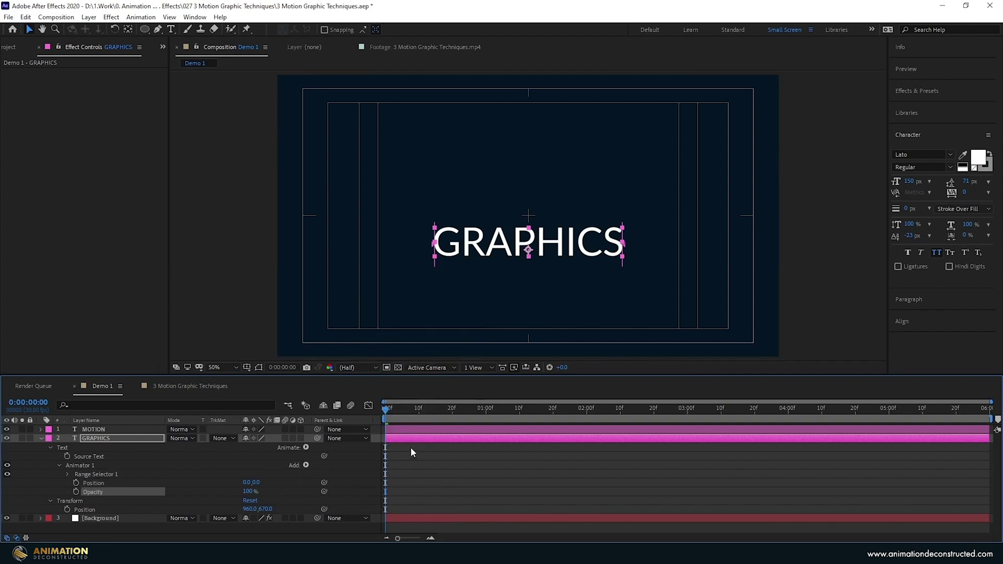
{"action": "left_click_drag", "start_coordinate": [256, 482], "coordinate": [272, 483]}
{"action": "type", "text": "0"}
{"action": "key", "text": "Return"}
{"action": "left_click", "coordinate": [248, 491]}
{"action": "type", "text": "0"}
{"action": "key", "text": "Return"}
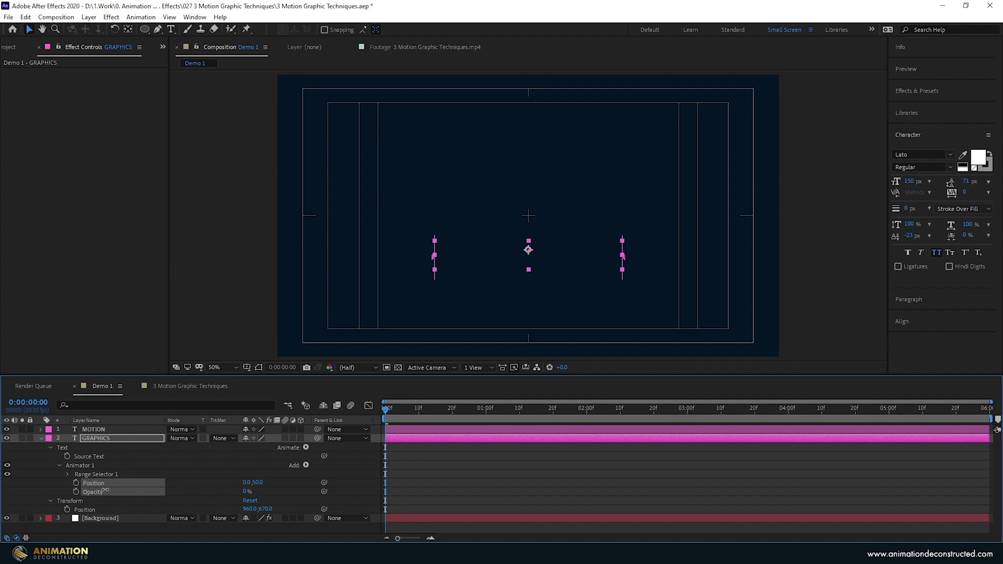
{"action": "left_click", "coordinate": [119, 491]}
- Keyframe GRAPHICS Range Start from 0% at frame 10 to 100% at 1:03, then preview
{"action": "left_click", "coordinate": [418, 409]}
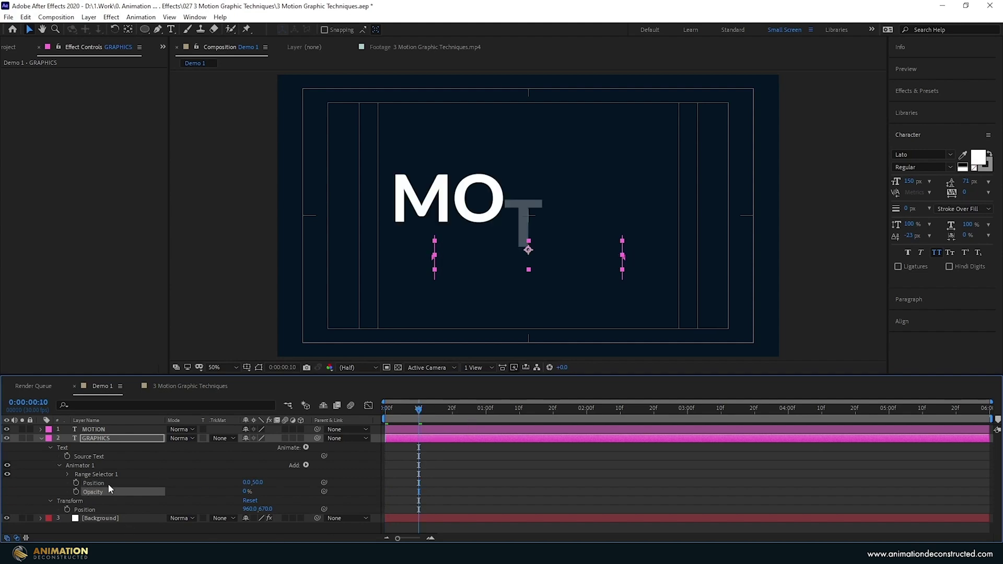
{"action": "left_click", "coordinate": [68, 474]}
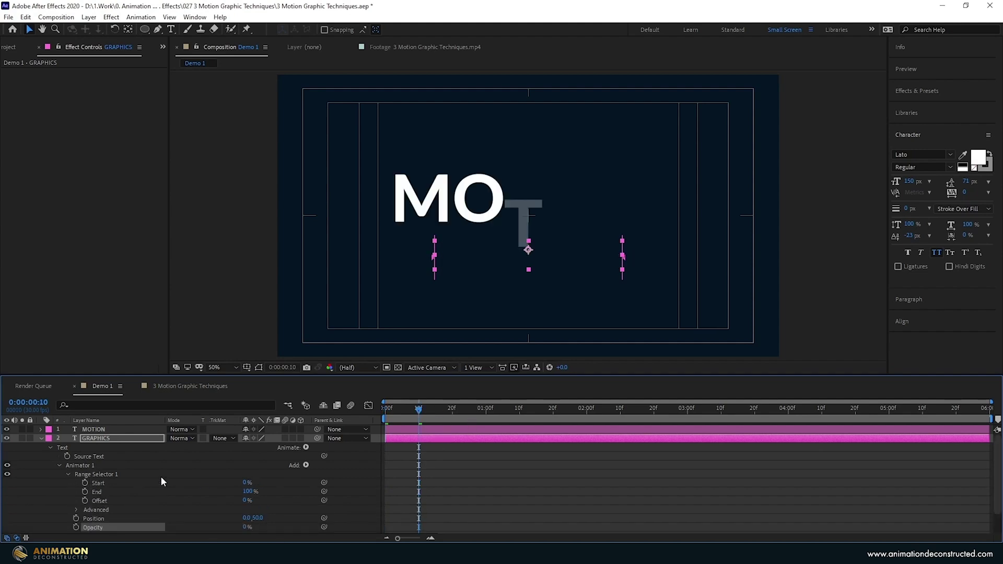
{"action": "left_click", "coordinate": [85, 483]}
{"action": "left_click_drag", "start_coordinate": [418, 417], "coordinate": [493, 415]}
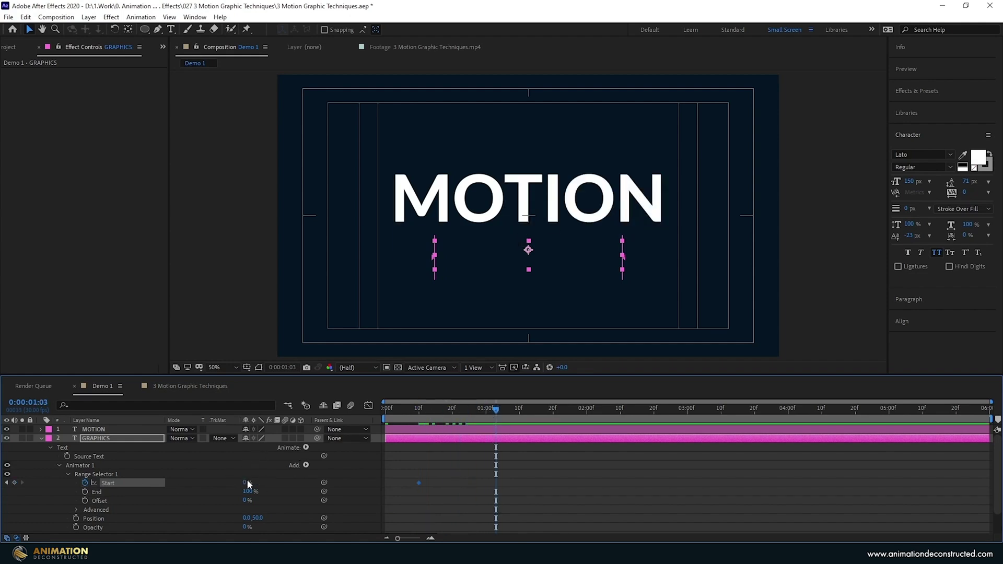
{"action": "left_click_drag", "start_coordinate": [244, 483], "coordinate": [296, 483]}
{"action": "left_click_drag", "start_coordinate": [526, 472], "coordinate": [393, 503]}
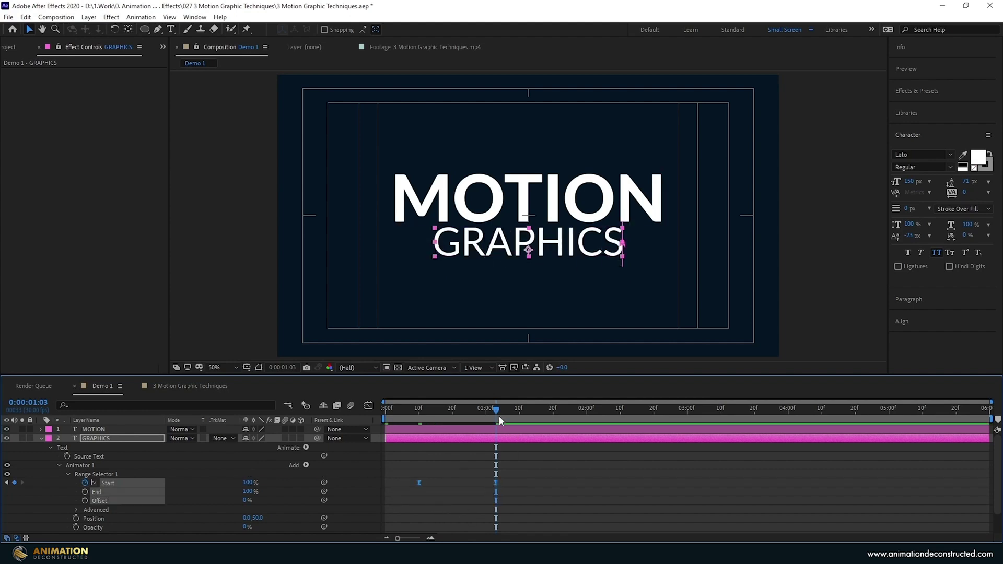
{"action": "left_click_drag", "start_coordinate": [497, 413], "coordinate": [317, 414]}
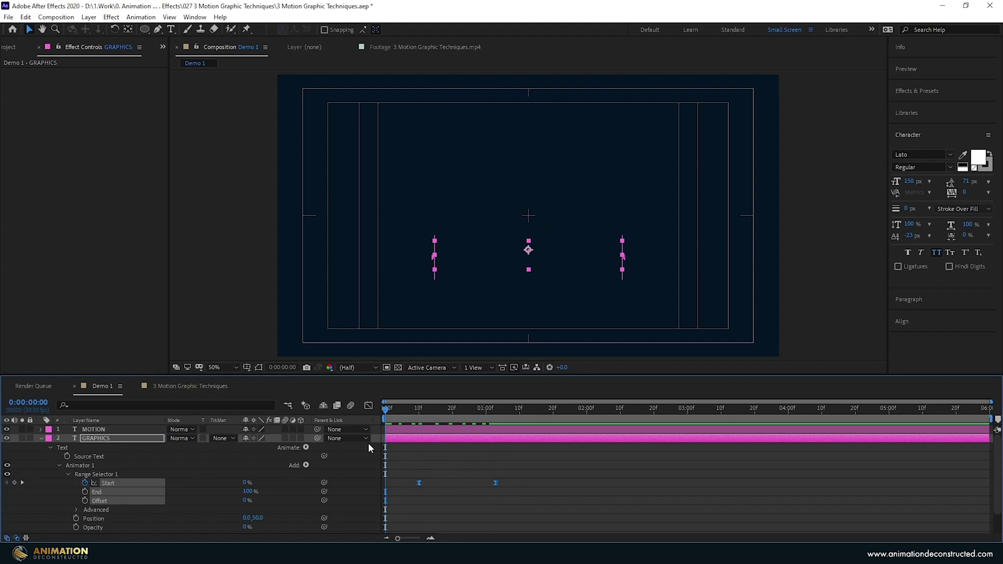
{"action": "key", "text": "space"}
{"action": "key", "text": "space"}
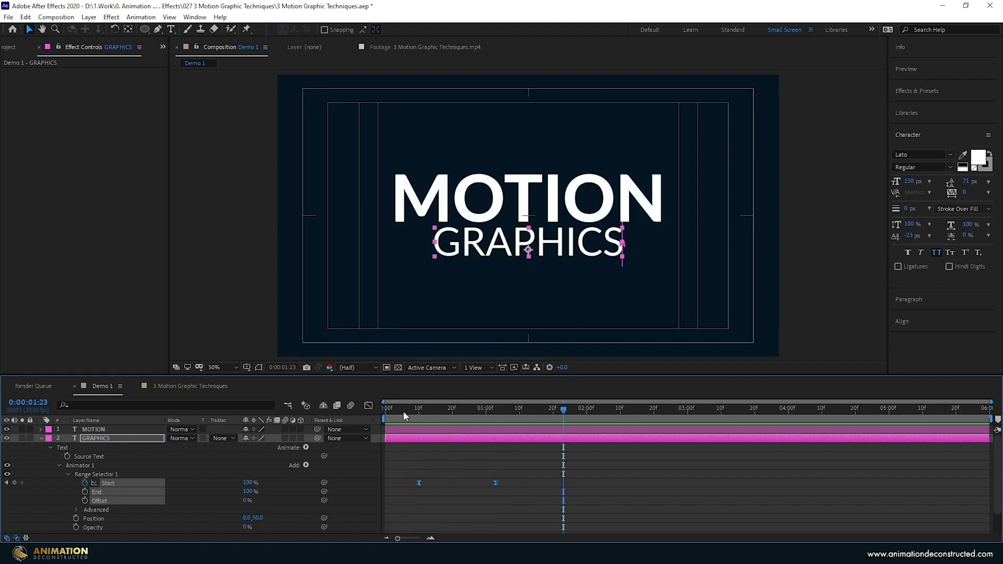
{"action": "key", "text": "Home"}
- Add a null object, Null 5, and parent MOTION and GRAPHICS to it
{"action": "left_click", "coordinate": [41, 438]}
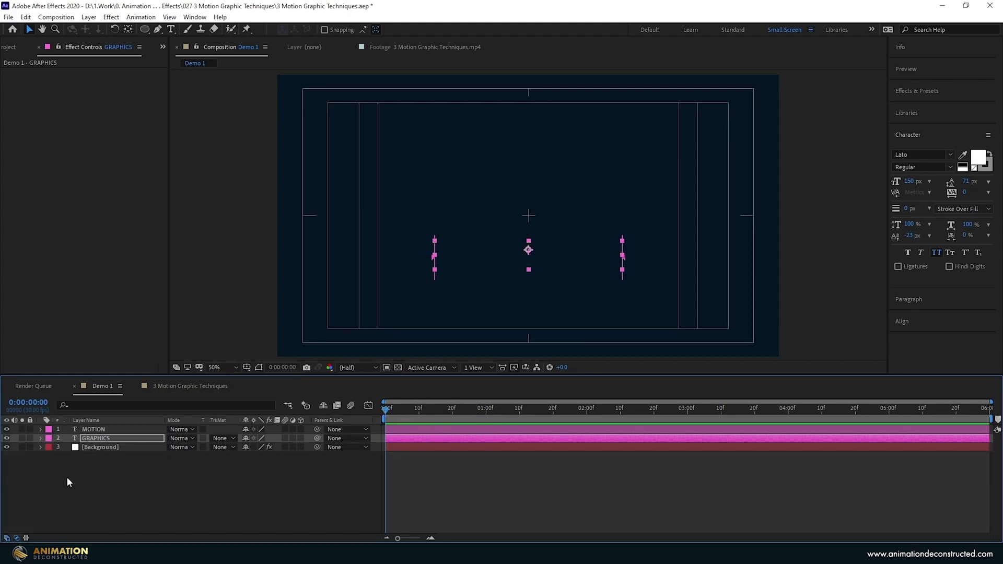
{"action": "left_click", "coordinate": [78, 473]}
{"action": "right_click", "coordinate": [77, 472]}
{"action": "mouse_move", "coordinate": [145, 360]}
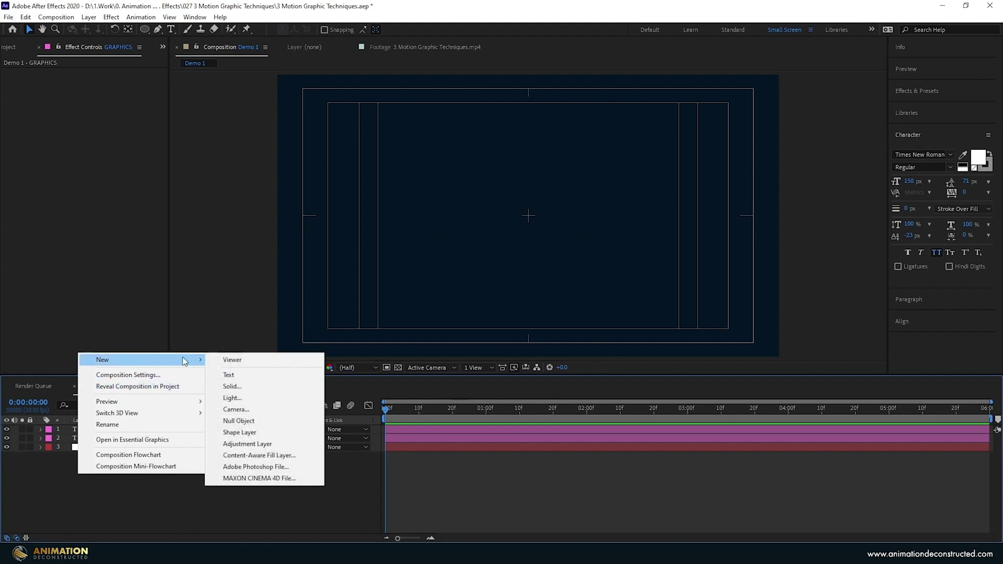
{"action": "left_click", "coordinate": [239, 421]}
{"action": "left_click_drag", "start_coordinate": [282, 436], "coordinate": [98, 431]}
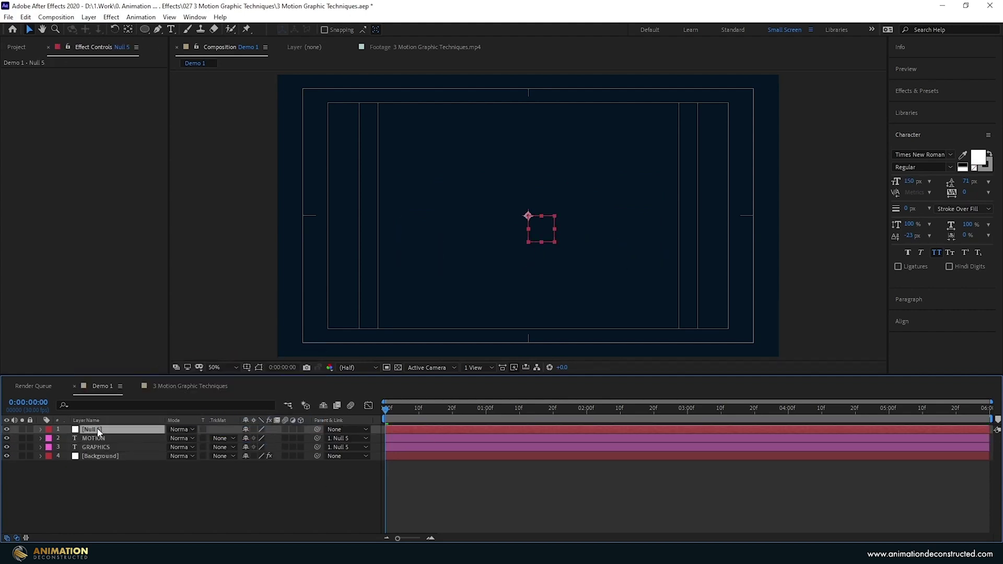
- Keyframe Null 5's Scale from 90% at the start to 100% at the end, then preview
{"action": "key", "text": "s"}
{"action": "left_click_drag", "start_coordinate": [422, 422], "coordinate": [987, 413]}
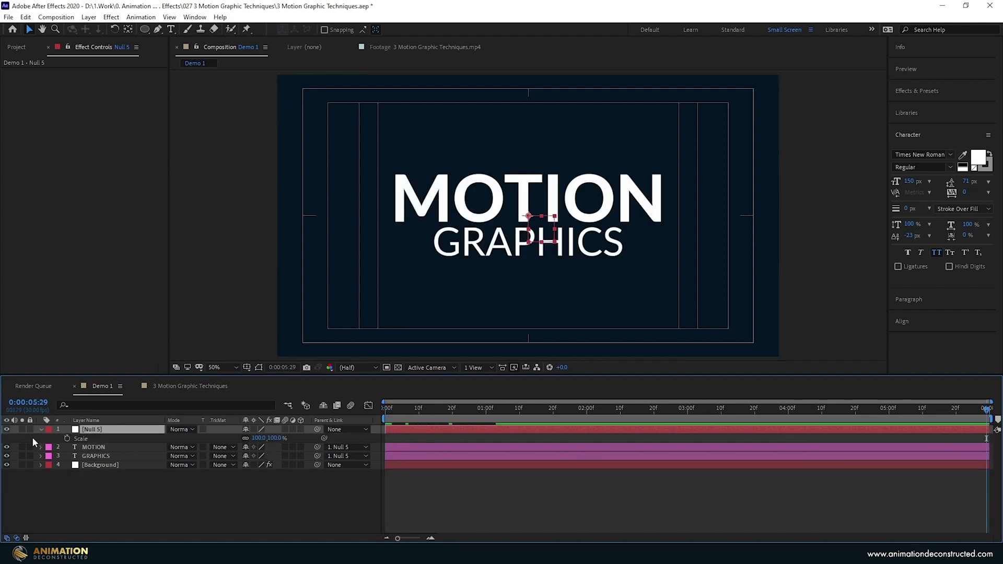
{"action": "left_click", "coordinate": [67, 439]}
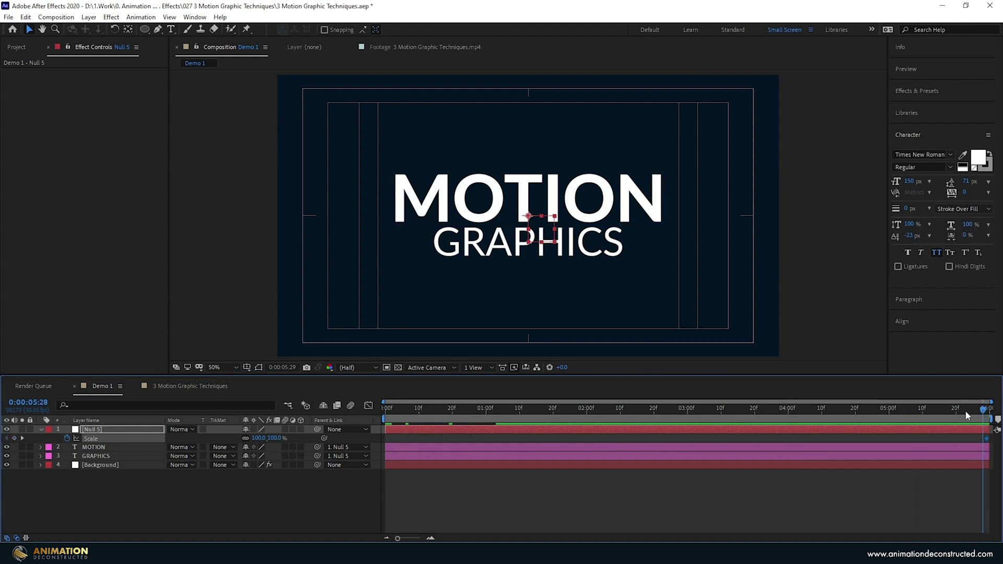
{"action": "left_click_drag", "start_coordinate": [988, 413], "coordinate": [219, 412]}
{"action": "left_click", "coordinate": [258, 438]}
{"action": "type", "text": "90"}
{"action": "key", "text": "Return"}
{"action": "key", "text": "space"}
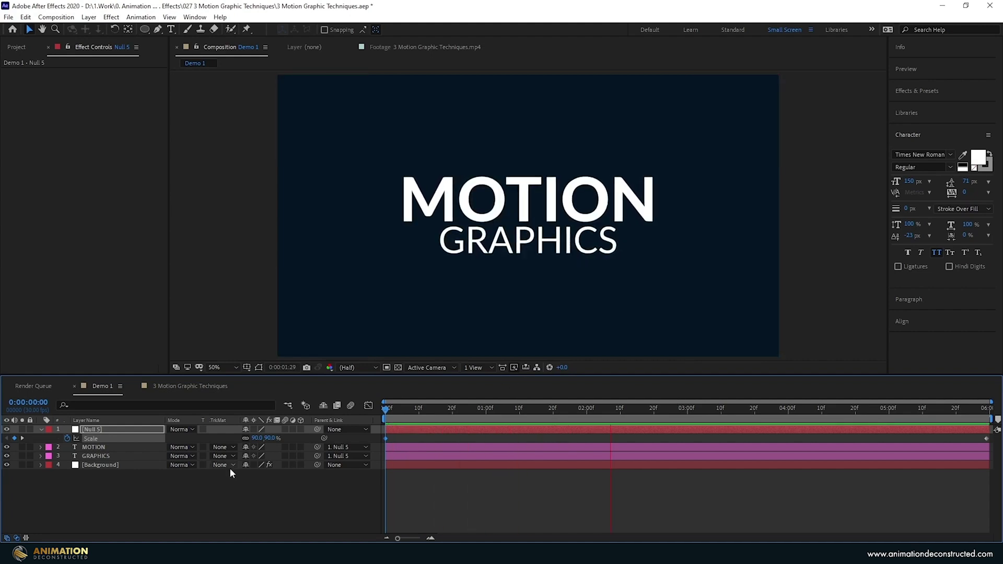
{"action": "key", "text": "space"}
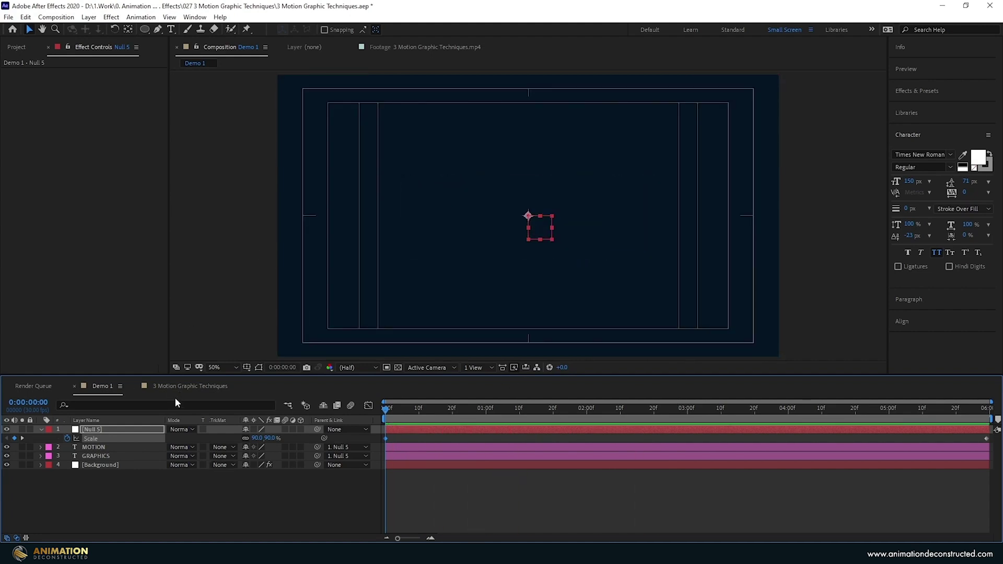
- Preview the 3 Motion Graphic Techniques comp, return to Demo 1, and start a new composition
{"action": "left_click", "coordinate": [177, 387]}
{"action": "left_click_drag", "start_coordinate": [399, 412], "coordinate": [468, 407]}
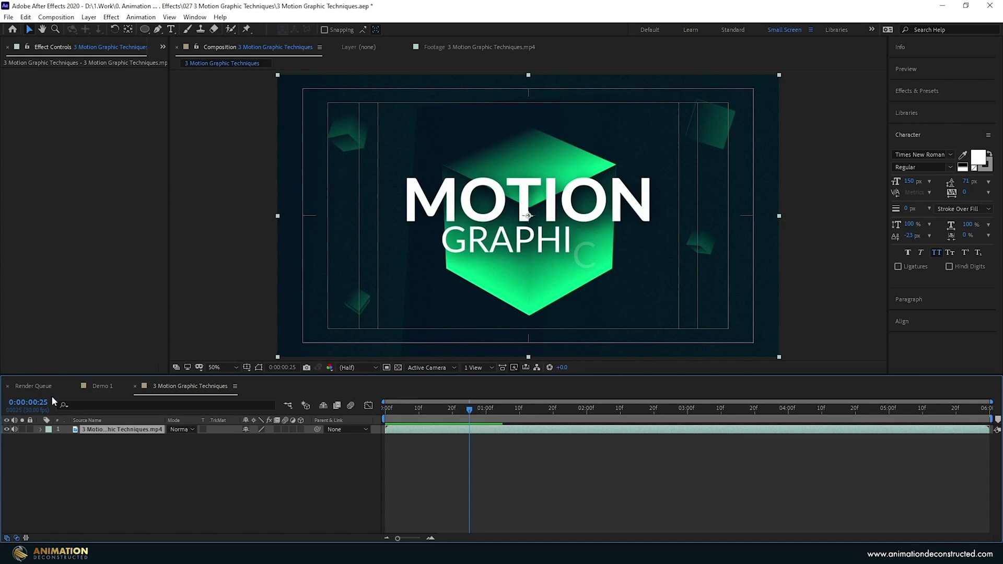
{"action": "left_click", "coordinate": [102, 386]}
{"action": "left_click", "coordinate": [14, 48]}
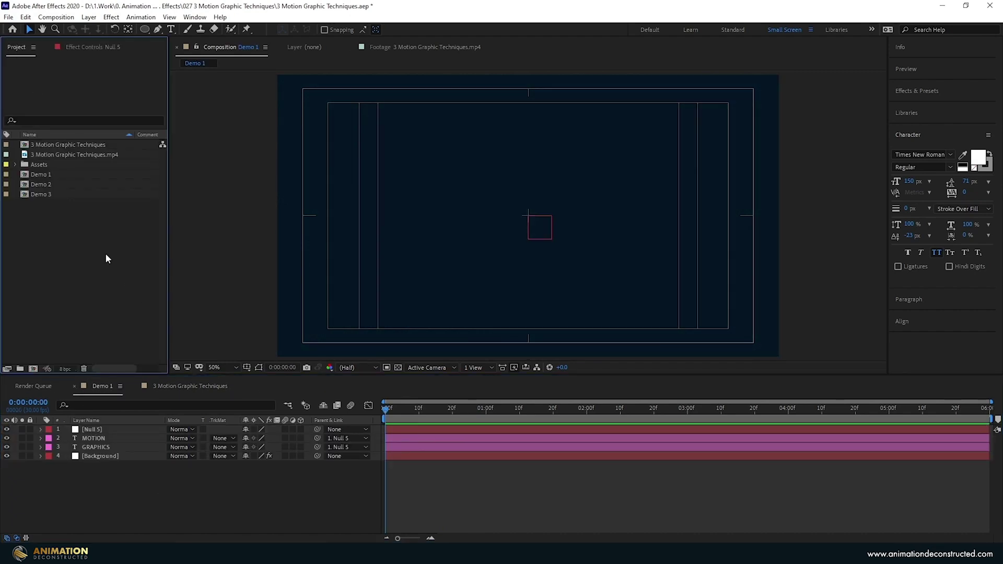
{"action": "left_click", "coordinate": [32, 369]}
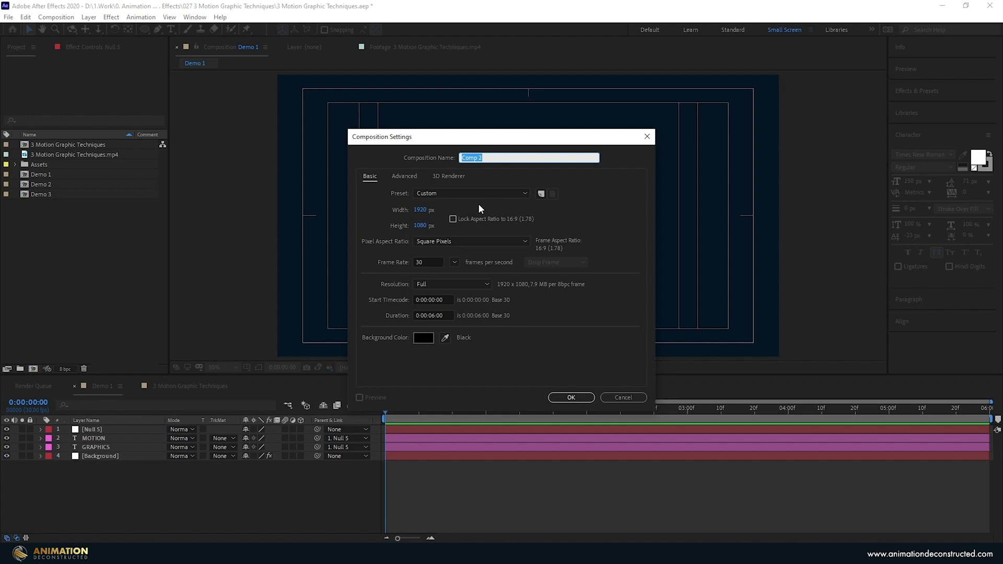
- Create the new composition named Sides at 2000×2000
{"action": "type", "text": "Sides"}
{"action": "key", "text": "Tab"}
{"action": "type", "text": "2000"}
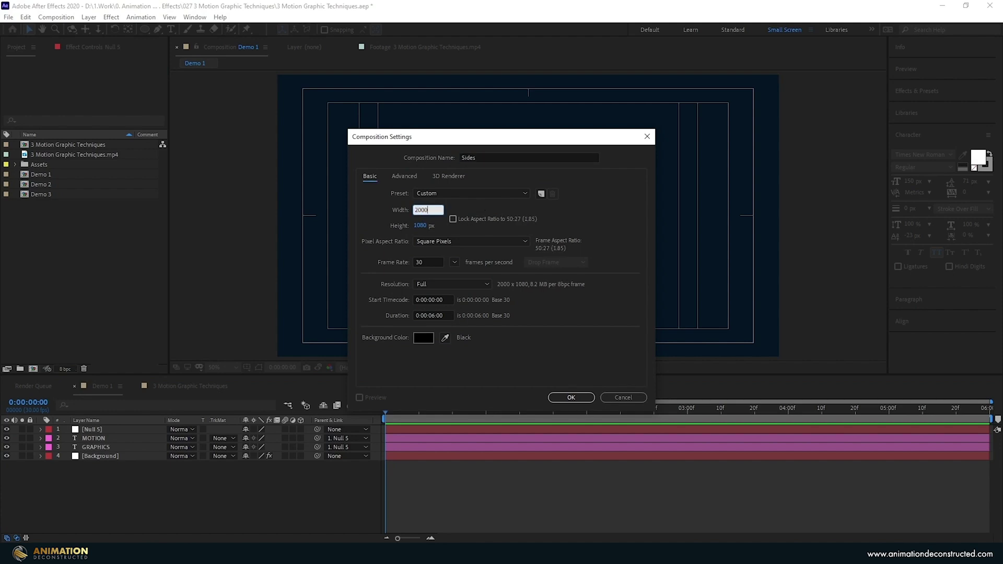
{"action": "key", "text": "Tab"}
{"action": "type", "text": "2000"}
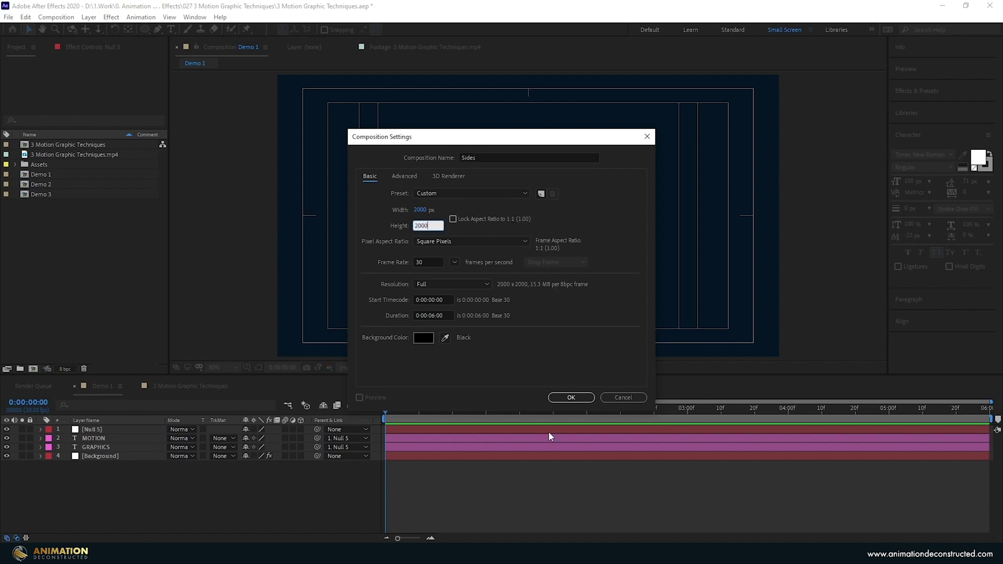
{"action": "left_click", "coordinate": [572, 397]}
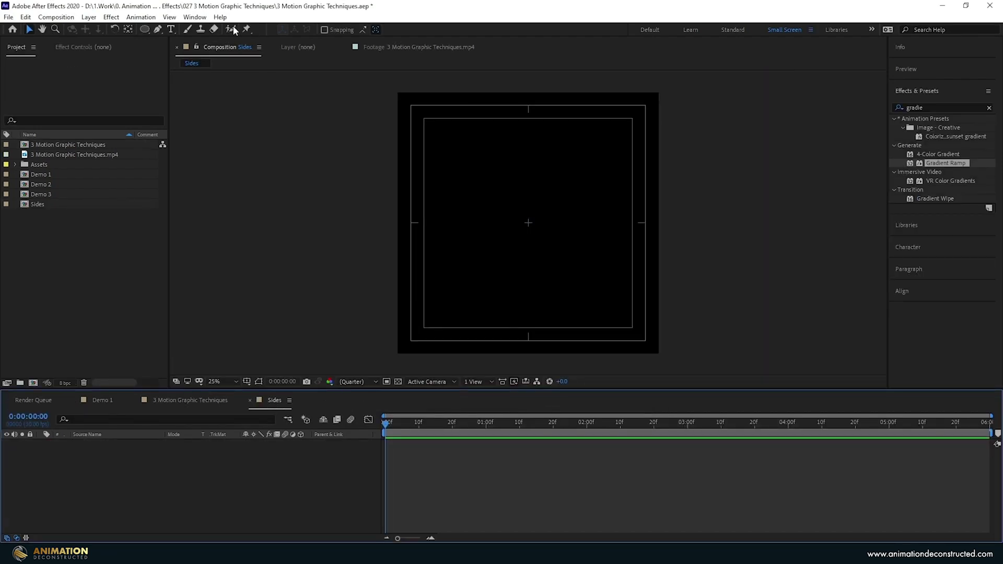
- Add a full-frame rectangle shape layer with the Rectangle Tool
{"action": "left_click", "coordinate": [144, 30]}
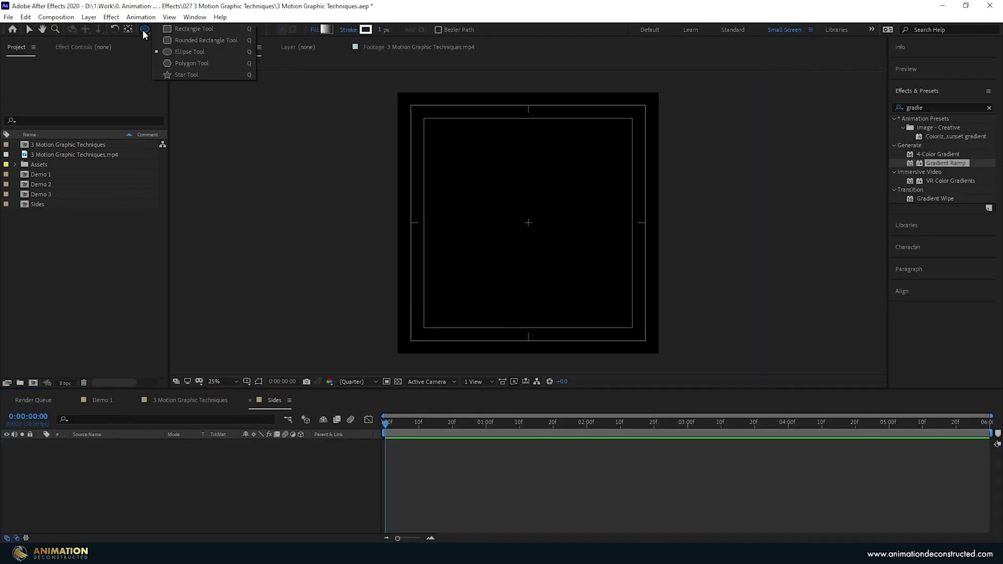
{"action": "left_click", "coordinate": [166, 29]}
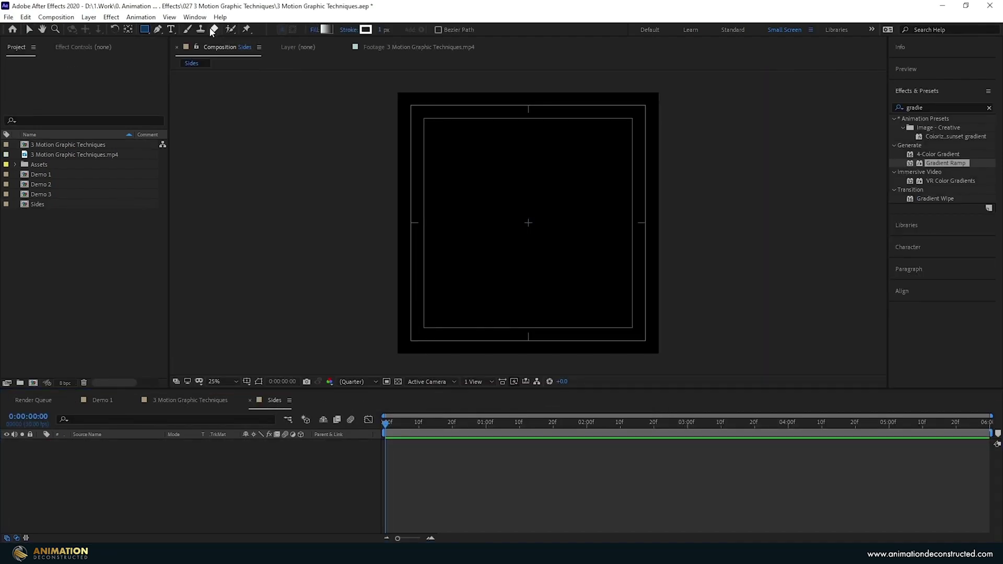
{"action": "double_click", "coordinate": [145, 30]}
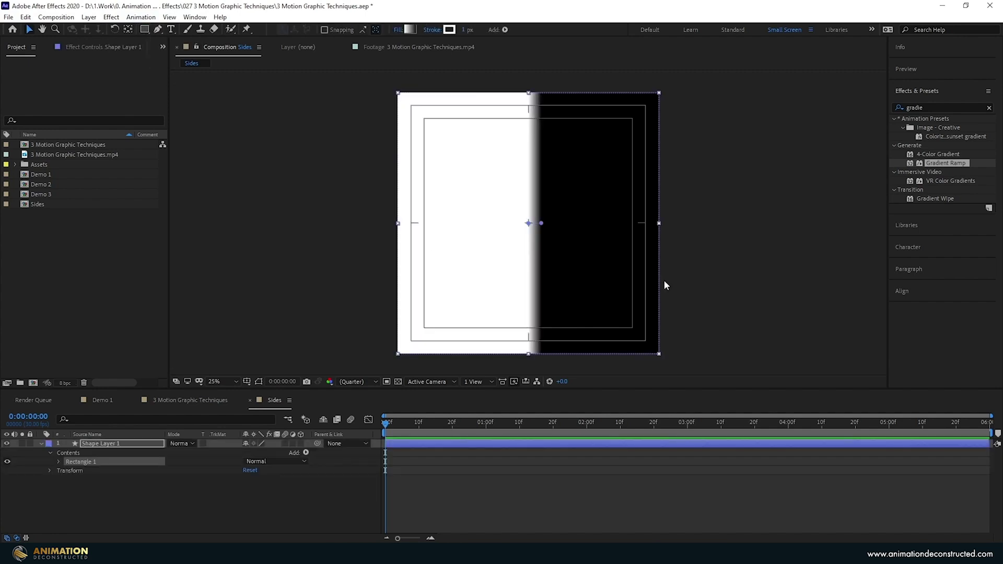
{"action": "left_click", "coordinate": [397, 30]}
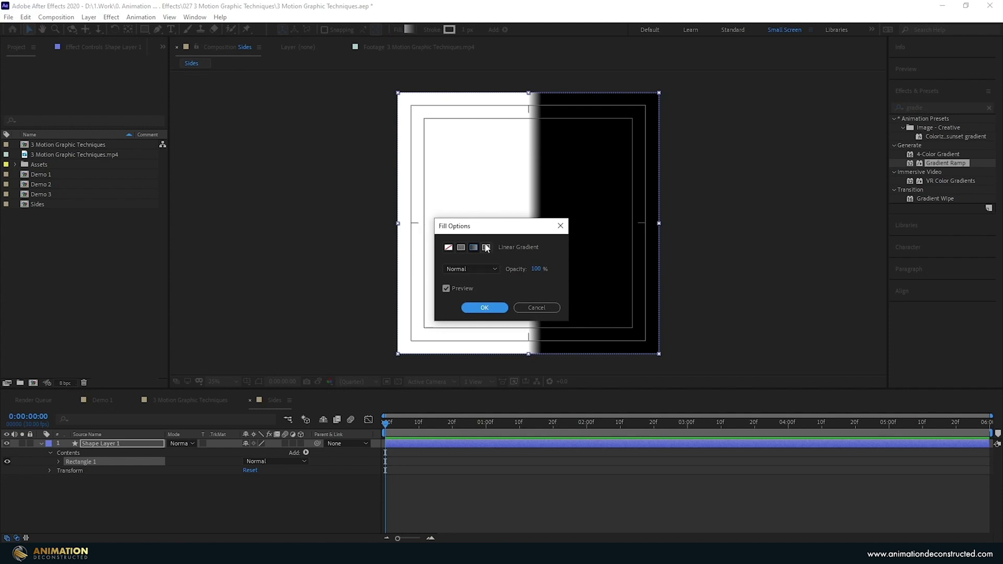
- Give the rectangle a linear gradient fill running from the top edge to the bottom edge
{"action": "left_click", "coordinate": [474, 247]}
{"action": "left_click", "coordinate": [484, 307]}
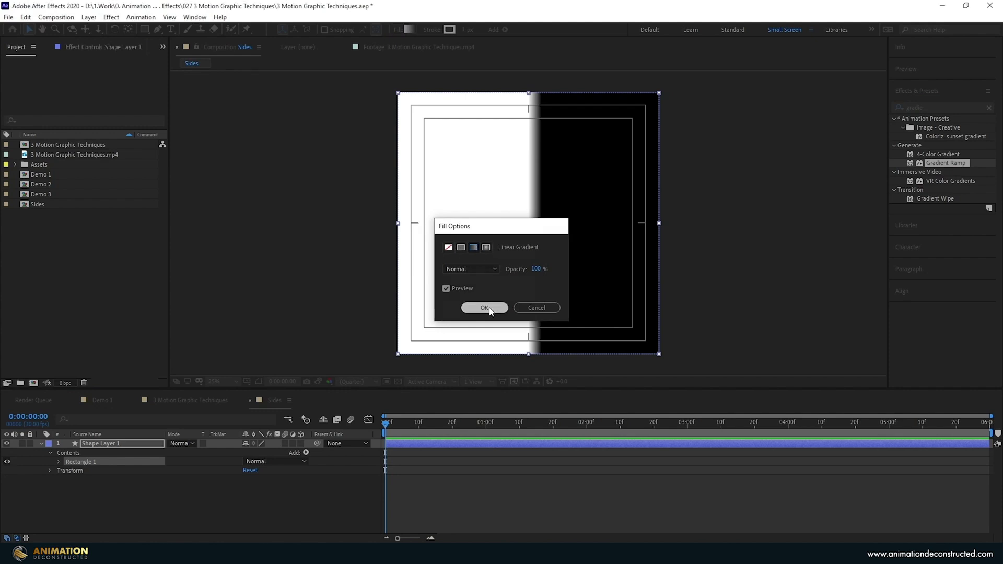
{"action": "left_click_drag", "start_coordinate": [541, 224], "coordinate": [528, 93]}
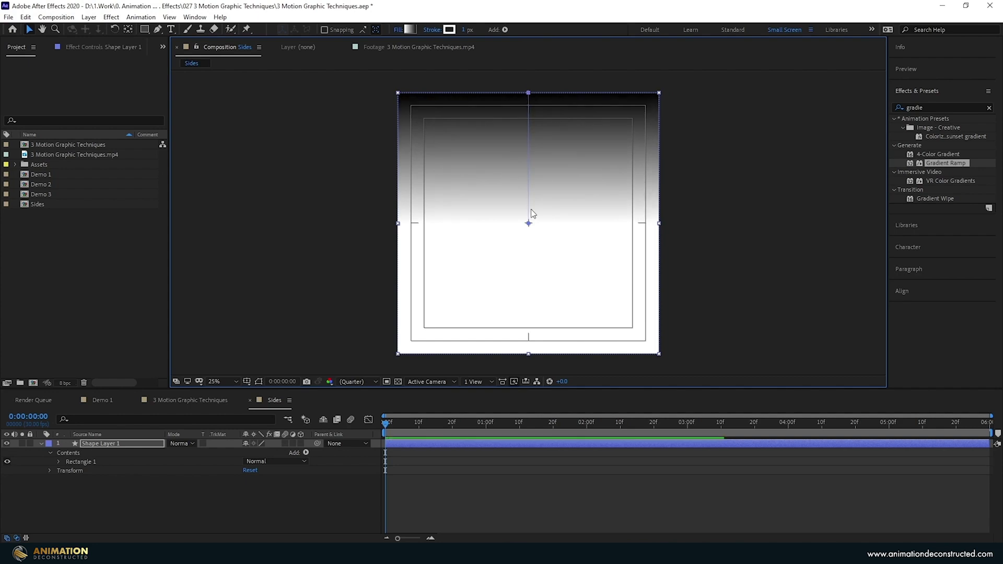
{"action": "left_click_drag", "start_coordinate": [528, 223], "coordinate": [528, 353]}
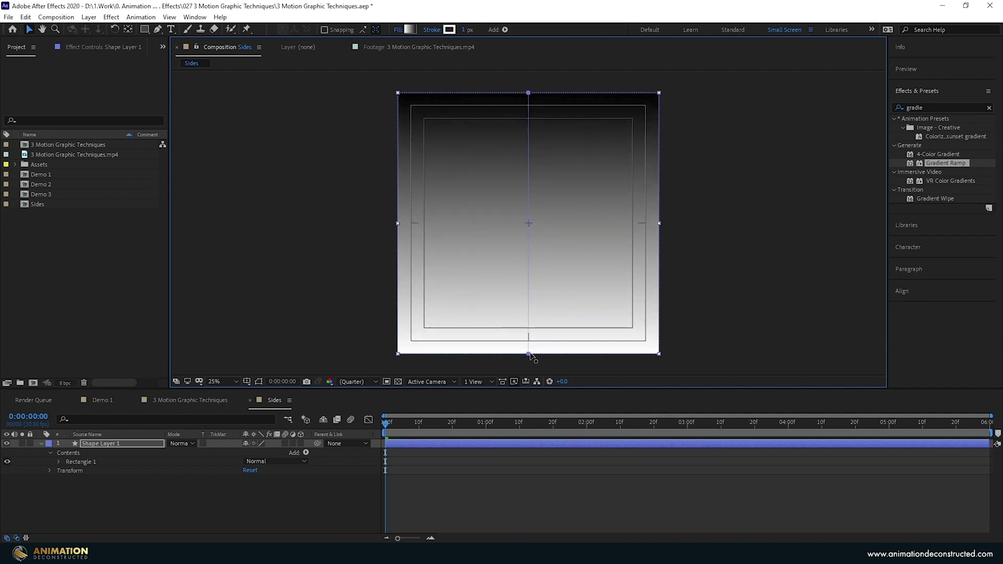
- Keep the black-to-white gradient colours, confirm stroke options, and deselect the shape
{"action": "left_click", "coordinate": [411, 31]}
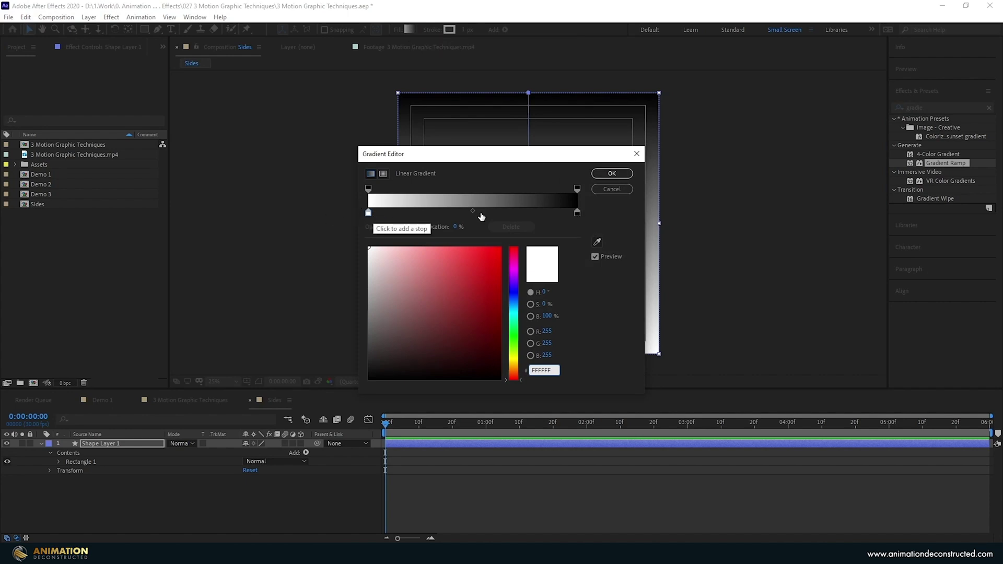
{"action": "left_click", "coordinate": [615, 174]}
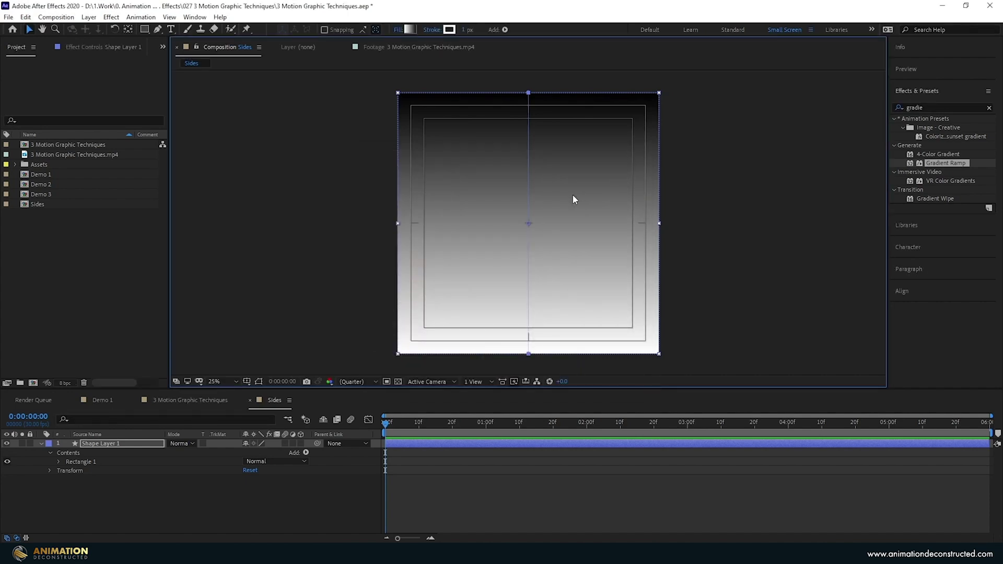
{"action": "left_click", "coordinate": [432, 30]}
{"action": "left_click", "coordinate": [485, 307]}
{"action": "left_click", "coordinate": [341, 125]}
{"action": "key", "text": "period"}
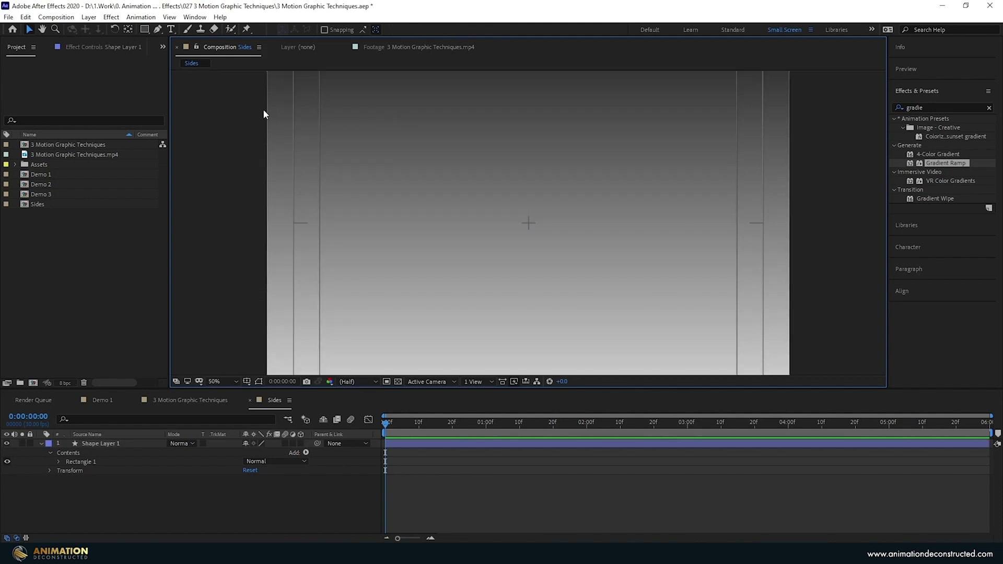
- Nest the Sides comp into a new Sides 2 composition
{"action": "left_click_drag", "start_coordinate": [265, 122], "coordinate": [278, 215]}
{"action": "left_click_drag", "start_coordinate": [41, 204], "coordinate": [33, 384]}
{"action": "key", "text": "comma"}
- Scale the Sides layer to 50% and enable its 3D switch
{"action": "key", "text": "s"}
{"action": "left_click", "coordinate": [259, 453]}
{"action": "type", "text": "50"}
{"action": "key", "text": "Return"}
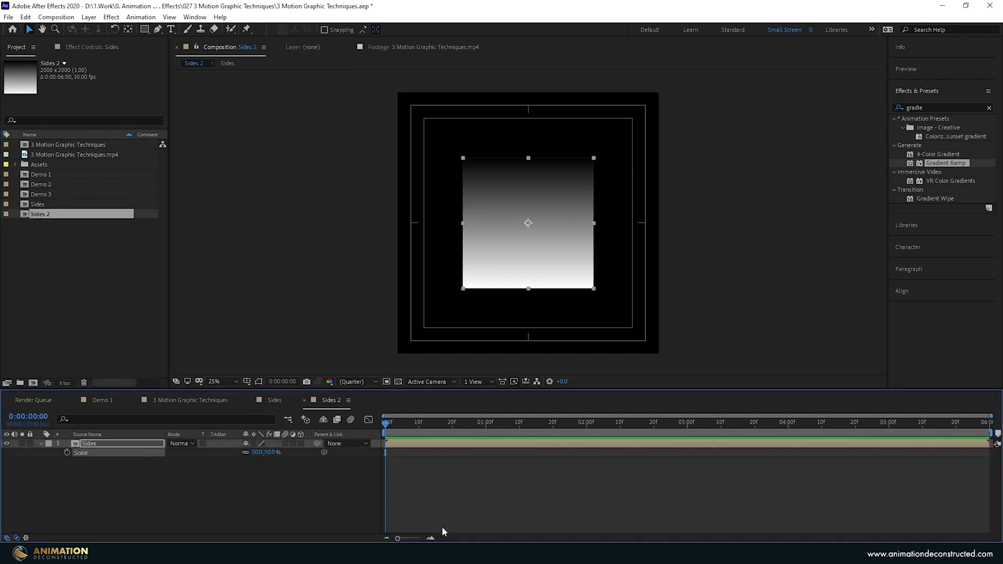
{"action": "left_click", "coordinate": [301, 443]}
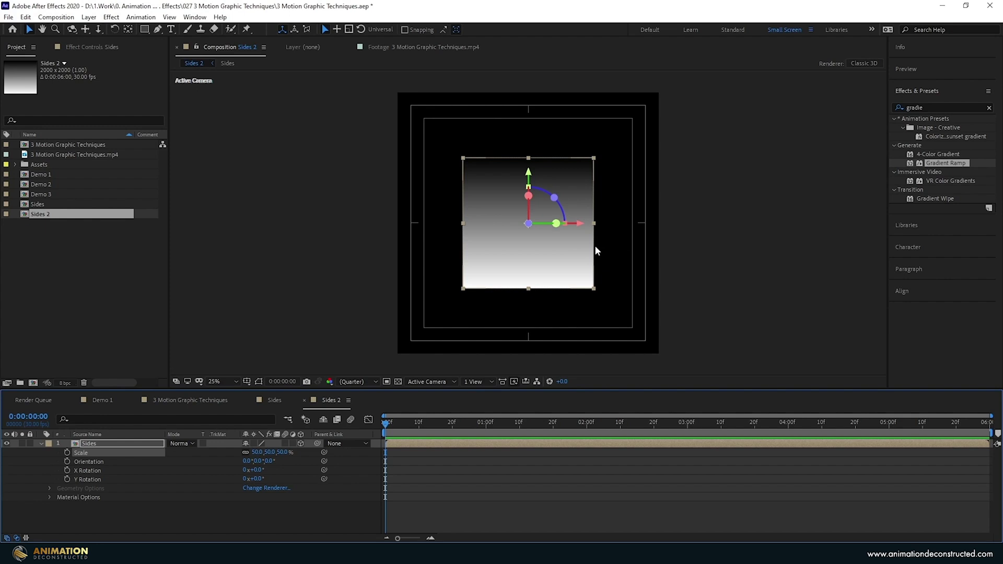
- Rename the 3D layer Front and duplicate it
{"action": "key", "text": "Return"}
{"action": "type", "text": "Front"}
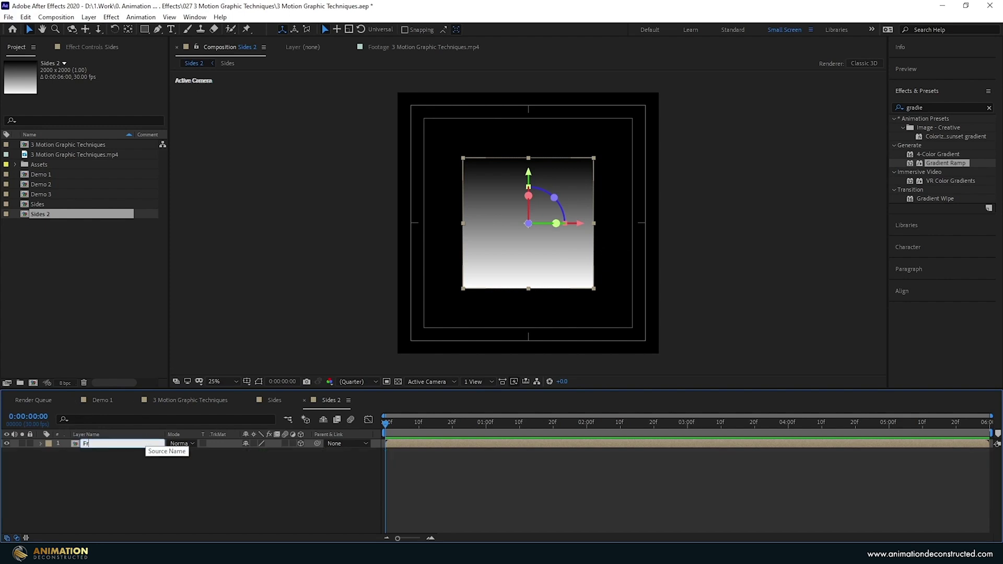
{"action": "key", "text": "Return"}
{"action": "key", "text": "ctrl+d"}
{"action": "key", "text": "ctrl+d"}
{"action": "key", "text": "ctrl+d"}
{"action": "key", "text": "ctrl+d"}
{"action": "key", "text": "ctrl+d"}
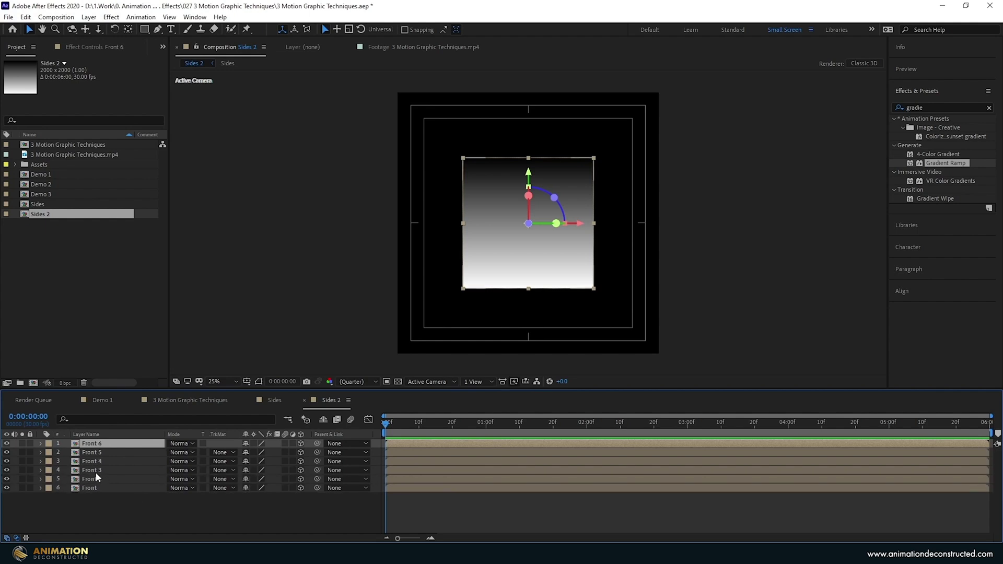
- Rename the duplicates Back, Top, Bottom, Left and Right
{"action": "left_click", "coordinate": [91, 481]}
{"action": "key", "text": "Return"}
{"action": "type", "text": "Back"}
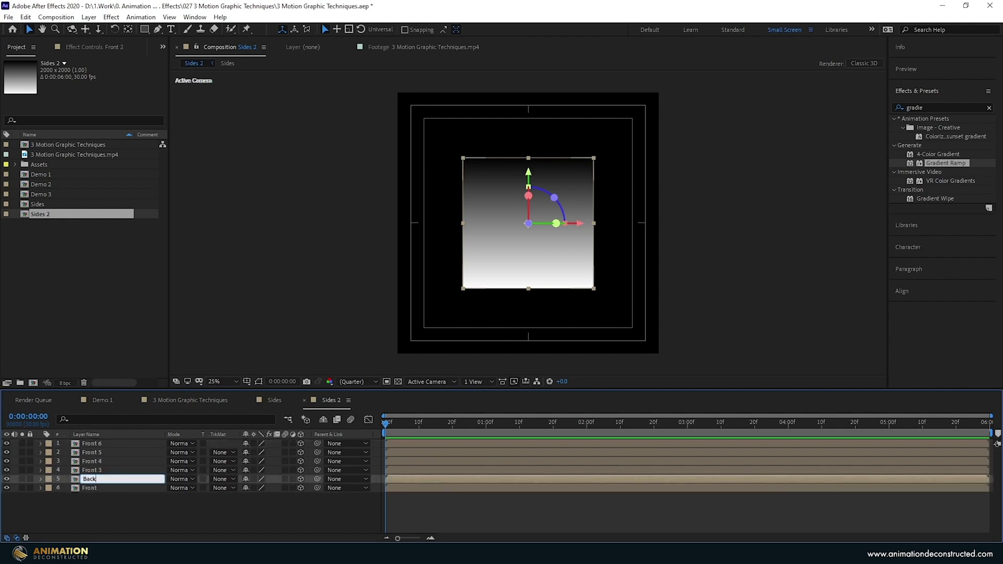
{"action": "key", "text": "Return"}
{"action": "key", "text": "ctrl+Up"}
{"action": "key", "text": "Return"}
{"action": "type", "text": "Top"}
{"action": "key", "text": "Return"}
{"action": "key", "text": "ctrl+Up"}
{"action": "key", "text": "Return"}
{"action": "type", "text": "Bottom"}
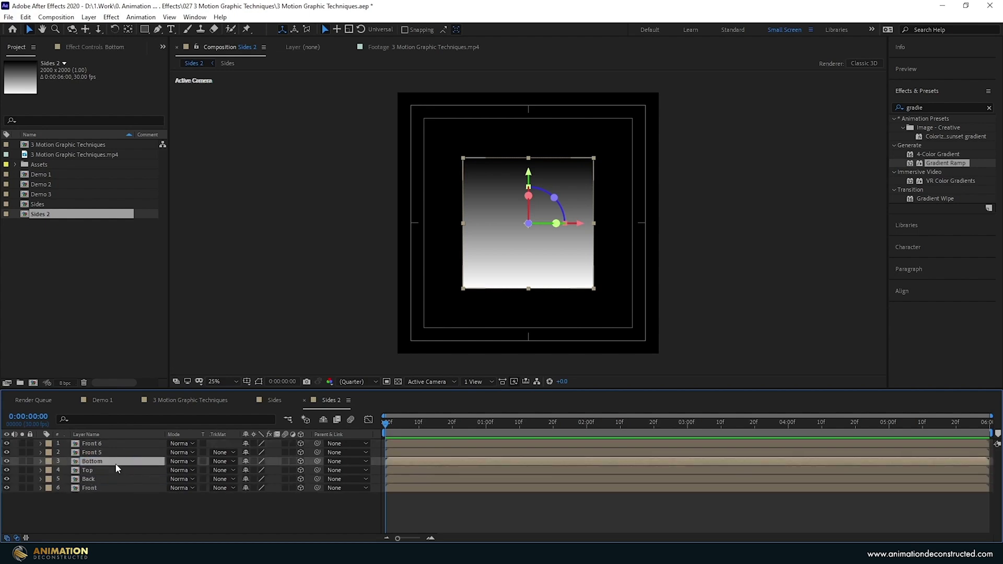
{"action": "key", "text": "Return"}
{"action": "key", "text": "ctrl+Up"}
{"action": "key", "text": "Return"}
{"action": "type", "text": "Left"}
{"action": "key", "text": "Return"}
{"action": "key", "text": "ctrl+Up"}
{"action": "key", "text": "Return"}
{"action": "type", "text": "Righ"}
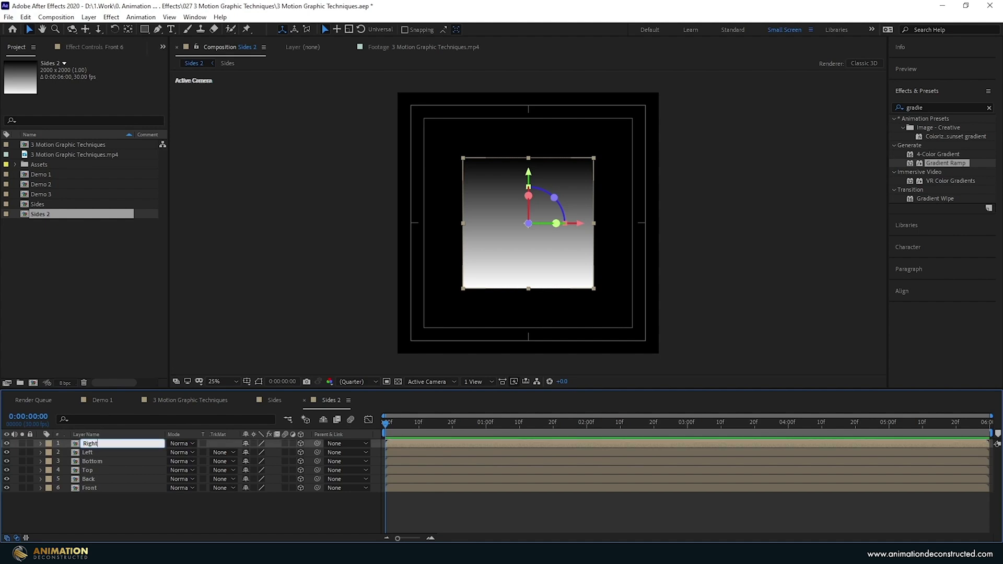
{"action": "type", "text": "t"}
{"action": "key", "text": "Return"}
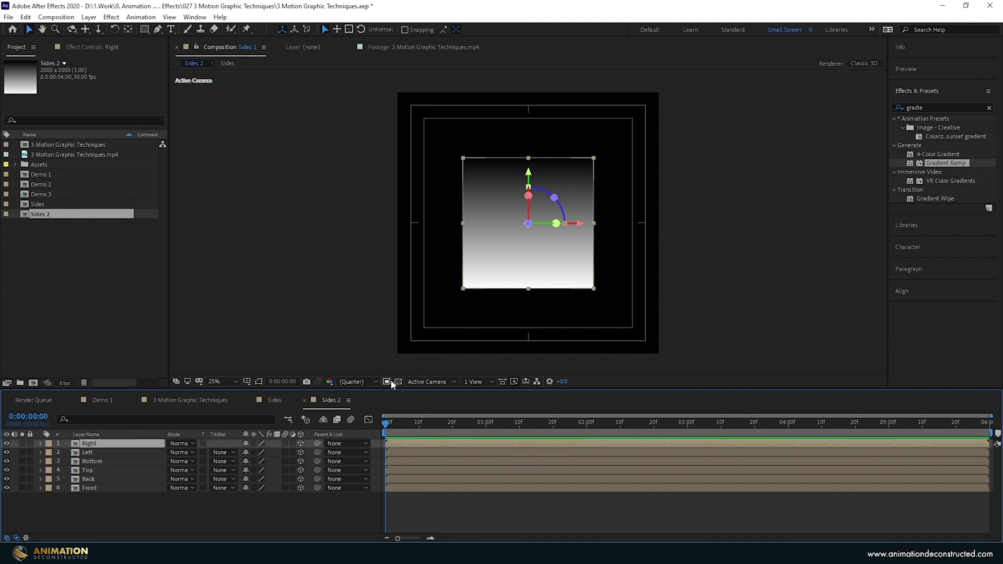
{"action": "left_click", "coordinate": [433, 382]}
- In Custom View 1, set the Front plane's Z position to -500
{"action": "left_click", "coordinate": [439, 480]}
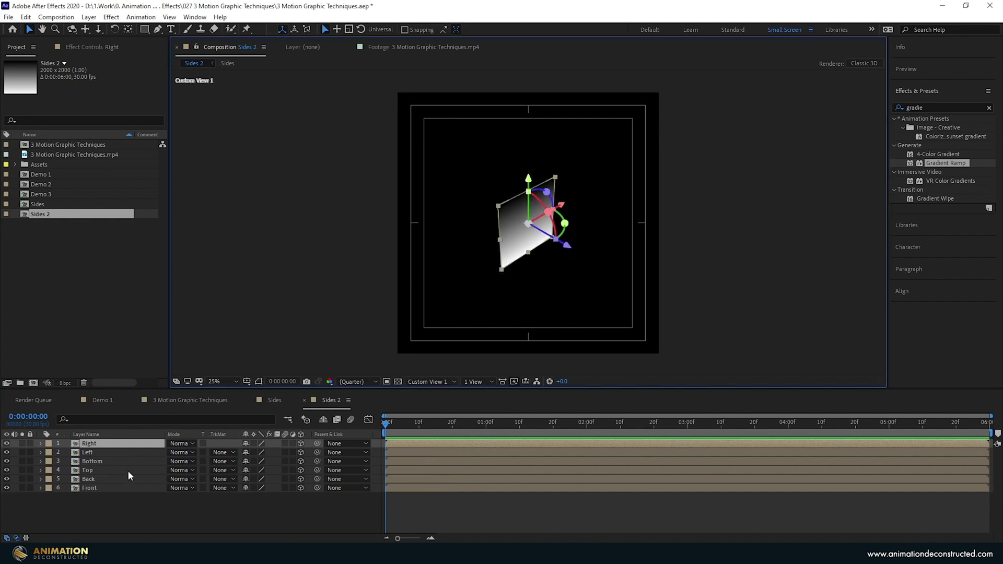
{"action": "left_click", "coordinate": [105, 487]}
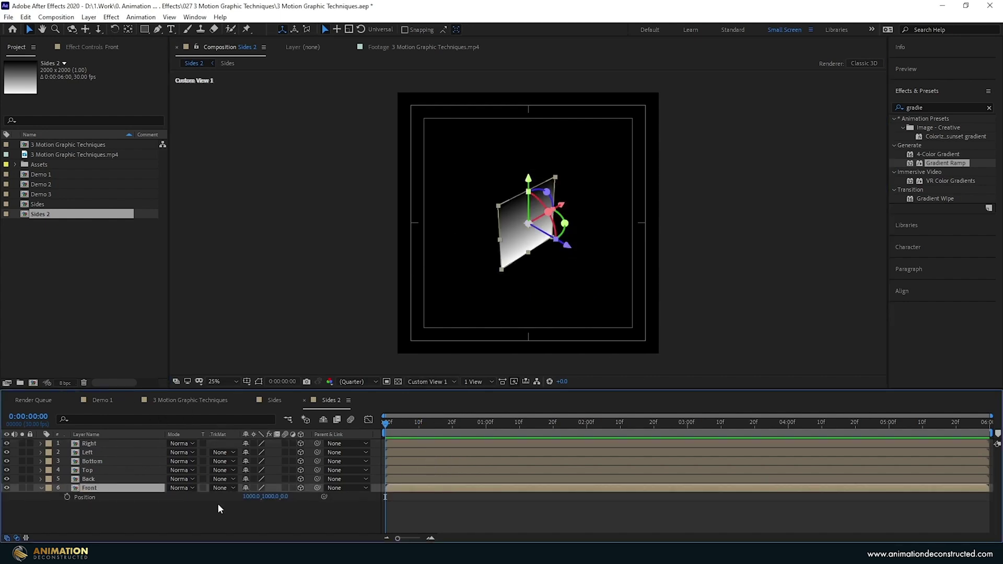
{"action": "left_click", "coordinate": [285, 497]}
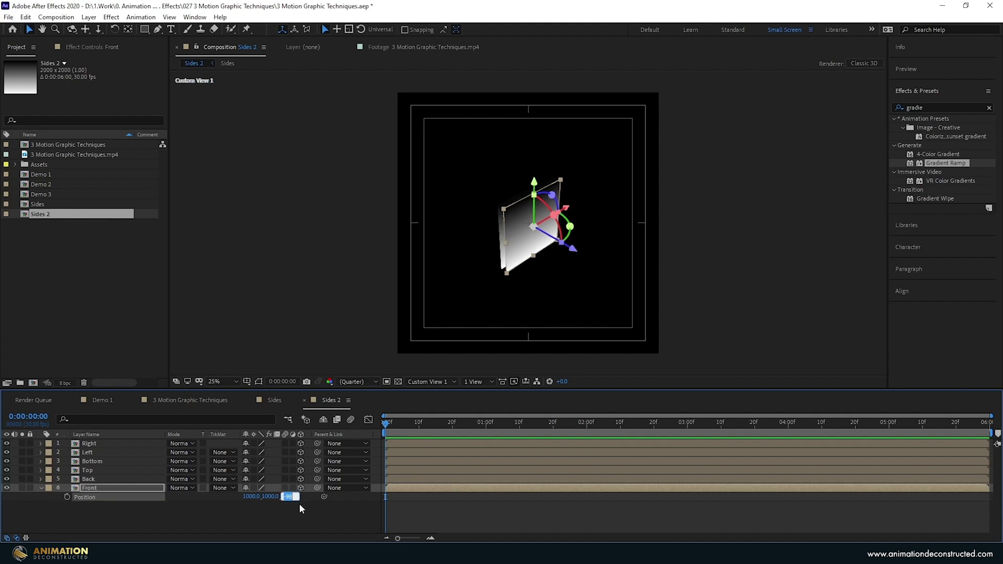
{"action": "type", "text": "-500"}
{"action": "key", "text": "Return"}
- Set the Back plane's Z position to 500
{"action": "left_click", "coordinate": [93, 480]}
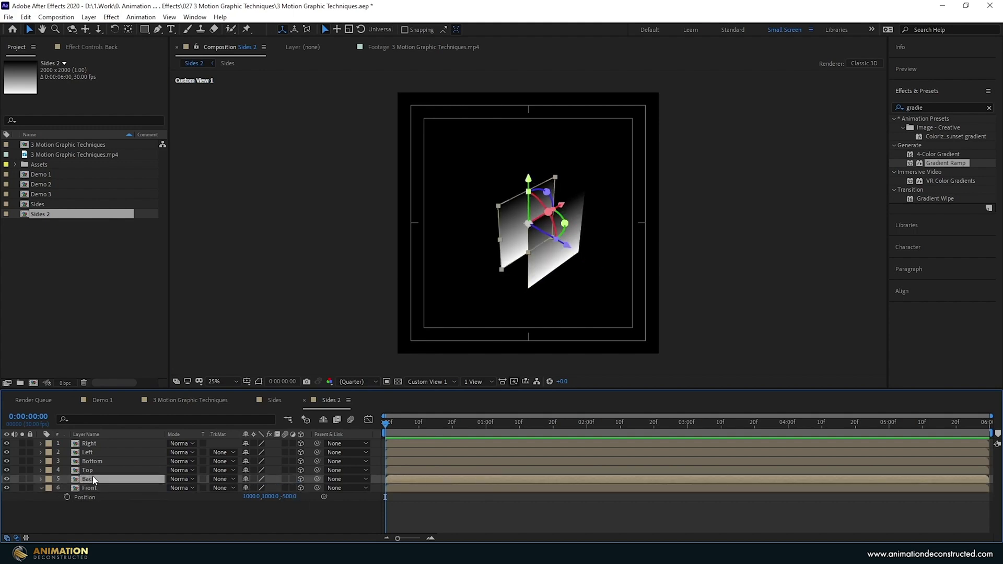
{"action": "key", "text": "p"}
{"action": "left_click", "coordinate": [286, 488]}
{"action": "type", "text": "500"}
{"action": "key", "text": "Return"}
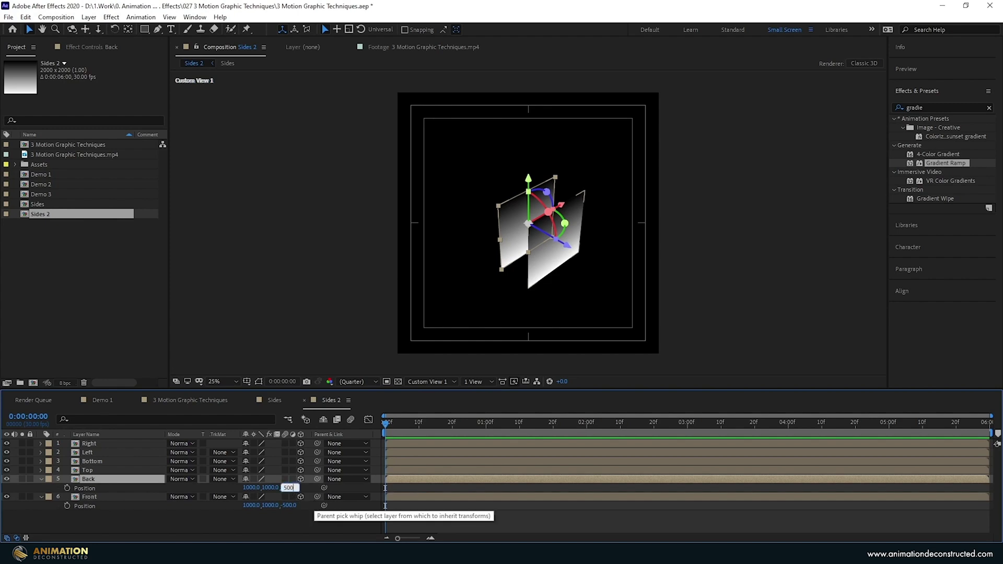
- Show the Top layer's Rotation and Position properties
{"action": "left_click", "coordinate": [85, 472]}
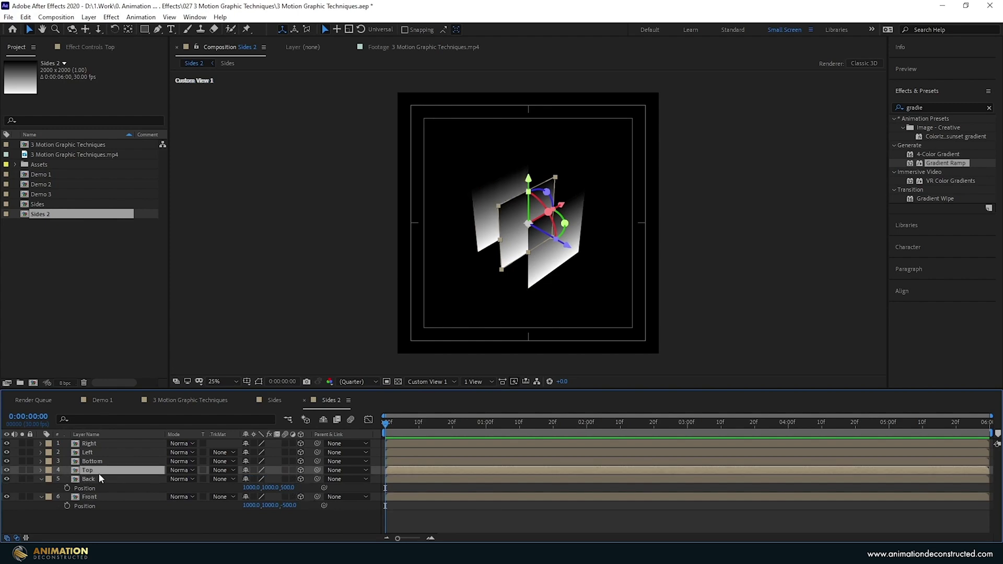
{"action": "key", "text": "r"}
{"action": "key", "text": "shift+p"}
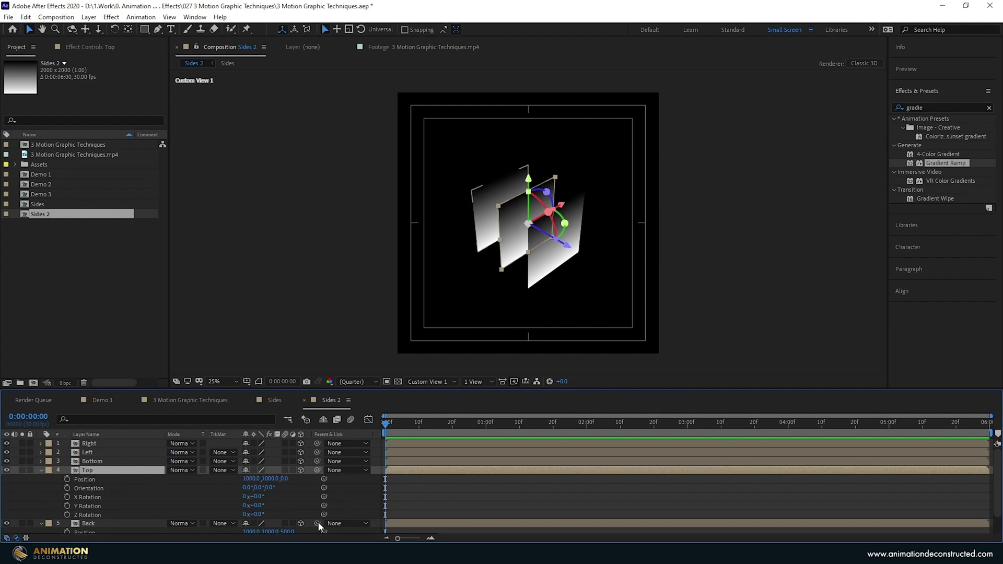
- Rotate the Top plane flat to X -90° and set its Y position to 500
{"action": "left_click_drag", "start_coordinate": [265, 496], "coordinate": [246, 479]}
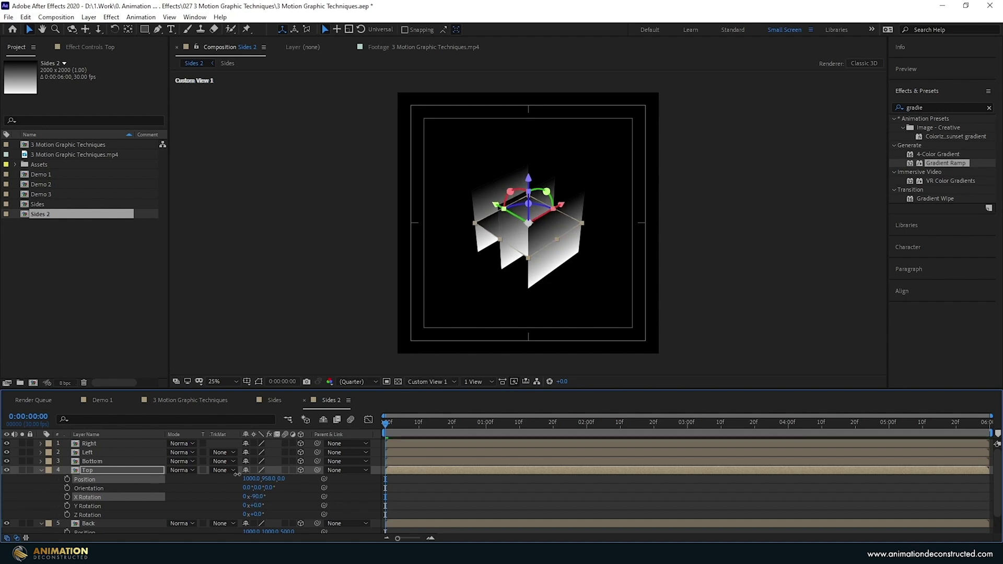
{"action": "left_click", "coordinate": [269, 479]}
{"action": "type", "text": "50"}
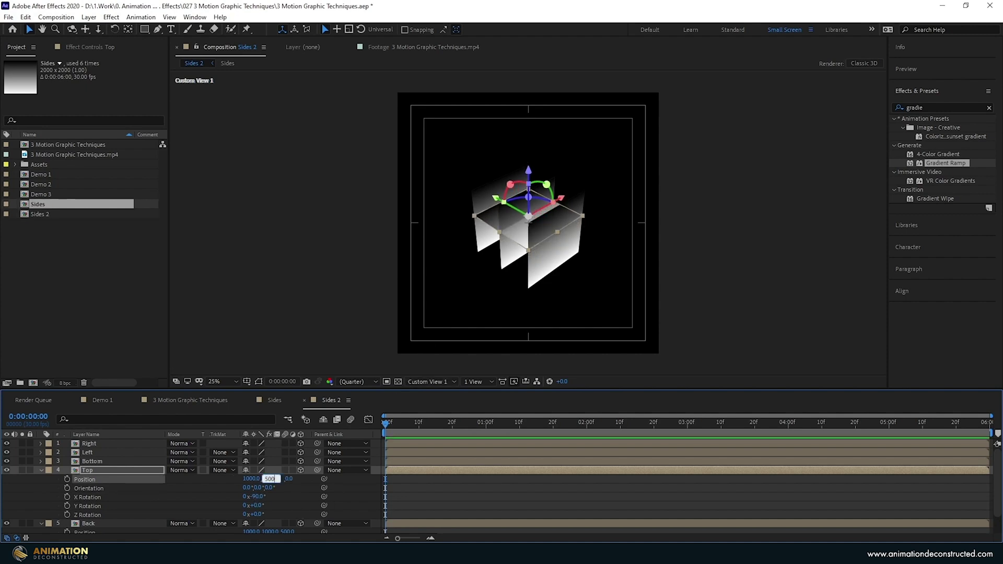
{"action": "type", "text": "0"}
{"action": "key", "text": "Return"}
- Tilt the Bottom plane to X Rotation 90° and move it to Y 1500
{"action": "left_click", "coordinate": [148, 461]}
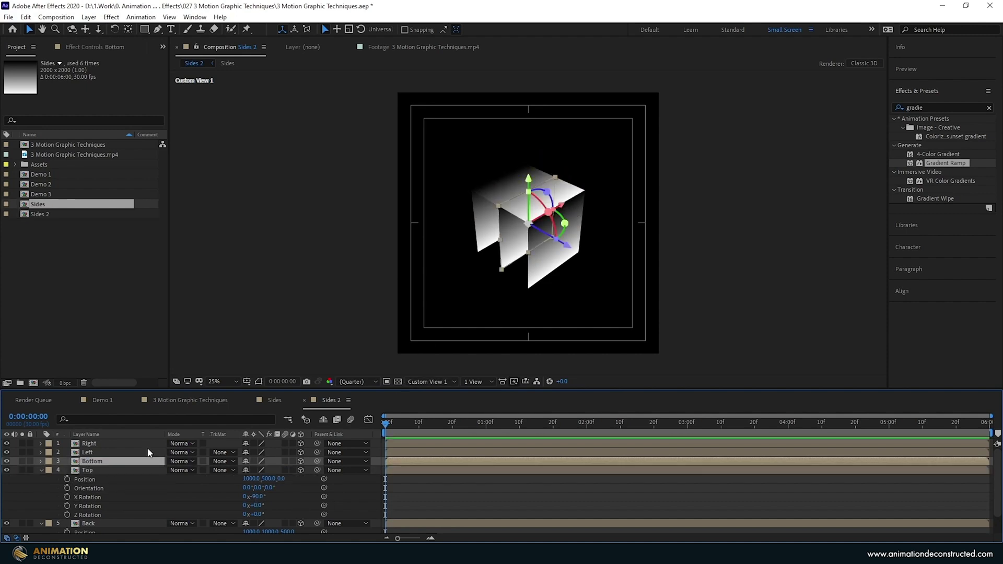
{"action": "left_click", "coordinate": [42, 470]}
{"action": "key", "text": "p"}
{"action": "key", "text": "shift+r"}
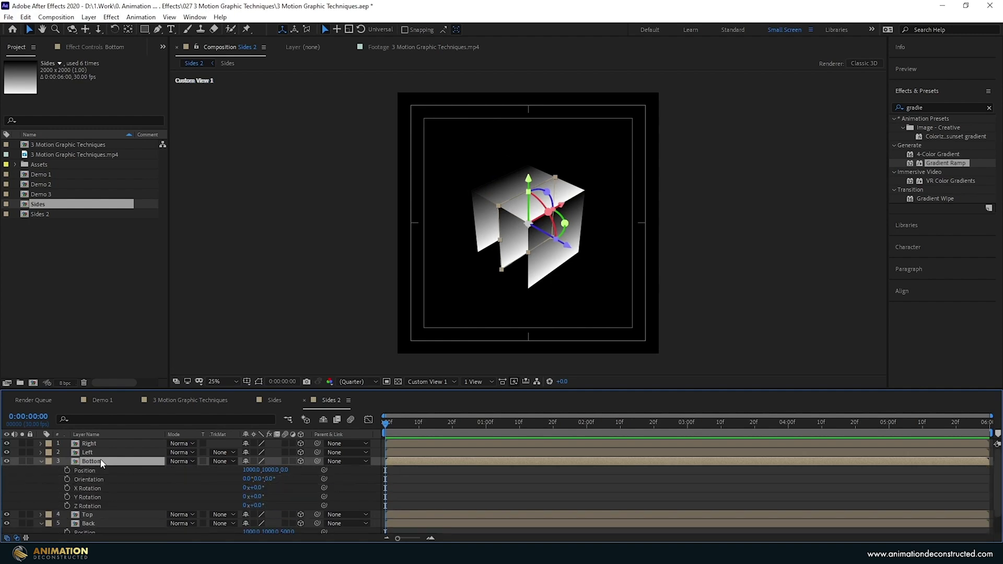
{"action": "left_click", "coordinate": [256, 488]}
{"action": "type", "text": "90"}
{"action": "key", "text": "Return"}
{"action": "left_click", "coordinate": [272, 470]}
{"action": "type", "text": "1500"}
{"action": "key", "text": "Return"}
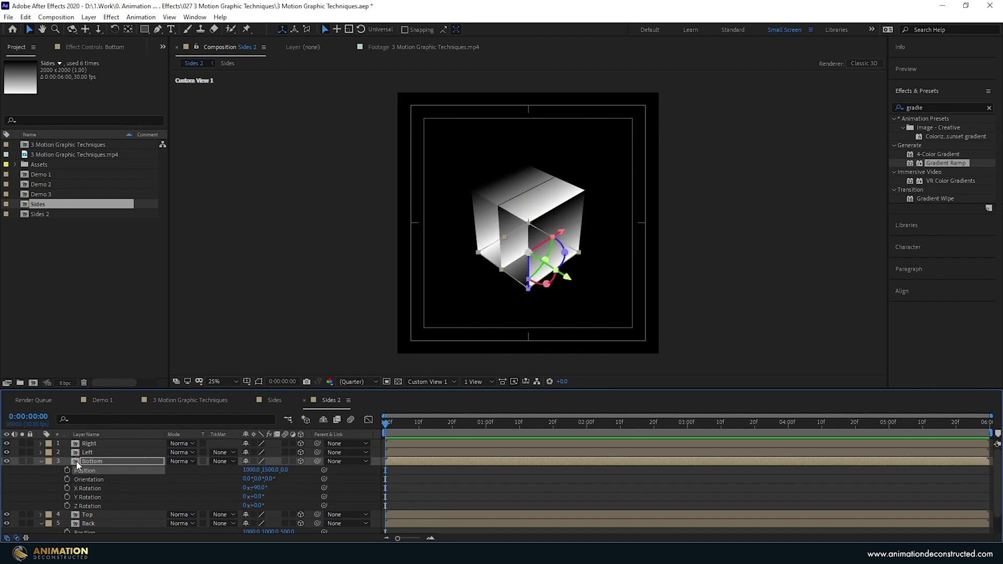
- Turn the Left plane 90° on Y and move it to X 500
{"action": "left_click", "coordinate": [41, 461]}
{"action": "left_click", "coordinate": [90, 453]}
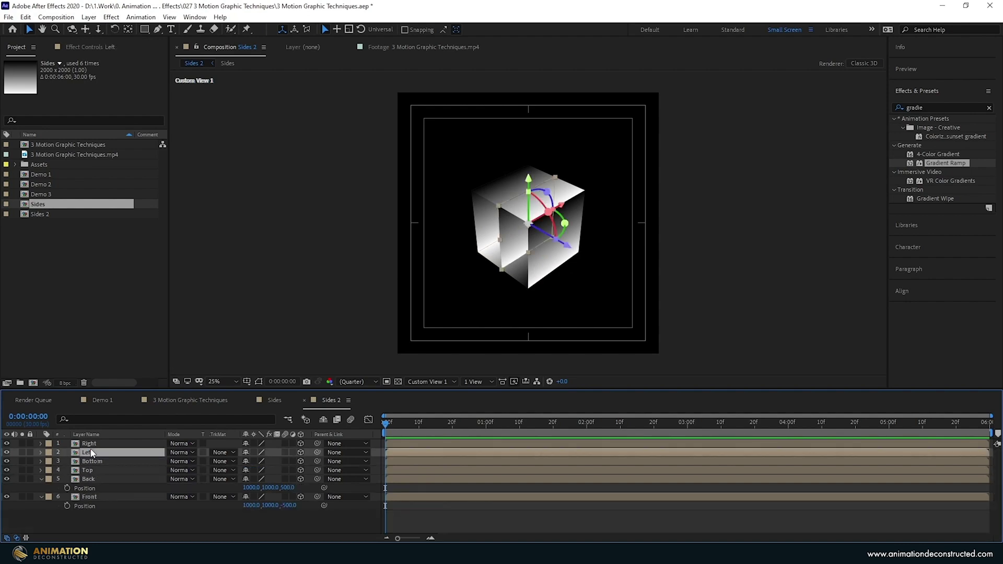
{"action": "key", "text": "p"}
{"action": "key", "text": "shift+r"}
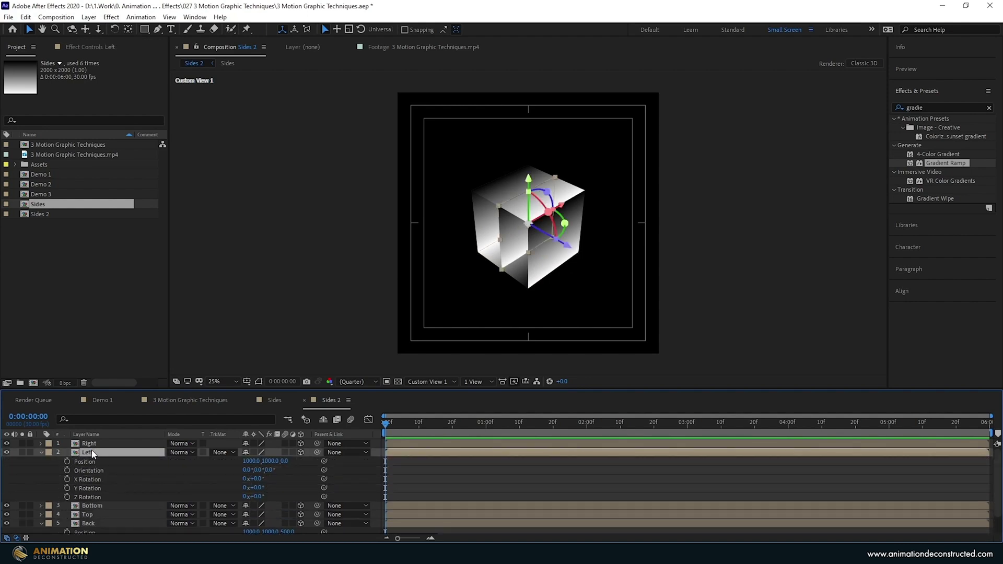
{"action": "left_click_drag", "start_coordinate": [256, 488], "coordinate": [282, 460]}
{"action": "left_click", "coordinate": [258, 488]}
{"action": "type", "text": "90"}
{"action": "key", "text": "Return"}
{"action": "left_click", "coordinate": [250, 461]}
{"action": "type", "text": "500"}
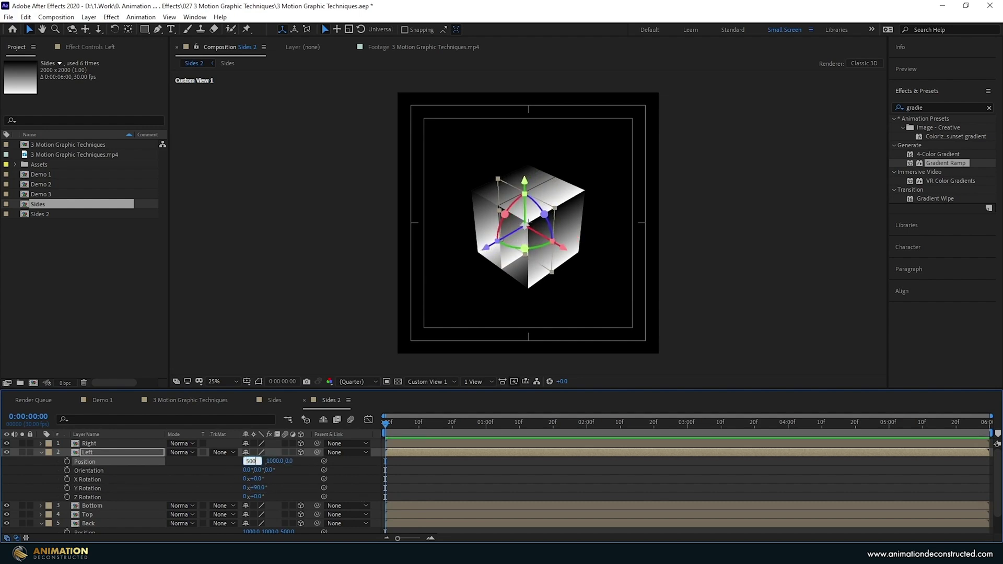
{"action": "key", "text": "Return"}
- Turn the Right plane 90° on Y and move it to X 1500
{"action": "left_click", "coordinate": [41, 453]}
{"action": "left_click", "coordinate": [76, 445]}
{"action": "key", "text": "p"}
{"action": "key", "text": "shift+r"}
{"action": "left_click", "coordinate": [257, 479]}
{"action": "type", "text": "90"}
{"action": "key", "text": "Return"}
{"action": "key", "text": "Tab"}
{"action": "type", "text": "1500"}
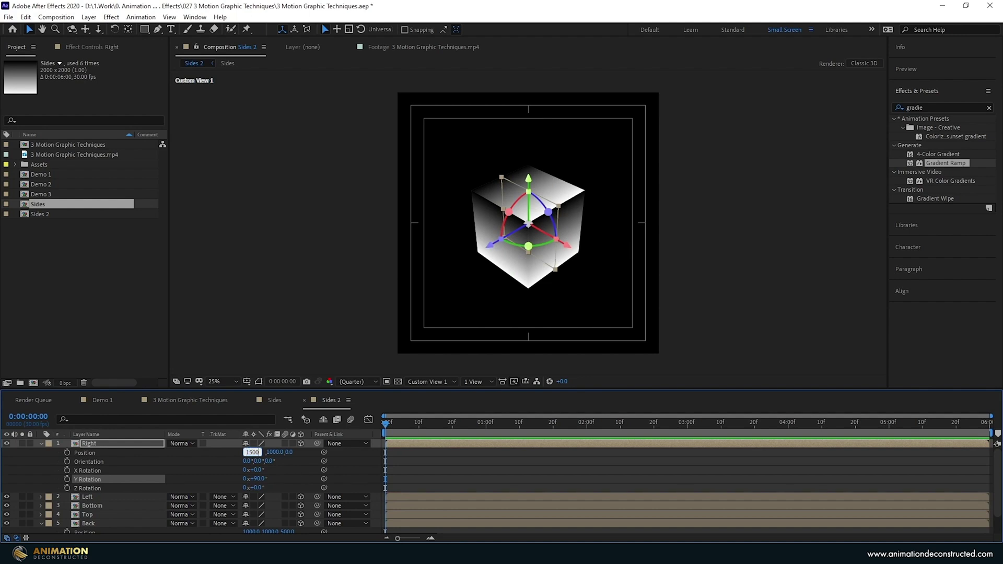
{"action": "key", "text": "Return"}
- Switch the viewer to Active Camera and collapse the layer properties
{"action": "left_click", "coordinate": [435, 381]}
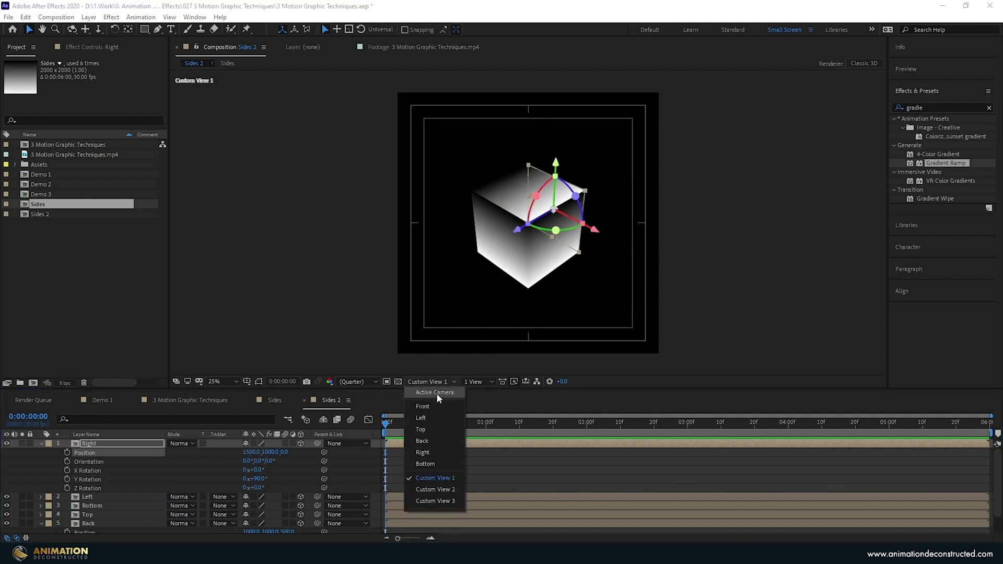
{"action": "left_click", "coordinate": [436, 393]}
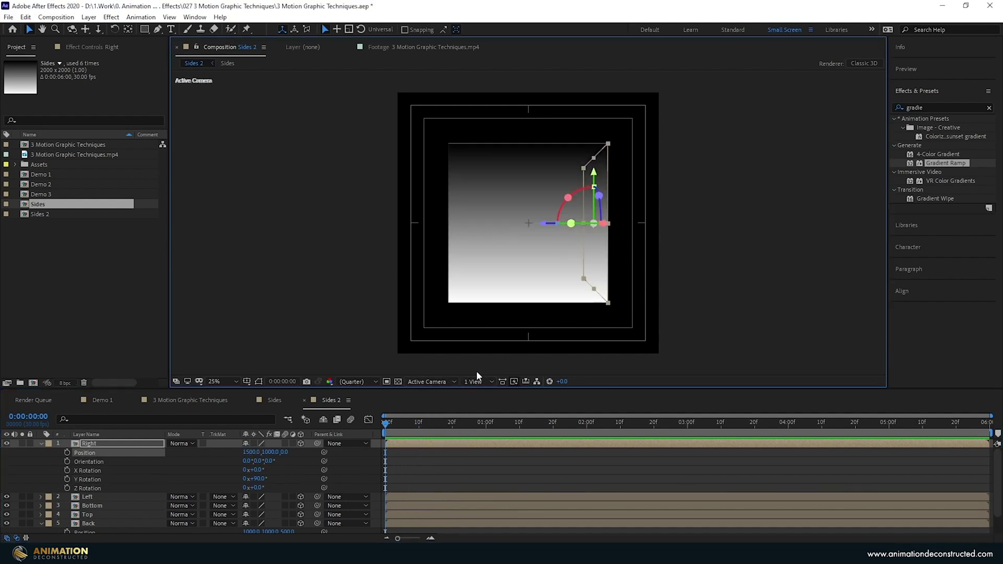
{"action": "left_click", "coordinate": [41, 444]}
- Add a null object named Cube_Controller and make it a 3D layer
{"action": "left_click", "coordinate": [42, 488]}
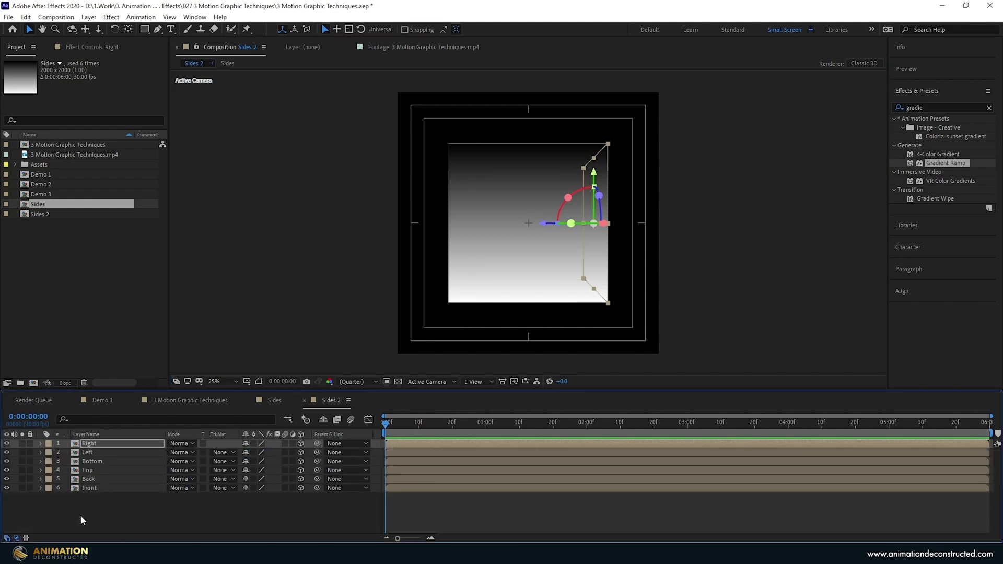
{"action": "right_click", "coordinate": [81, 515]}
{"action": "mouse_move", "coordinate": [119, 397]}
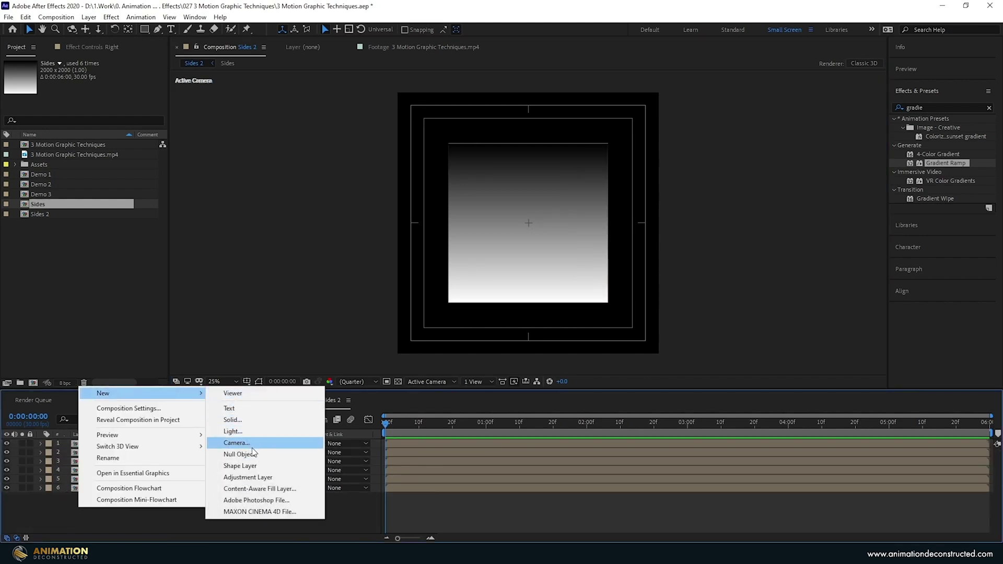
{"action": "left_click", "coordinate": [239, 454]}
{"action": "key", "text": "Return"}
{"action": "type", "text": "Cube_Controller"}
{"action": "key", "text": "Return"}
{"action": "left_click", "coordinate": [300, 443]}
- Parent all six cube faces to Cube_Controller and turn it -45° on Y
{"action": "left_click", "coordinate": [89, 452]}
{"action": "left_click", "coordinate": [91, 497], "text": "shift"}
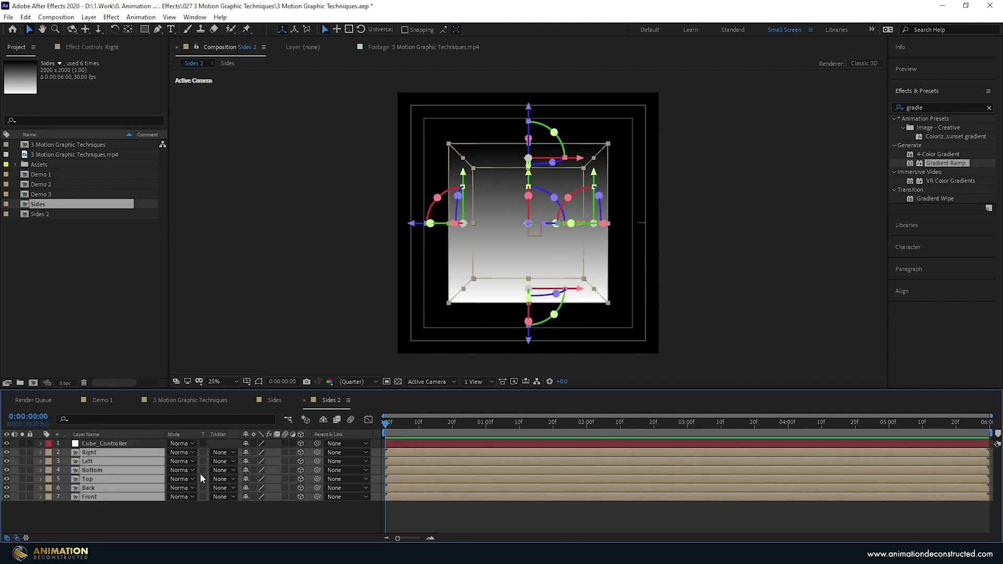
{"action": "left_click_drag", "start_coordinate": [317, 452], "coordinate": [119, 448]}
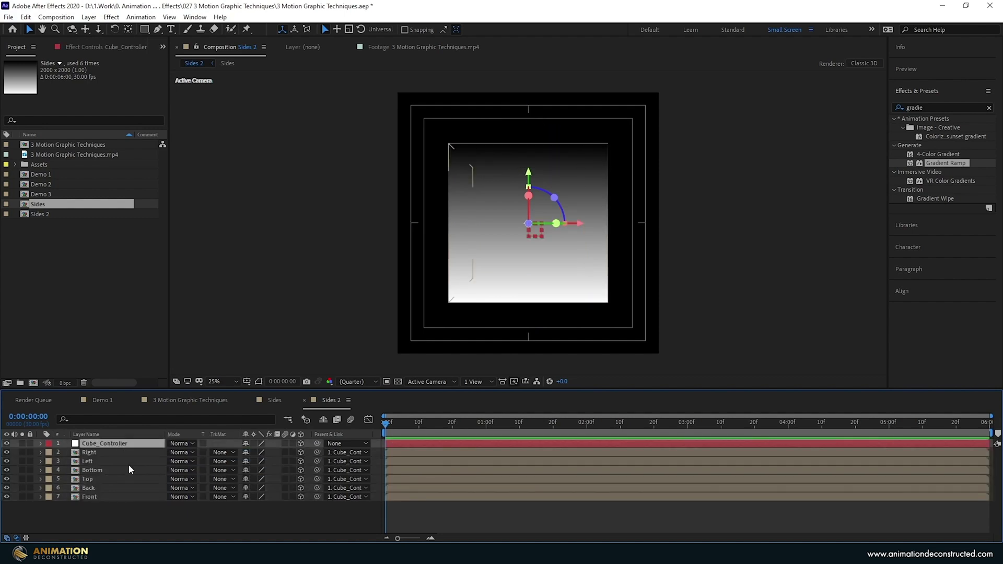
{"action": "key", "text": "r"}
{"action": "left_click_drag", "start_coordinate": [257, 470], "coordinate": [233, 470]}
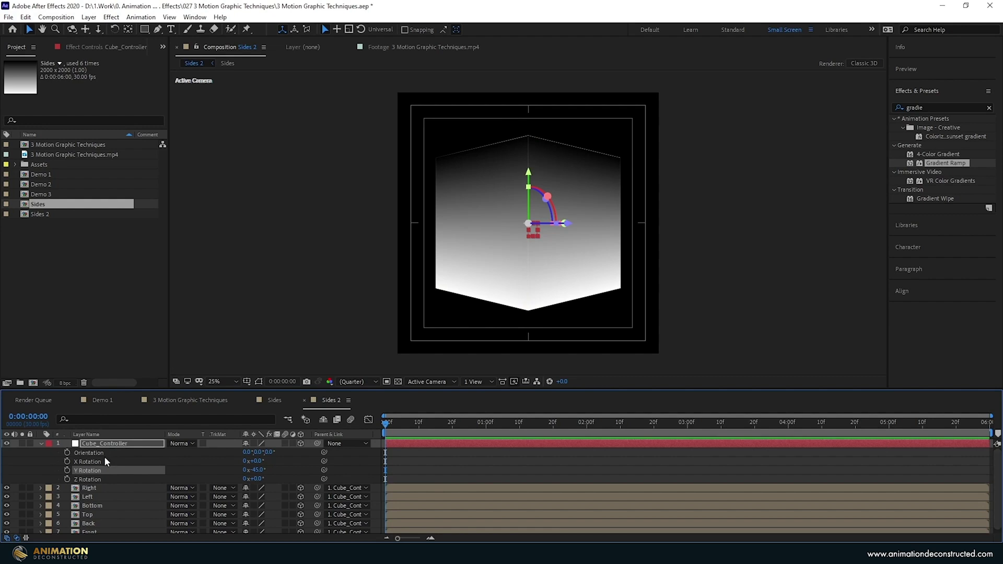
- Keyframe Cube_Controller's X Rotation from 0 at the start to 1 full turn at the end
{"action": "left_click", "coordinate": [67, 462]}
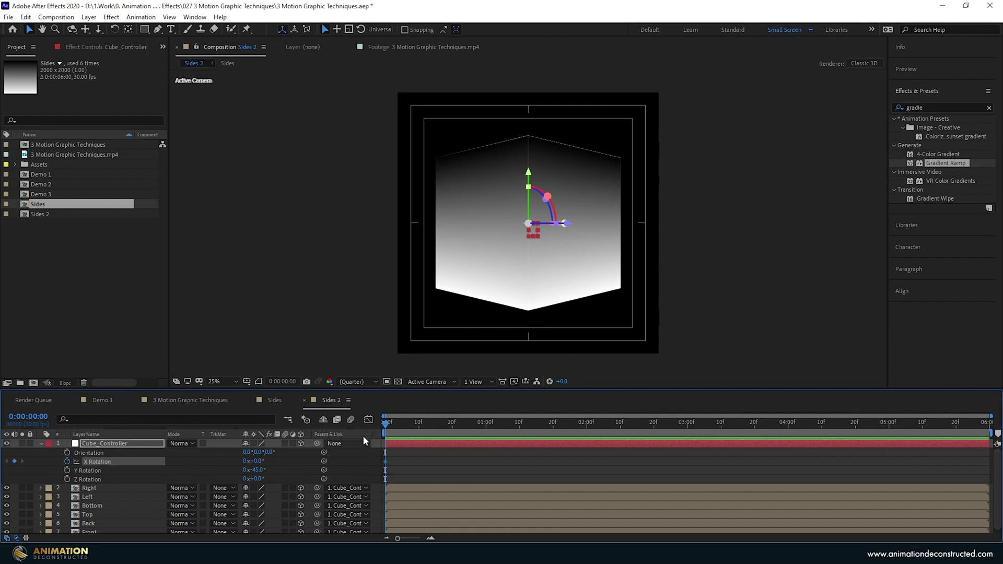
{"action": "left_click_drag", "start_coordinate": [389, 426], "coordinate": [988, 454]}
{"action": "left_click", "coordinate": [245, 461]}
{"action": "type", "text": "1"}
{"action": "key", "text": "Return"}
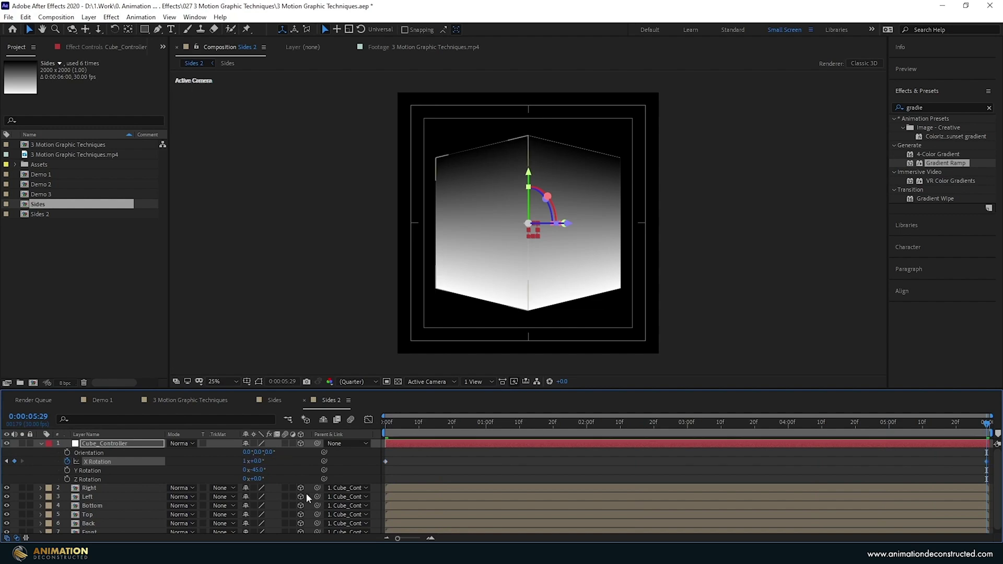
- Preview the spin and select the back face where the gradients mismatch
{"action": "left_click", "coordinate": [386, 433]}
{"action": "key", "text": "space"}
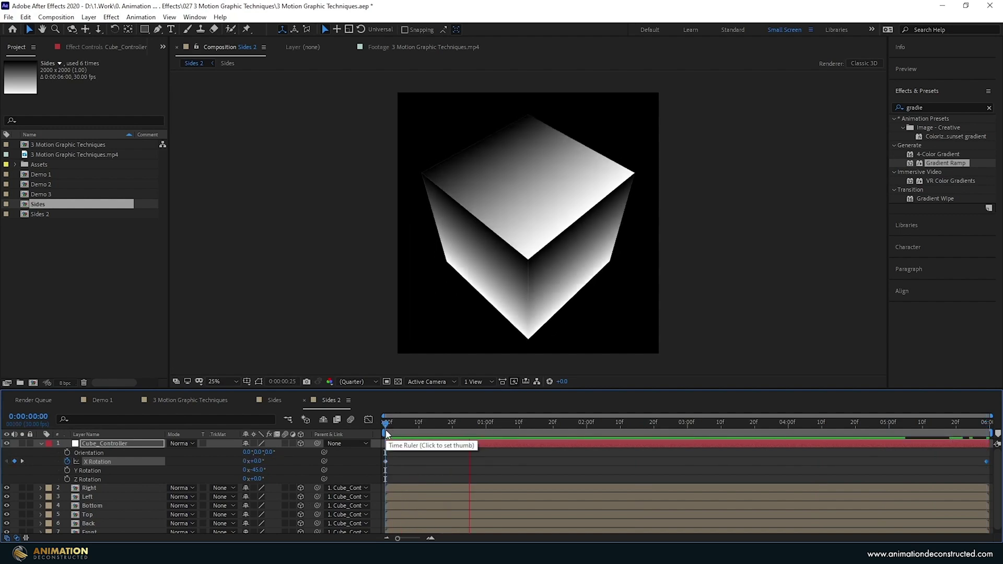
{"action": "left_click_drag", "start_coordinate": [385, 434], "coordinate": [428, 424]}
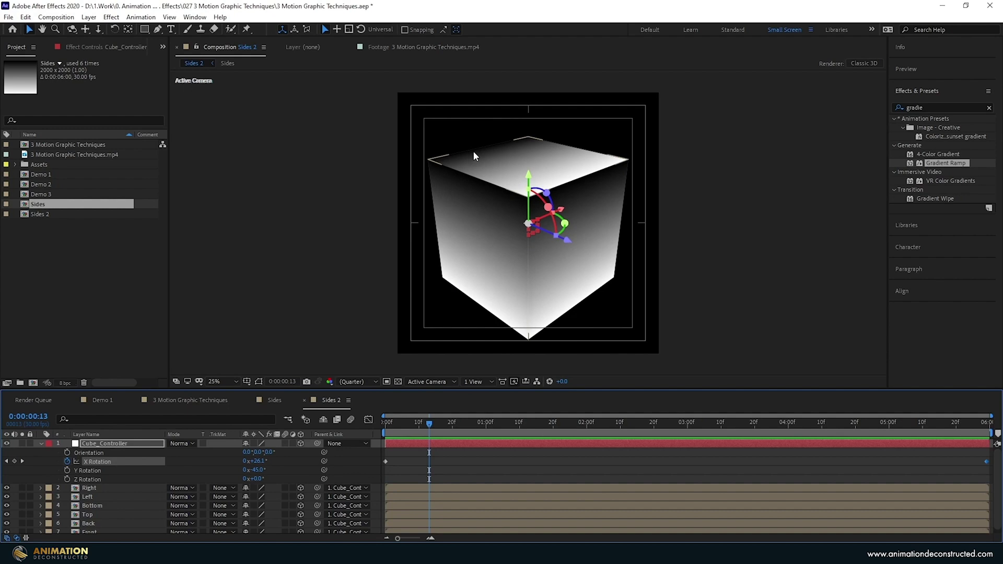
{"action": "left_click_drag", "start_coordinate": [430, 423], "coordinate": [644, 436]}
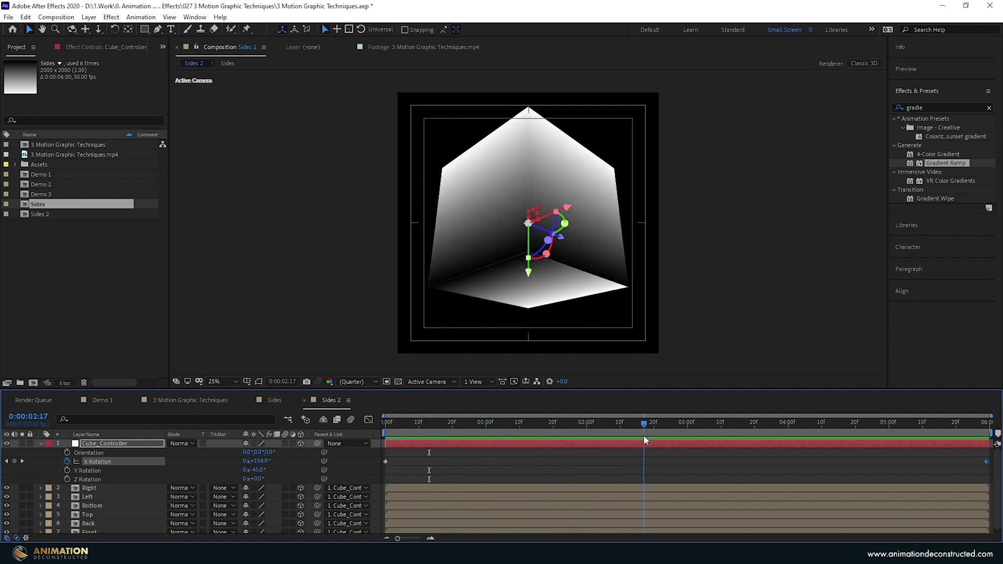
{"action": "left_click", "coordinate": [474, 221]}
- Flip the Back and Right faces to X Rotation 180°
{"action": "left_click", "coordinate": [105, 485], "text": "ctrl"}
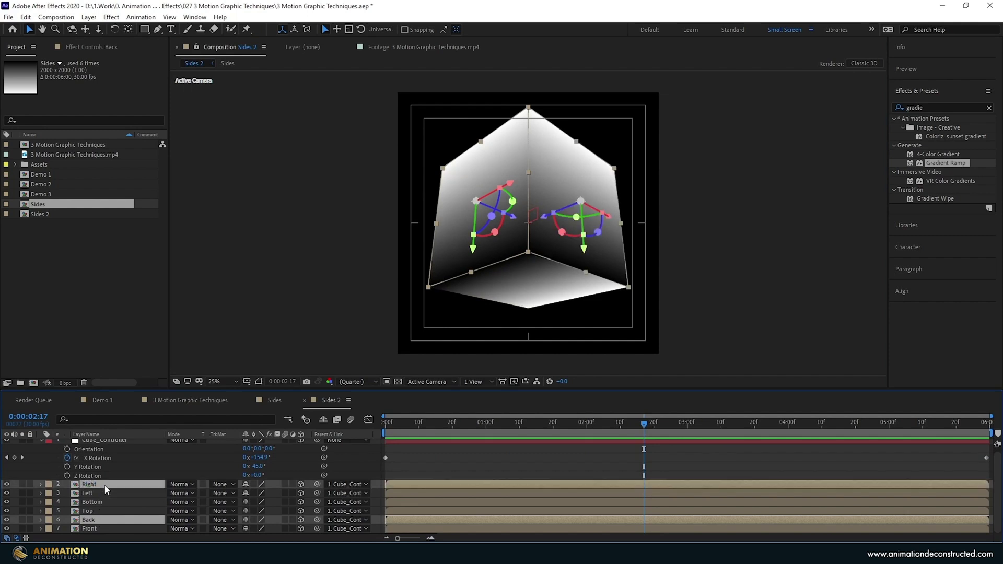
{"action": "left_click", "coordinate": [103, 520]}
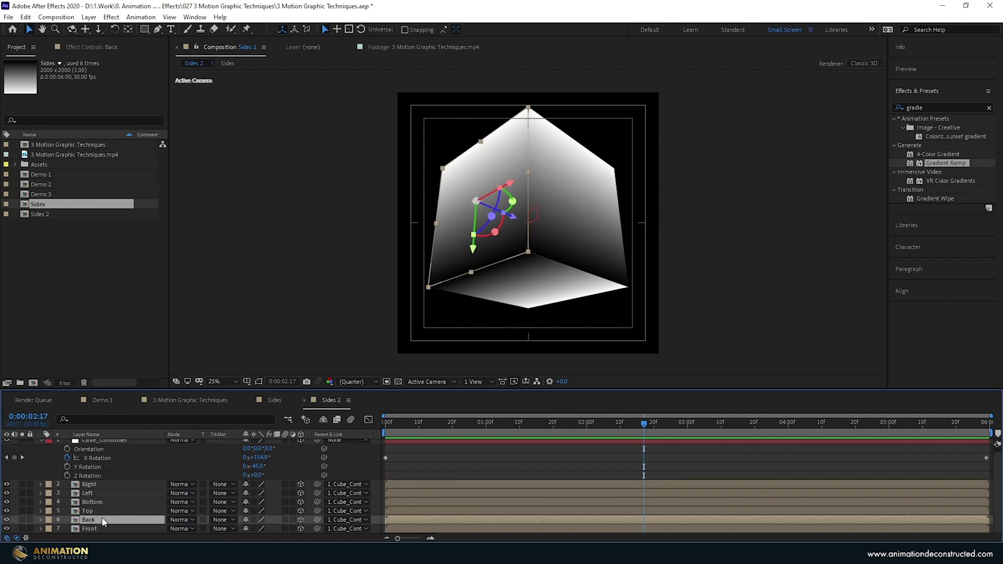
{"action": "key", "text": "r"}
{"action": "left_click", "coordinate": [258, 502]}
{"action": "type", "text": "180"}
{"action": "key", "text": "Return"}
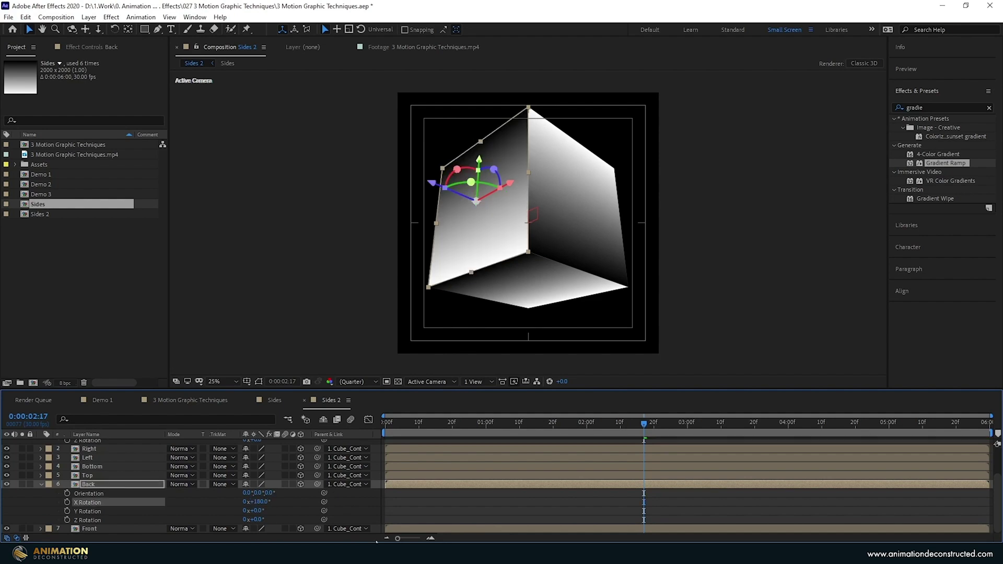
{"action": "left_click", "coordinate": [151, 448]}
{"action": "type", "text": "r"}
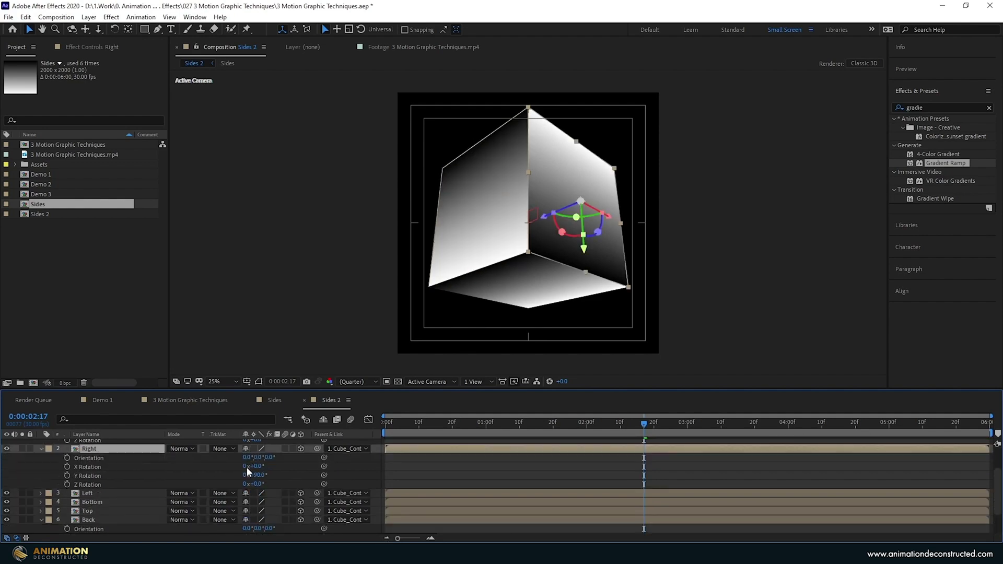
{"action": "type", "text": "180"}
{"action": "key", "text": "Return"}
- Set the Bottom face's Z Rotation to -90°
{"action": "left_click", "coordinate": [652, 424]}
{"action": "left_click_drag", "start_coordinate": [651, 424], "coordinate": [755, 424]}
{"action": "scroll", "coordinate": [43, 487], "scroll_direction": "up", "scroll_amount": 2}
{"action": "left_click", "coordinate": [41, 488]}
{"action": "left_click", "coordinate": [92, 506]}
{"action": "key", "text": "r"}
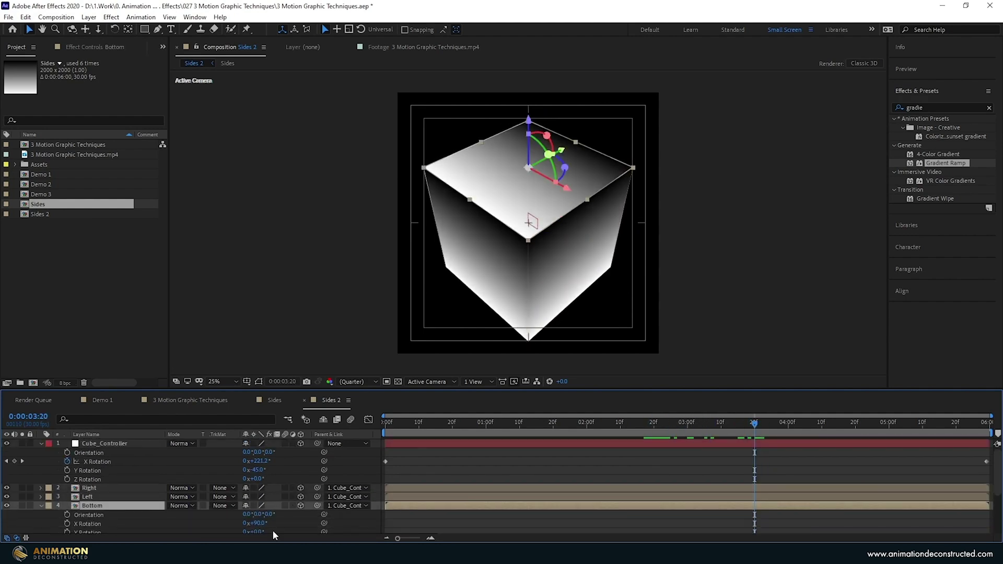
{"action": "scroll", "coordinate": [272, 528], "scroll_direction": "down", "scroll_amount": 1}
{"action": "left_click_drag", "start_coordinate": [258, 515], "coordinate": [261, 520]}
{"action": "left_click", "coordinate": [259, 516]}
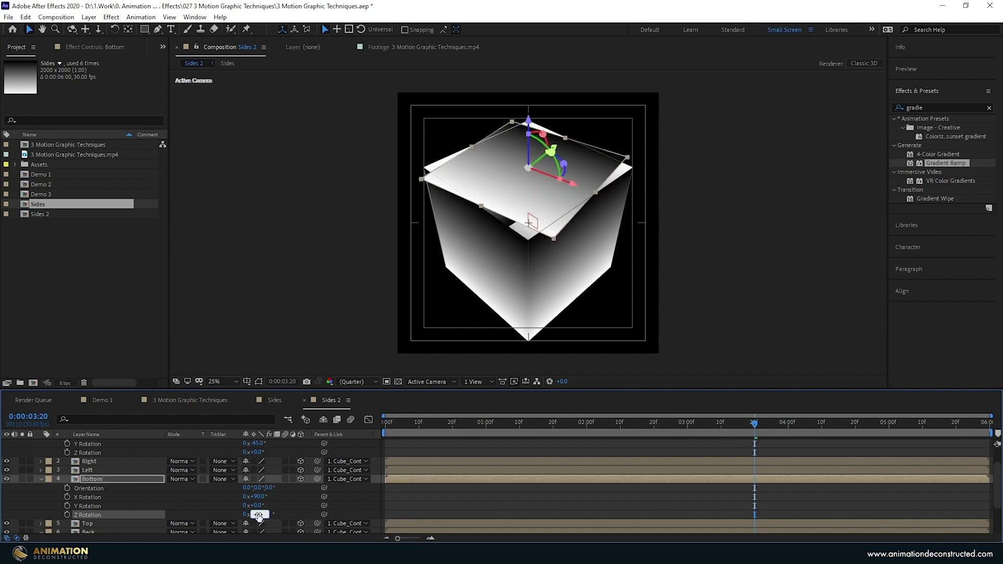
{"action": "type", "text": "-90"}
{"action": "key", "text": "Return"}
- Preview the rotating cube from the start, then begin renaming the Sides 2 composition
{"action": "left_click_drag", "start_coordinate": [754, 422], "coordinate": [300, 428]}
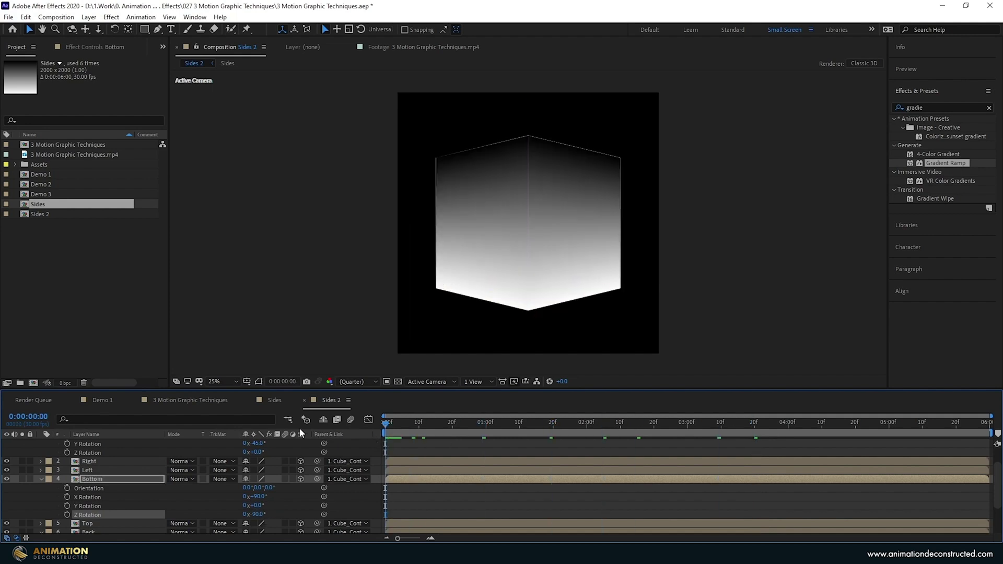
{"action": "key", "text": "space"}
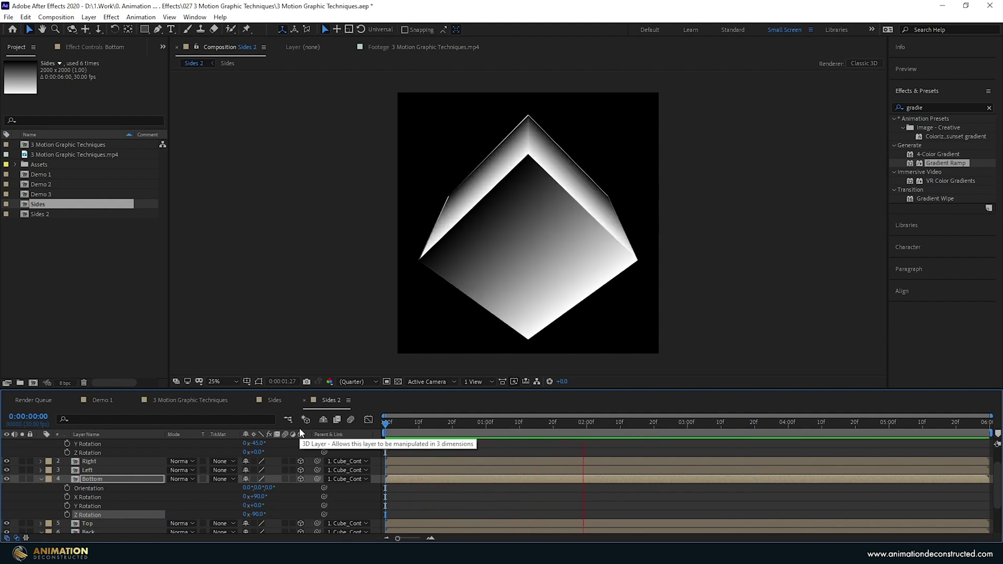
{"action": "key", "text": "space"}
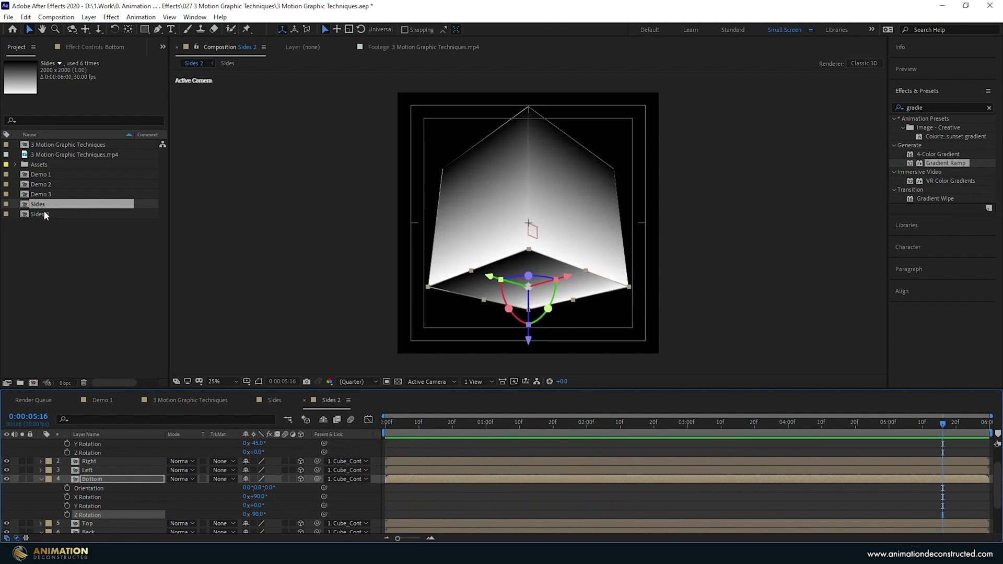
{"action": "left_click", "coordinate": [44, 212]}
{"action": "key", "text": "Return"}
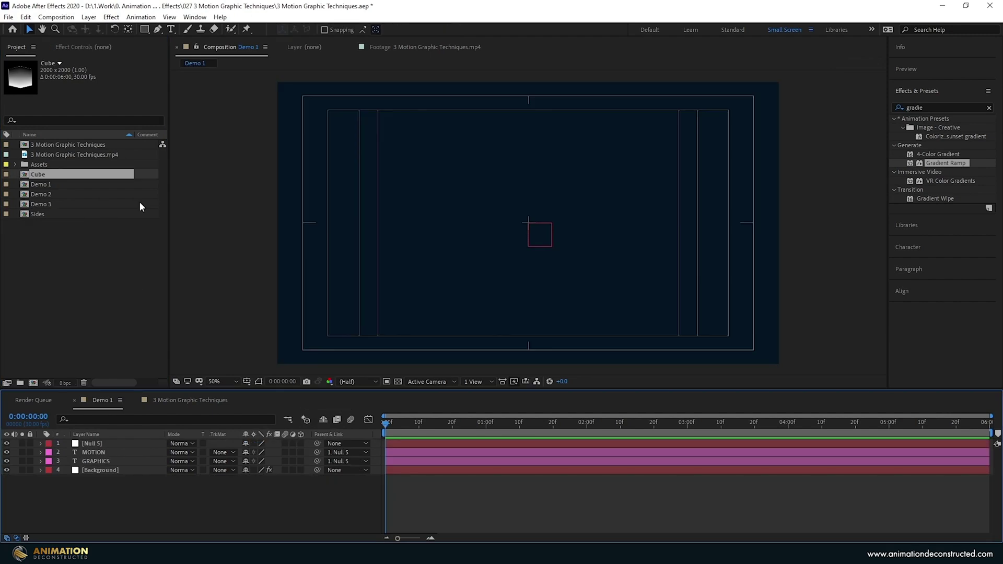
- Place the Cube comp between GRAPHICS and Background, scaled to 45%
{"action": "left_click_drag", "start_coordinate": [39, 177], "coordinate": [129, 466]}
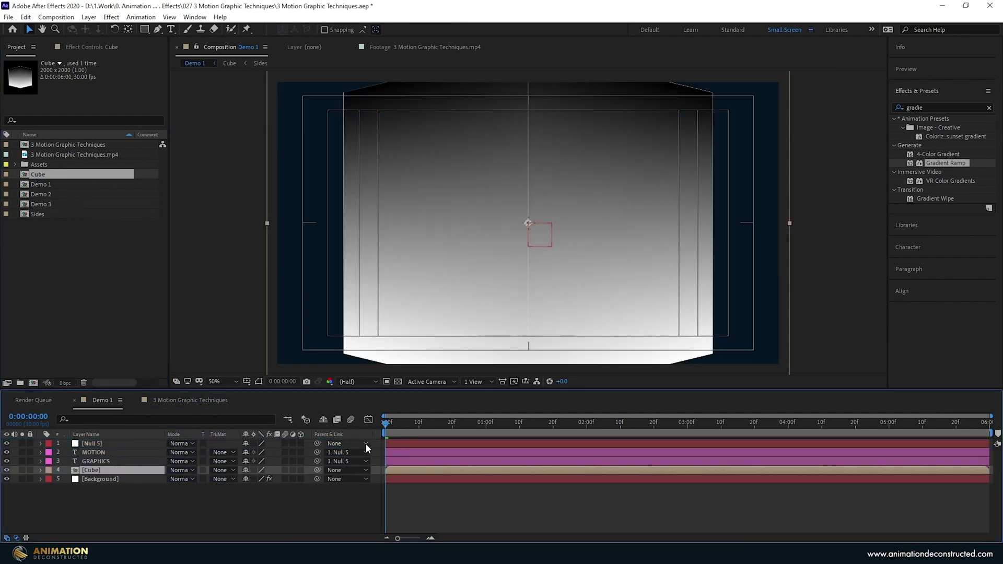
{"action": "key", "text": "s"}
{"action": "left_click_drag", "start_coordinate": [258, 479], "coordinate": [229, 479]}
{"action": "left_click", "coordinate": [259, 480]}
{"action": "type", "text": "45"}
{"action": "key", "text": "Return"}
- Apply the Tint effect to the cube layer
{"action": "key", "text": "ctrl+5"}
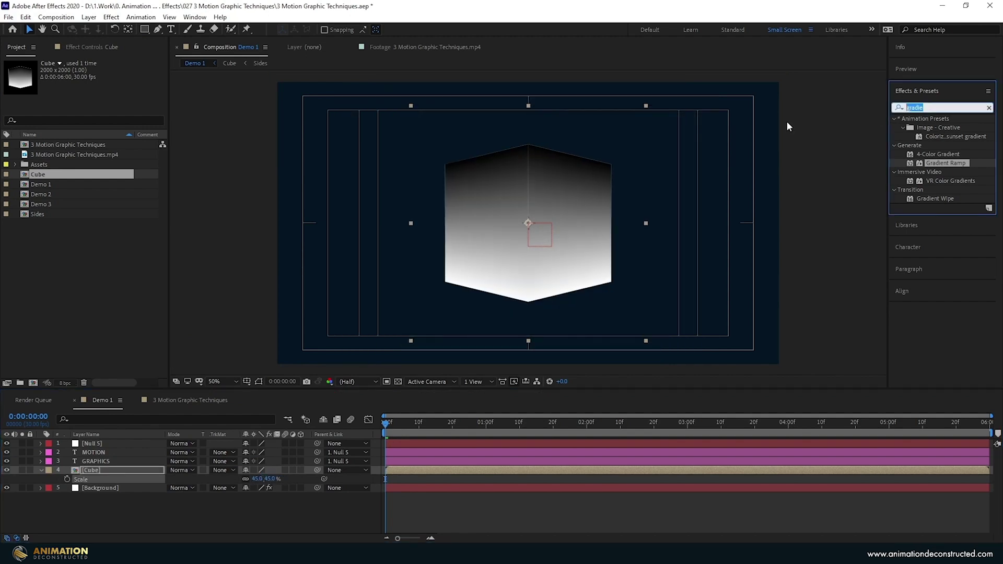
{"action": "type", "text": "tint"}
{"action": "double_click", "coordinate": [932, 154]}
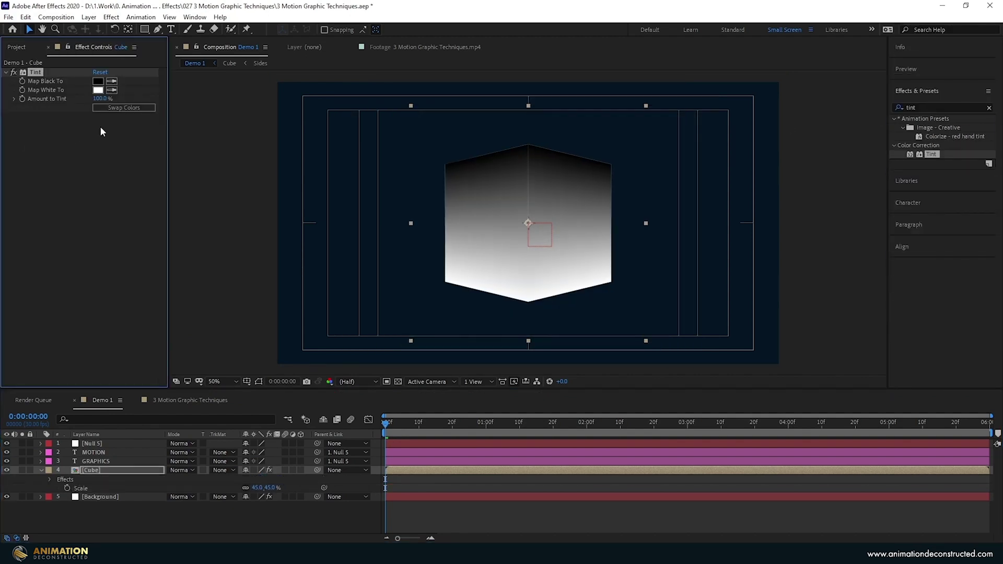
- Map Tint's black to the sampled navy background and white to mint green 00ff99, then preview
{"action": "left_click", "coordinate": [111, 81]}
{"action": "left_click", "coordinate": [403, 255]}
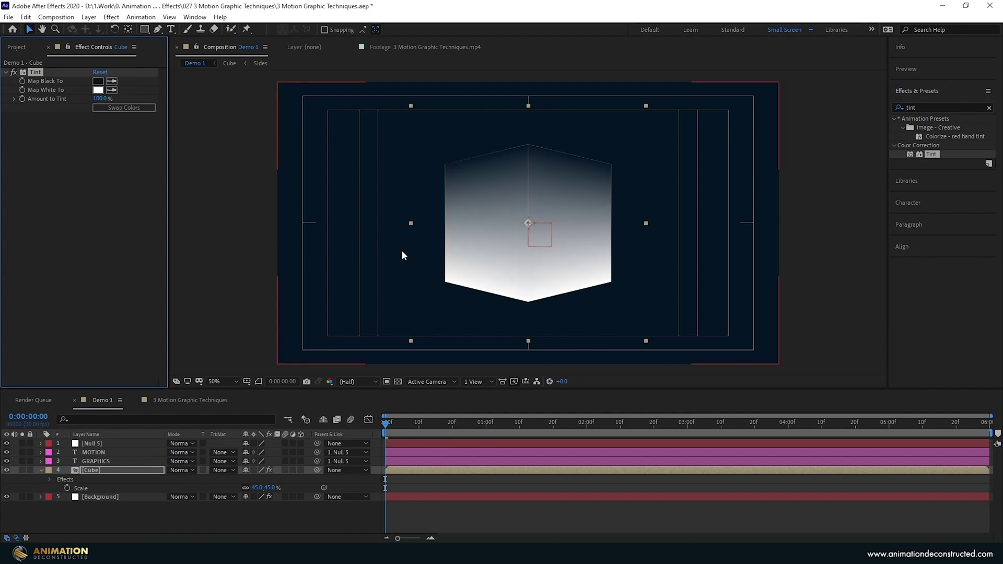
{"action": "left_click", "coordinate": [98, 90]}
{"action": "type", "text": "00"}
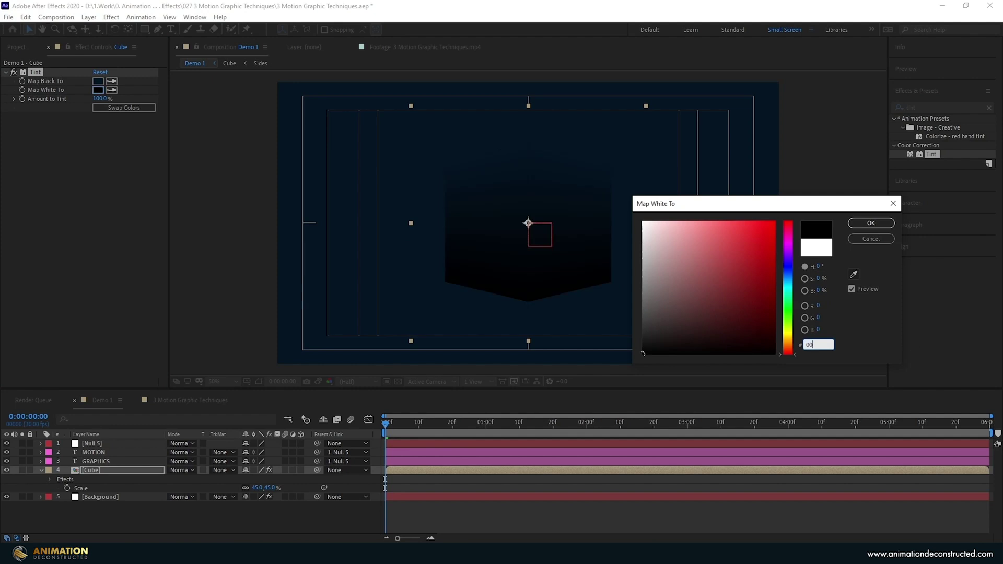
{"action": "type", "text": "ff99"}
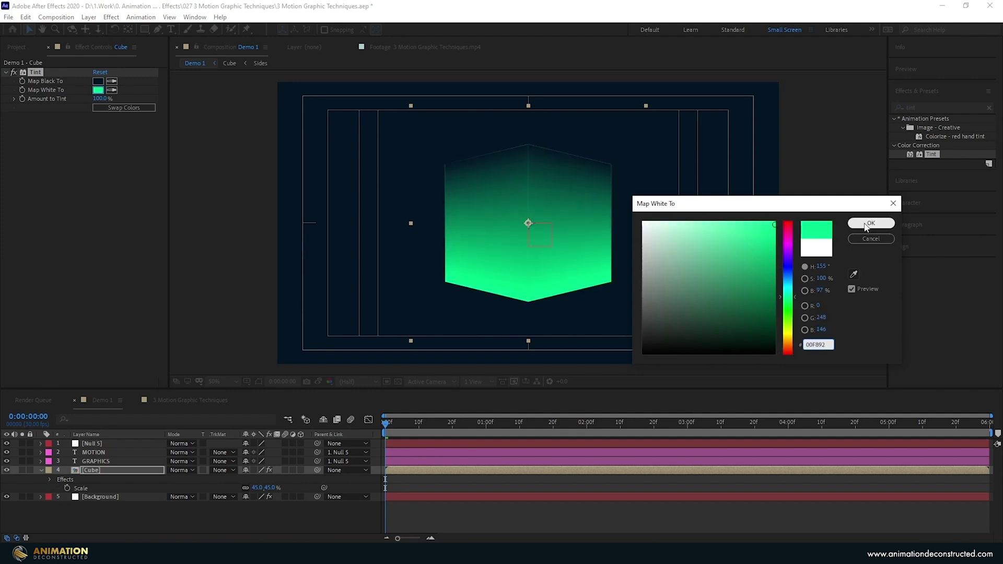
{"action": "left_click", "coordinate": [871, 224]}
{"action": "key", "text": "space"}
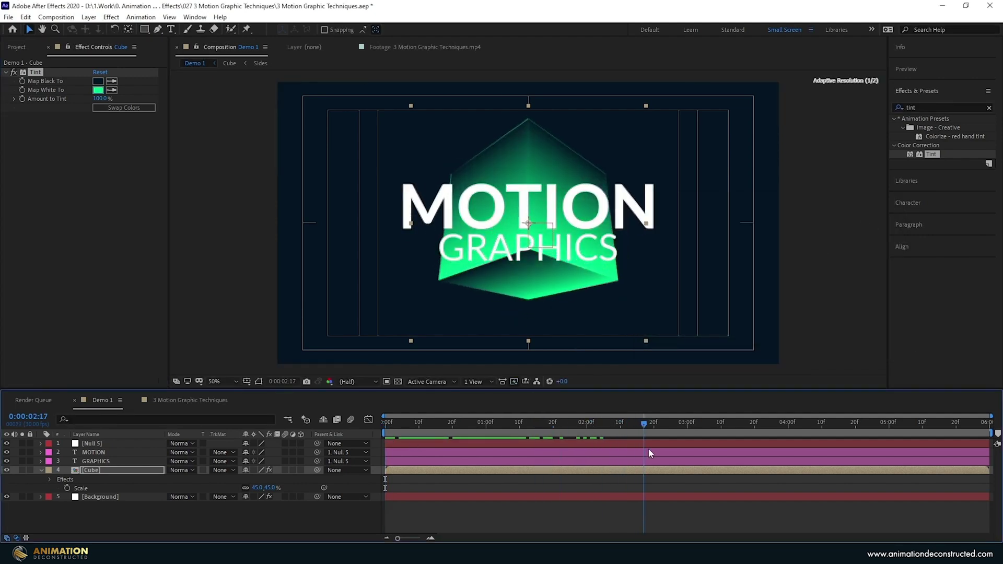
{"action": "left_click", "coordinate": [107, 470]}
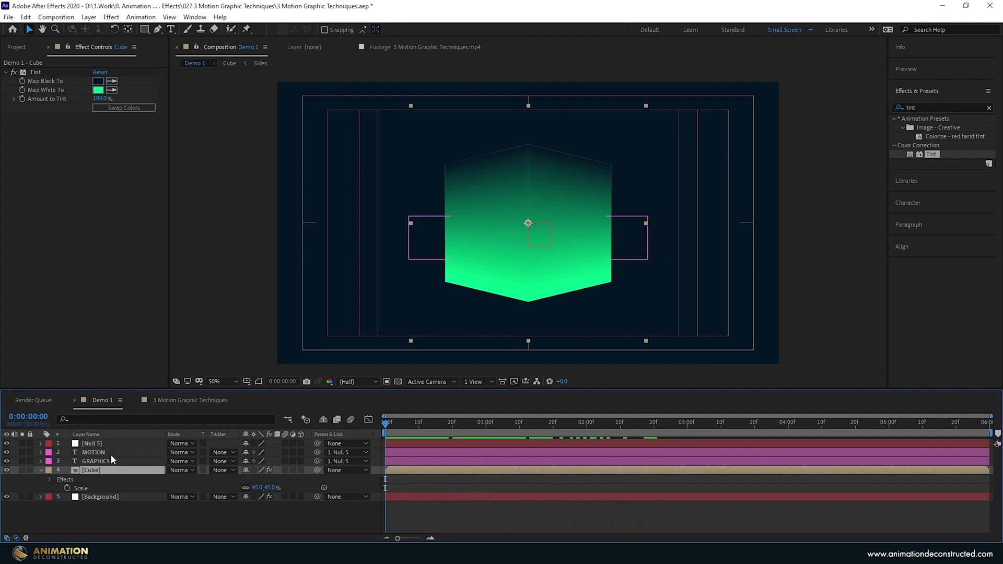
- Duplicate the cube at 11% scale, rotated about 23°, top-left, faded to about 33% opacity
{"action": "key", "text": "ctrl+d"}
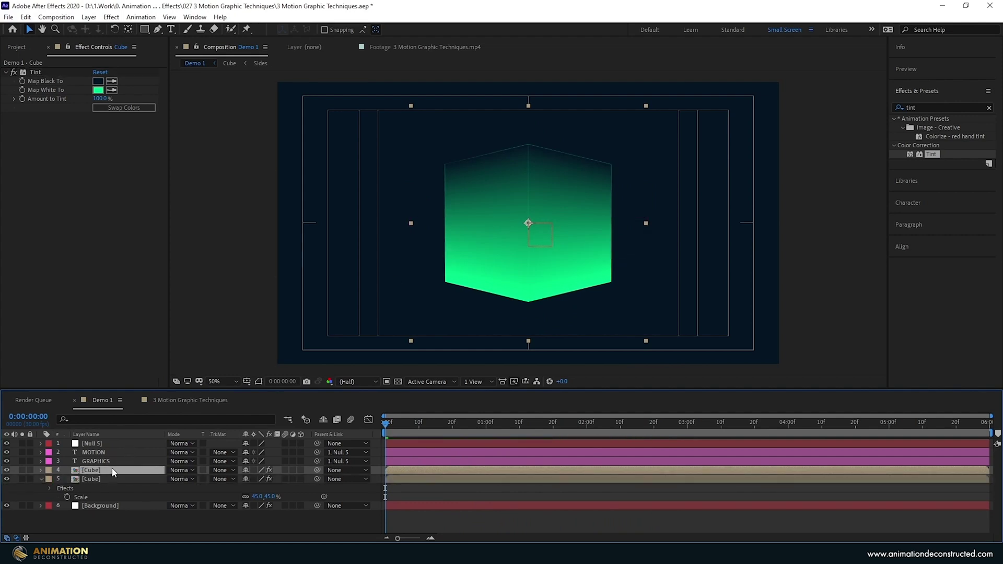
{"action": "key", "text": "s"}
{"action": "left_click_drag", "start_coordinate": [254, 481], "coordinate": [237, 481]}
{"action": "left_click_drag", "start_coordinate": [528, 223], "coordinate": [368, 137]}
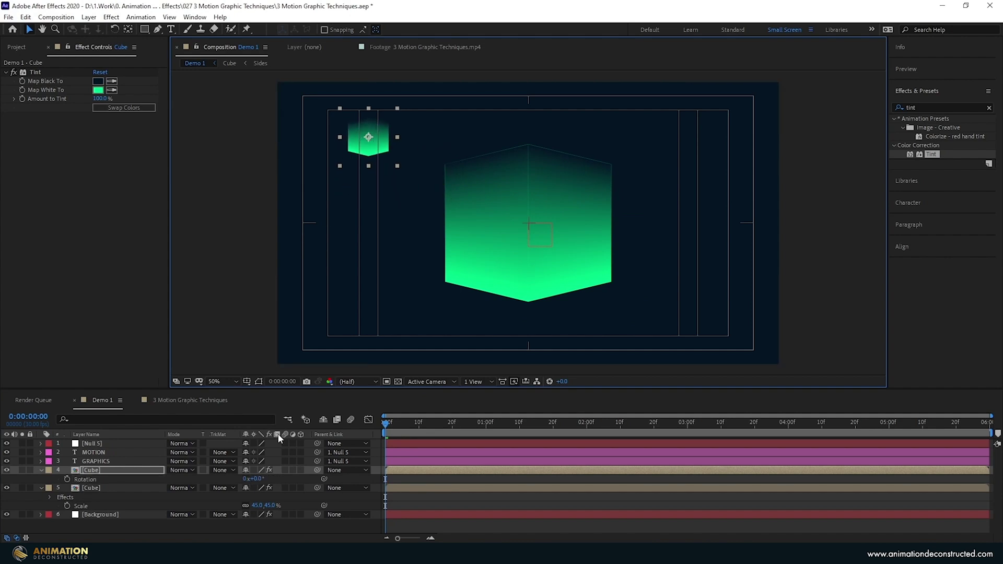
{"action": "key", "text": "r"}
{"action": "left_click_drag", "start_coordinate": [253, 479], "coordinate": [265, 480]}
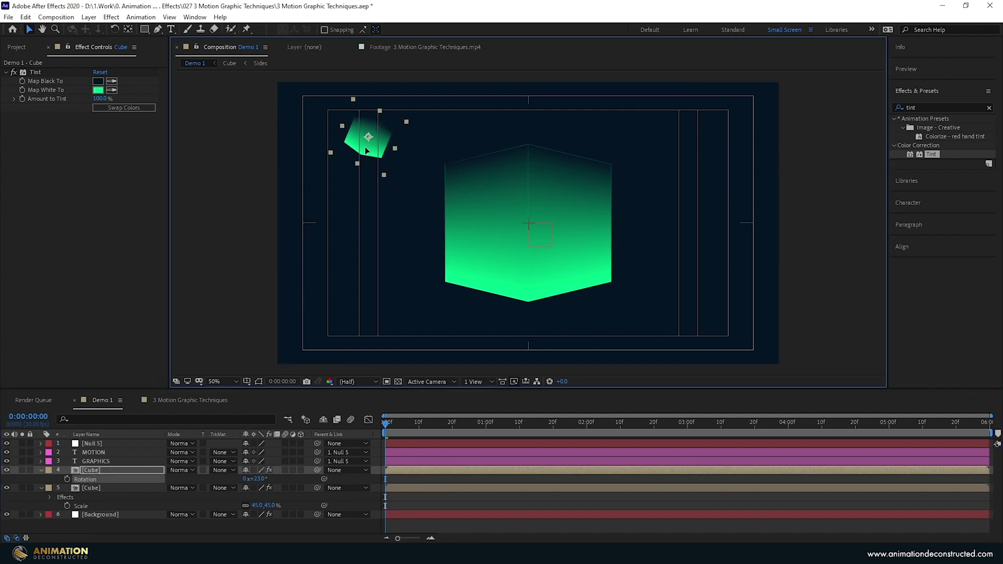
{"action": "left_click_drag", "start_coordinate": [365, 141], "coordinate": [365, 152]}
{"action": "key", "text": "t"}
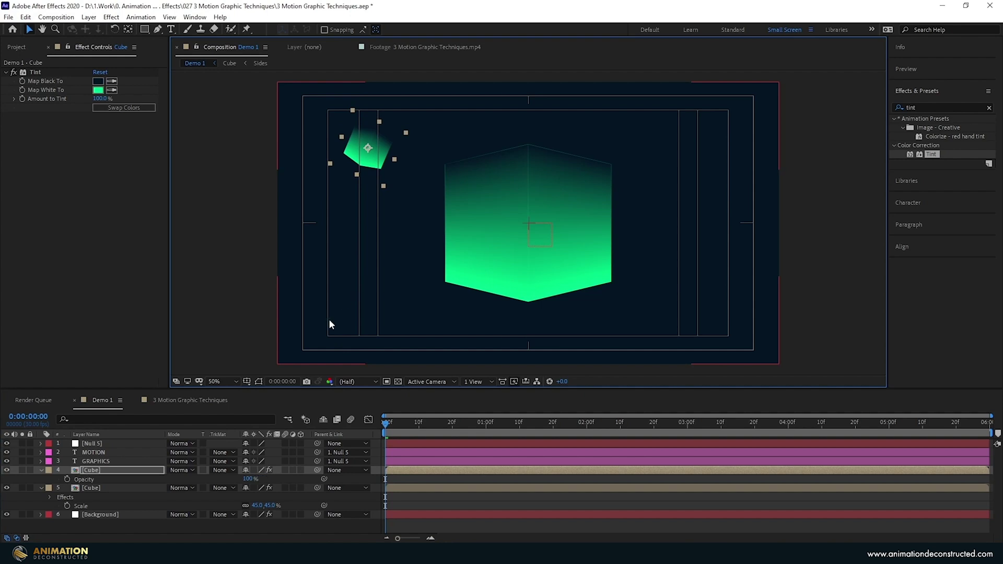
{"action": "left_click_drag", "start_coordinate": [247, 479], "coordinate": [209, 482]}
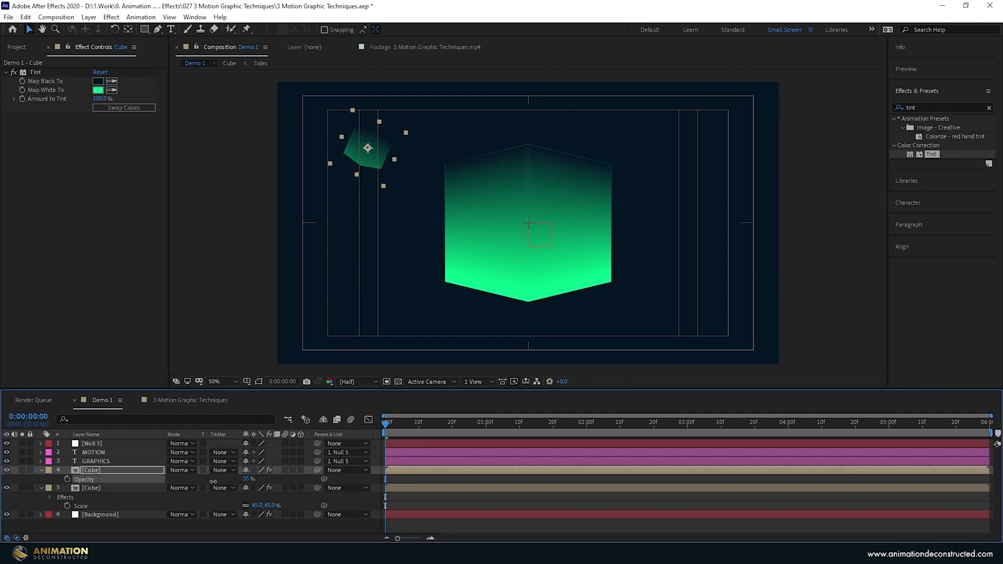
{"action": "left_click_drag", "start_coordinate": [376, 156], "coordinate": [370, 147]}
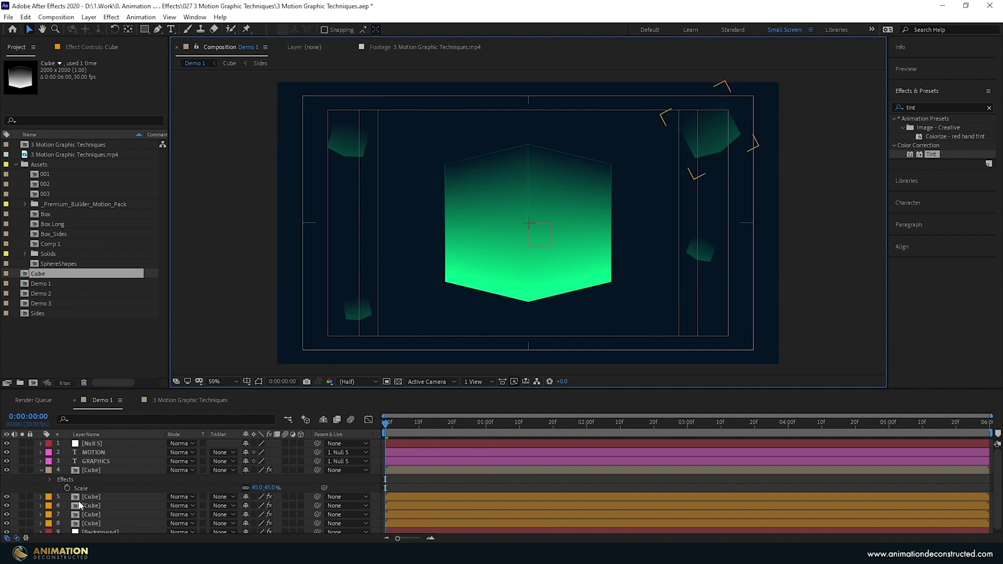
- Enable time remapping on the layer 5 cube and add a keyframe at the timeline's end
{"action": "right_click", "coordinate": [427, 495]}
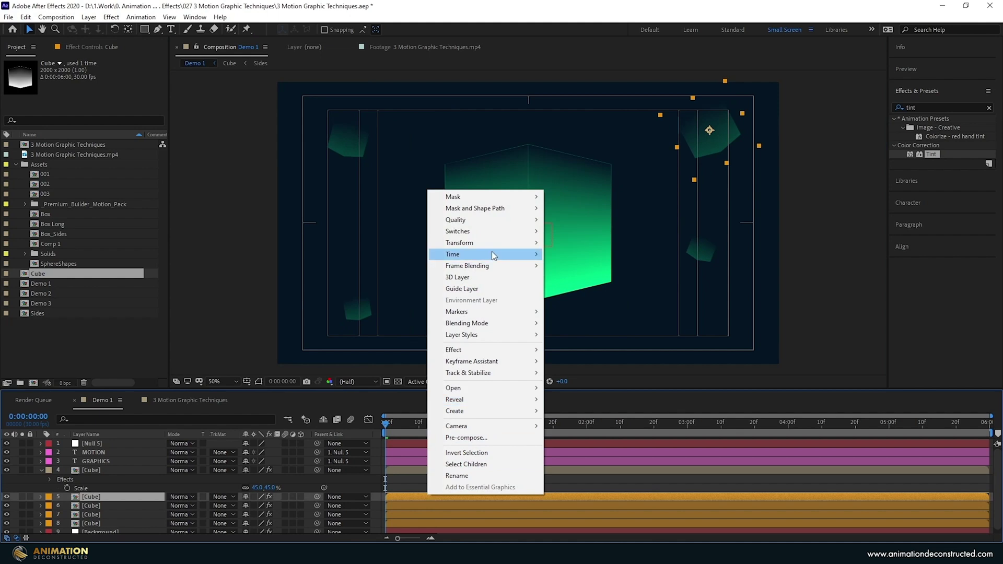
{"action": "mouse_move", "coordinate": [494, 254]}
{"action": "left_click", "coordinate": [613, 256]}
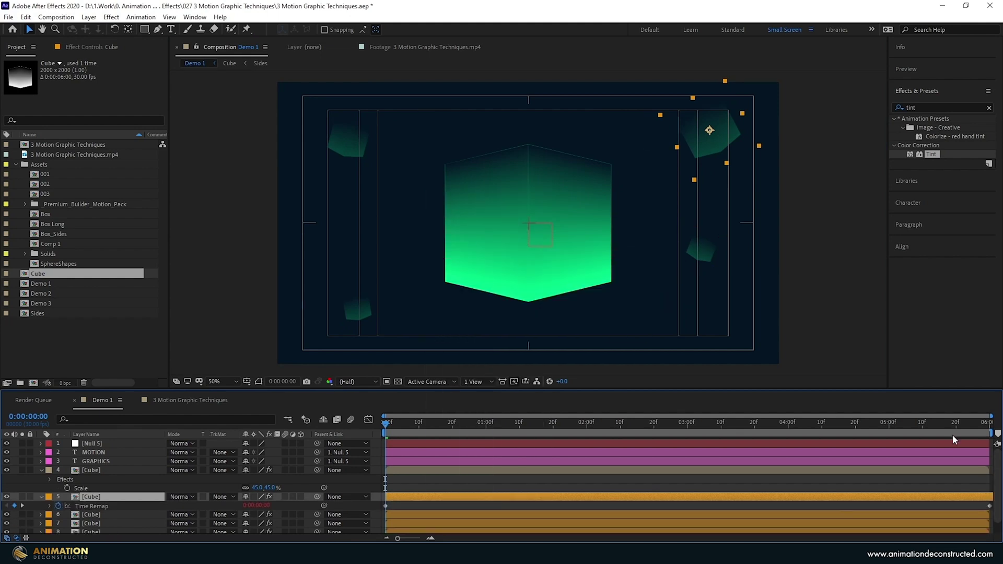
{"action": "left_click", "coordinate": [985, 422]}
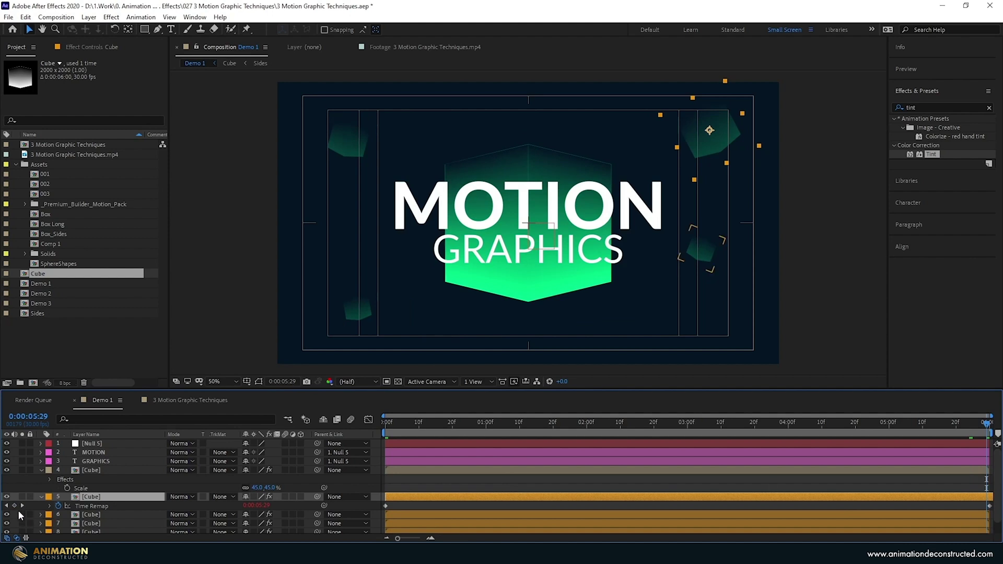
{"action": "left_click", "coordinate": [15, 505]}
{"action": "left_click", "coordinate": [988, 506]}
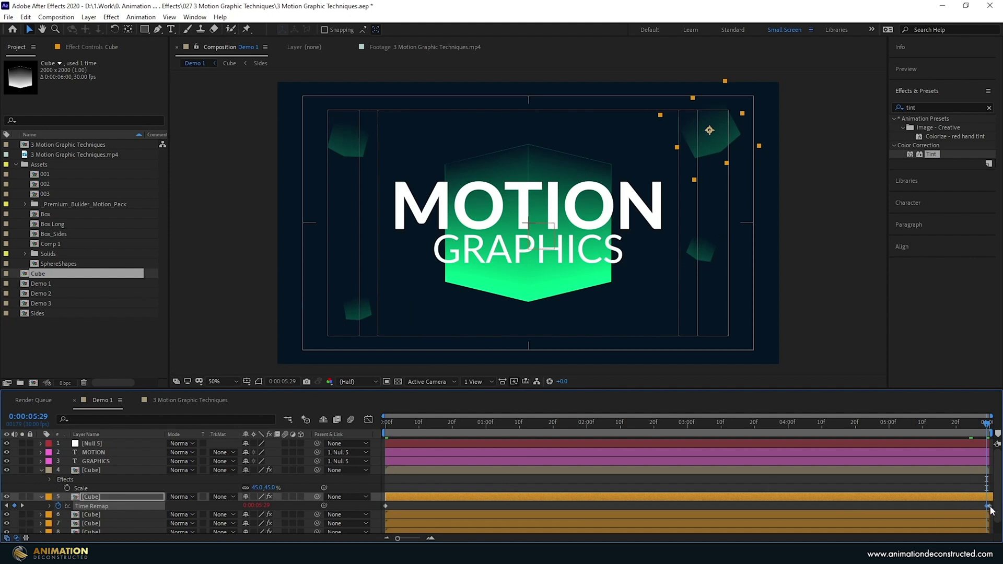
- Add a loopOut() expression to Time Remap and return the playhead to the start
{"action": "left_click", "coordinate": [60, 506], "text": "alt"}
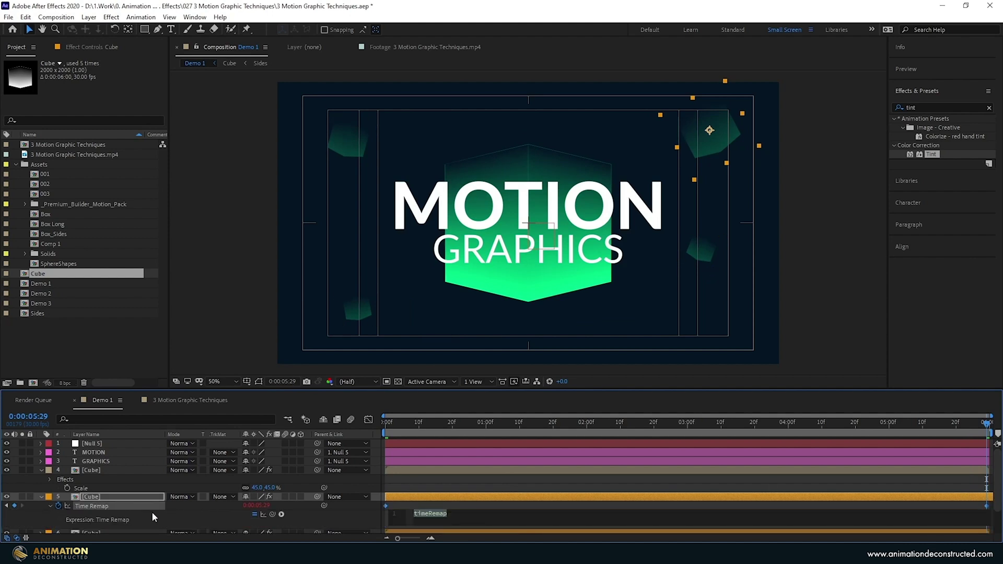
{"action": "type", "text": "loopOut"}
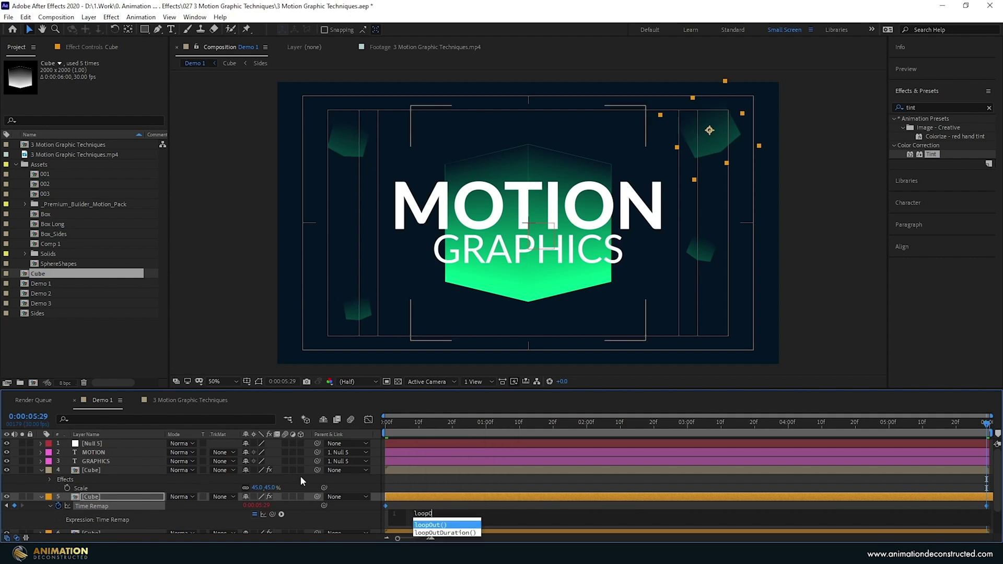
{"action": "left_click", "coordinate": [431, 524]}
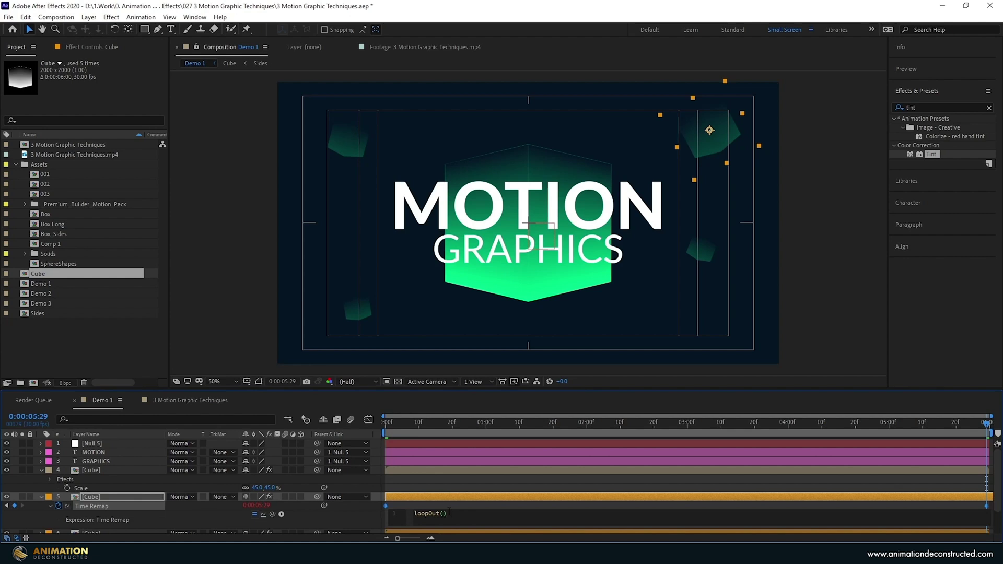
{"action": "key", "text": "KP_Enter"}
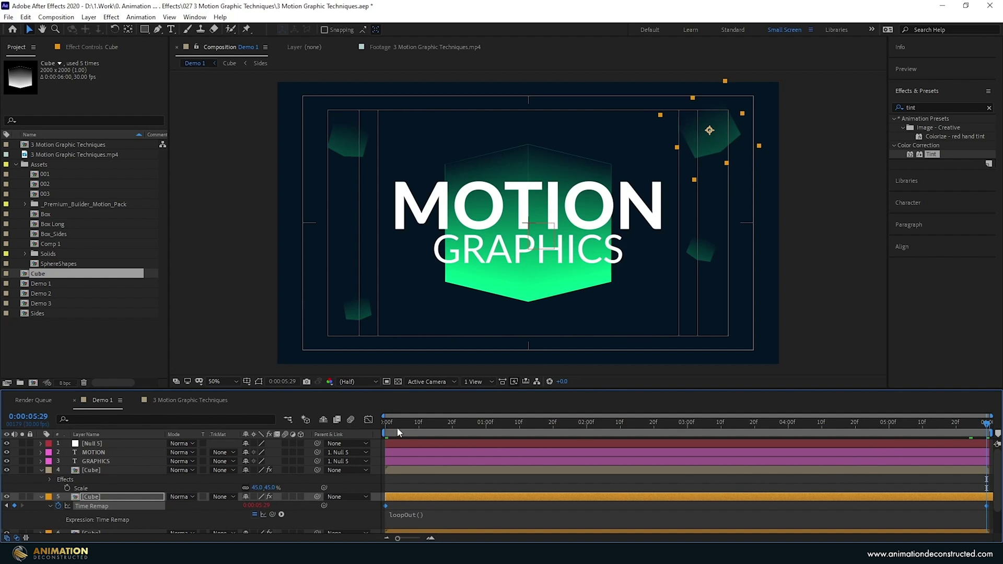
{"action": "left_click_drag", "start_coordinate": [394, 425], "coordinate": [303, 426]}
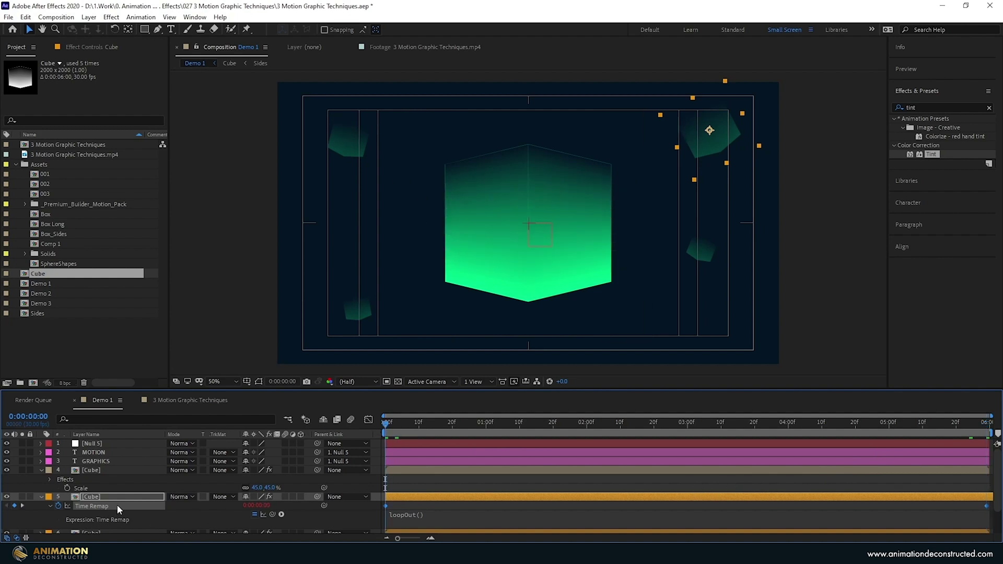
{"action": "scroll", "coordinate": [117, 505], "scroll_direction": "down", "scroll_amount": 3}
{"action": "left_click", "coordinate": [93, 502]}
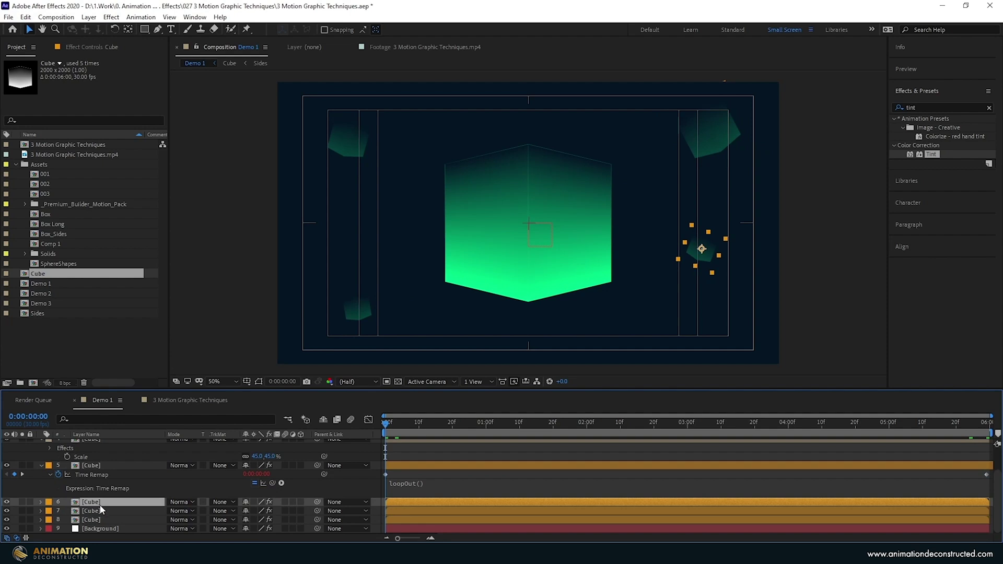
{"action": "left_click", "coordinate": [91, 511], "text": "ctrl"}
{"action": "key", "text": "ctrl+alt+t"}
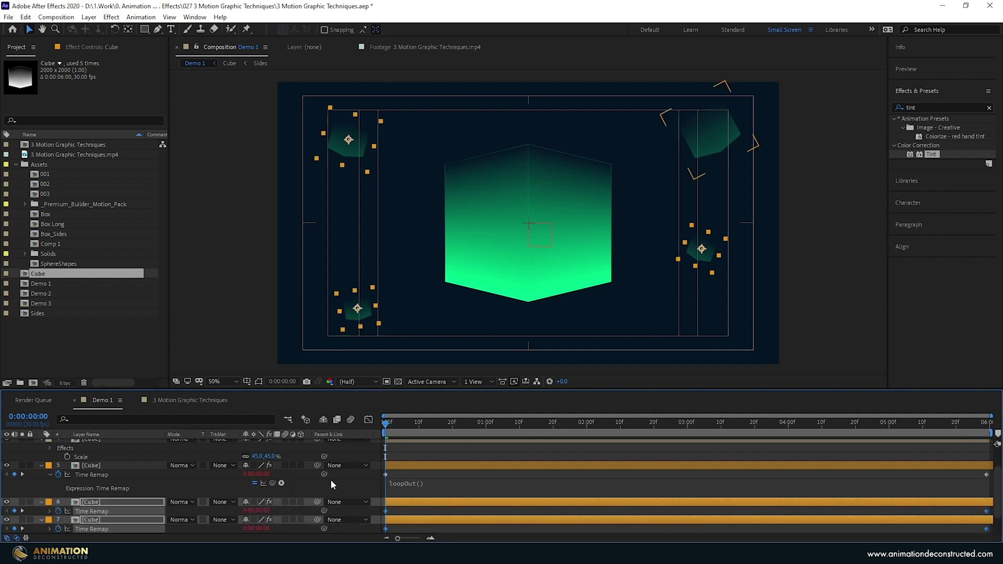
{"action": "key", "text": "F2"}
{"action": "scroll", "coordinate": [561, 444], "scroll_direction": "up", "scroll_amount": 5}
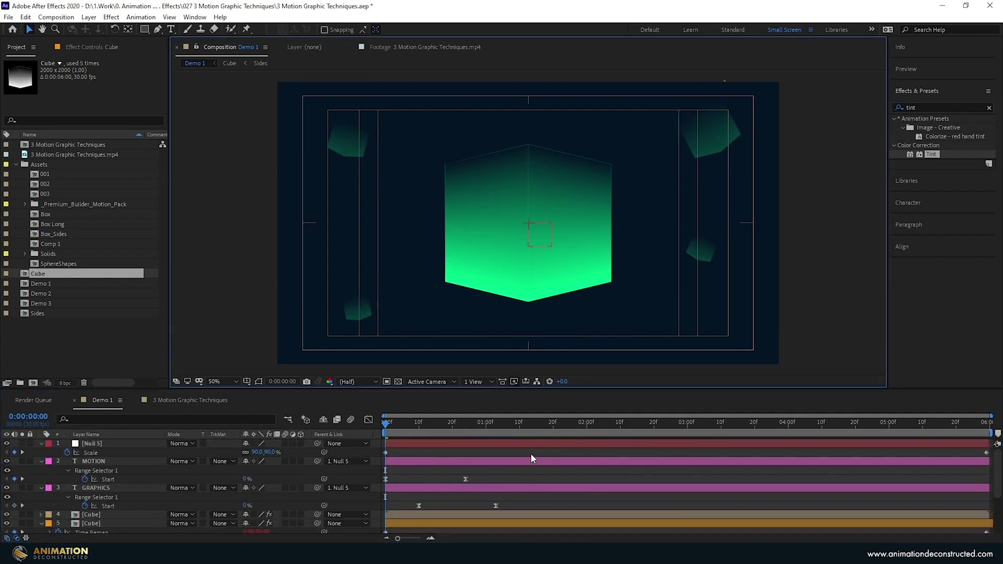
{"action": "key", "text": "u"}
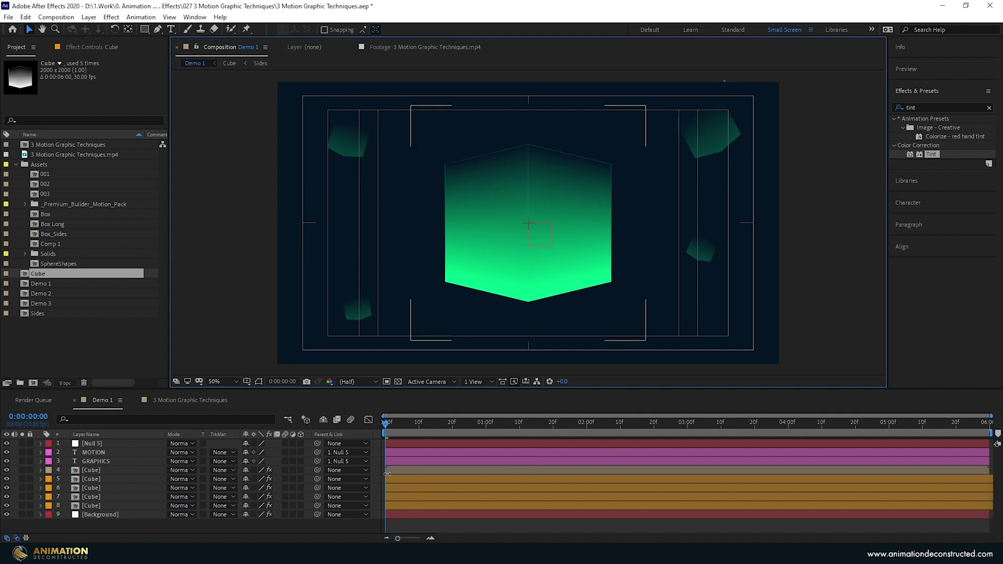
{"action": "left_click", "coordinate": [468, 506]}
{"action": "left_click_drag", "start_coordinate": [468, 507], "coordinate": [389, 510]}
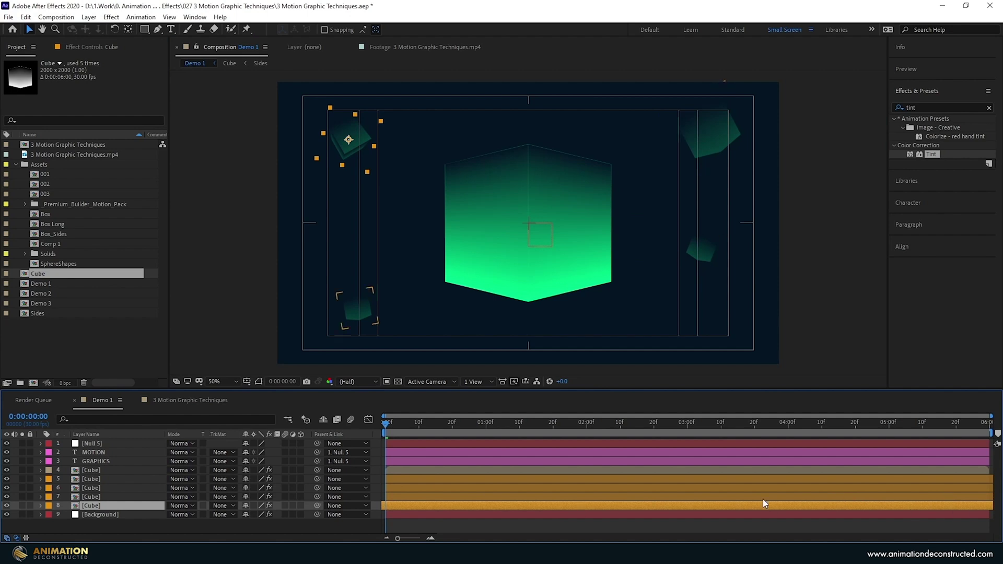
{"action": "left_click", "coordinate": [906, 425]}
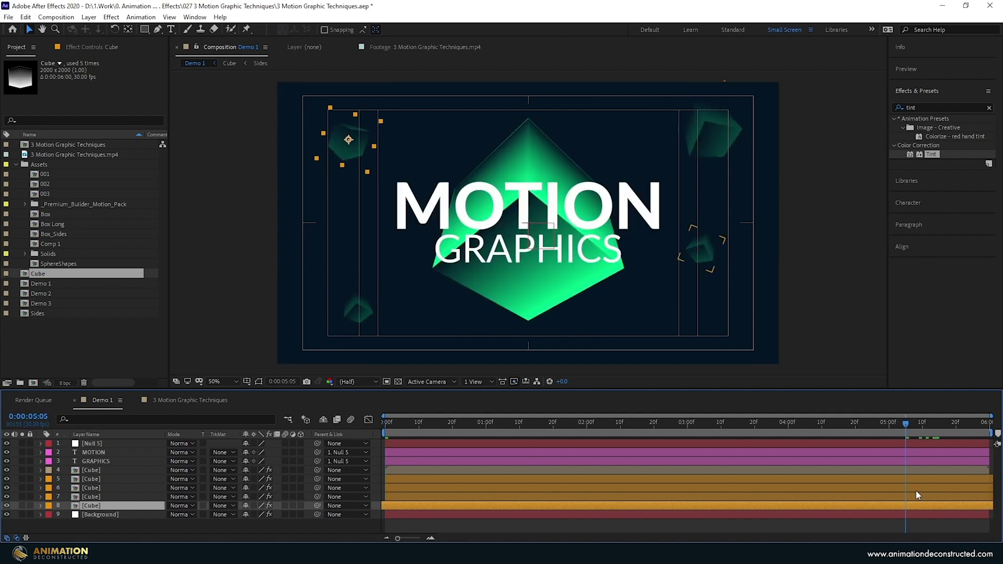
{"action": "key", "text": "F2"}
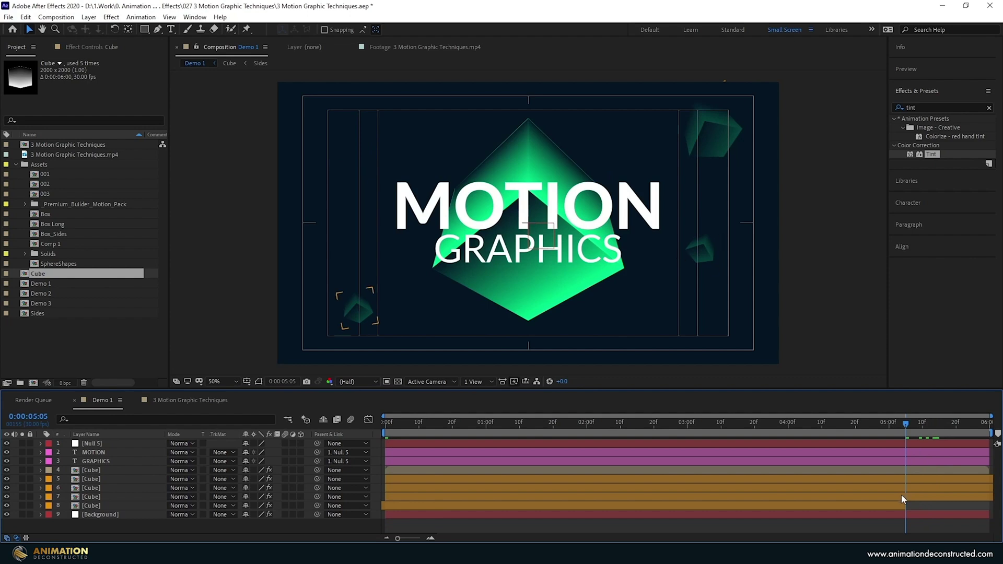
{"action": "left_click", "coordinate": [907, 504]}
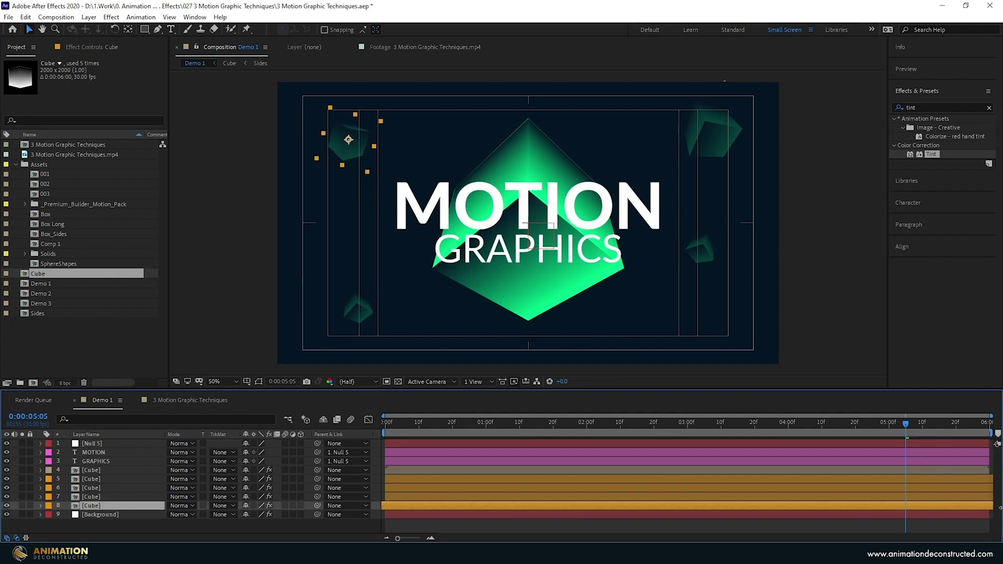
{"action": "left_click", "coordinate": [704, 496]}
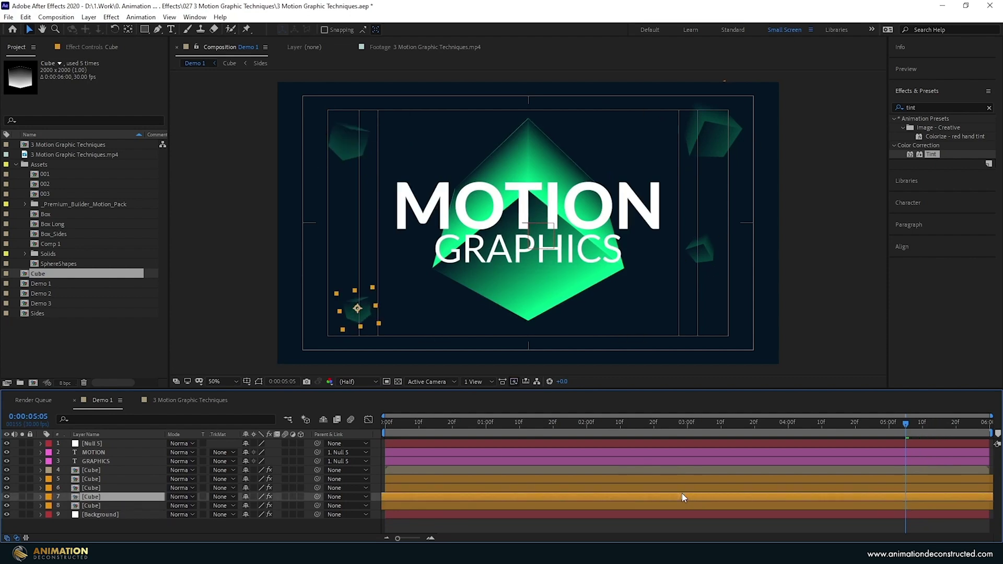
{"action": "left_click", "coordinate": [748, 479]}
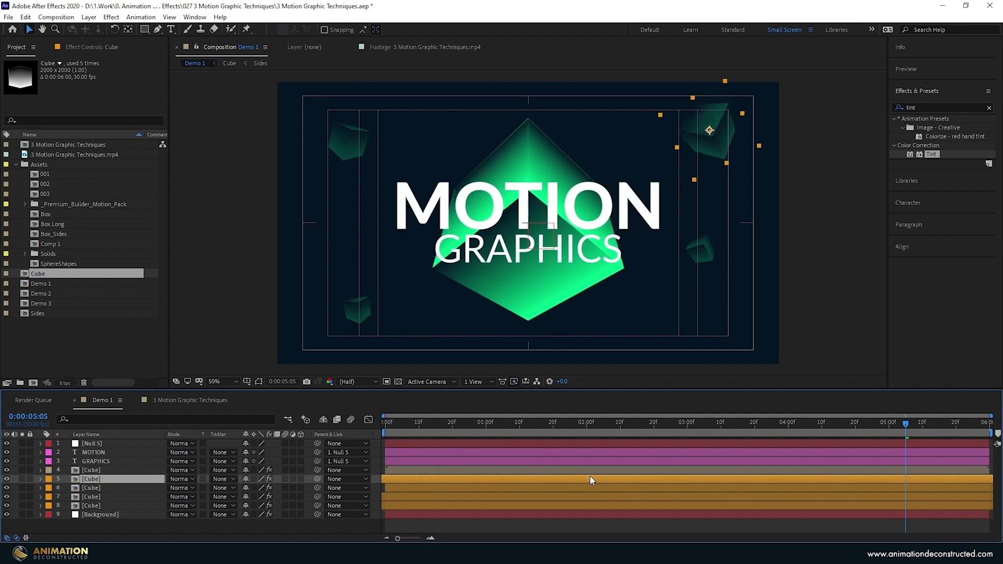
{"action": "left_click", "coordinate": [395, 423]}
{"action": "key", "text": "space"}
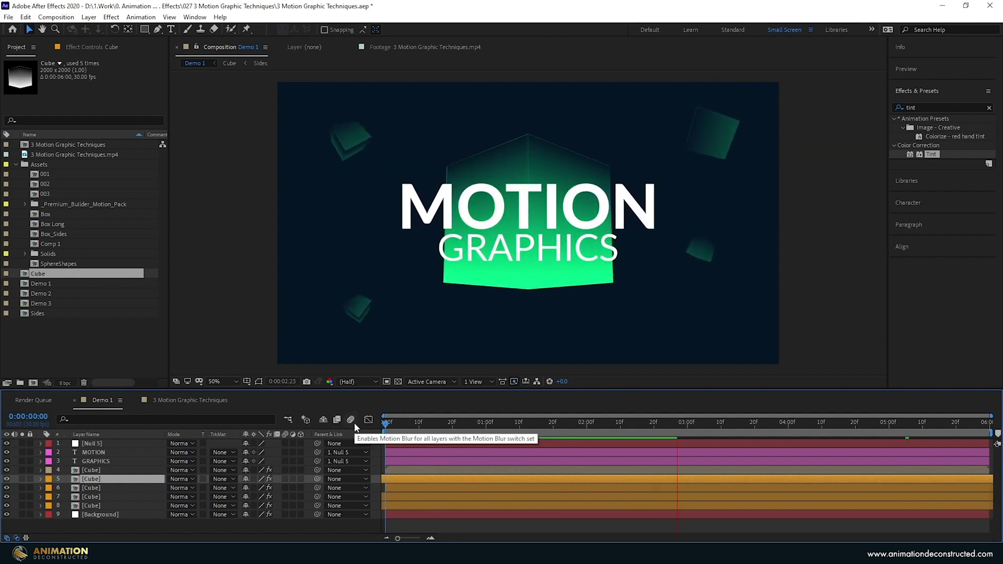
{"action": "key", "text": "space"}
{"action": "left_click", "coordinate": [76, 522]}
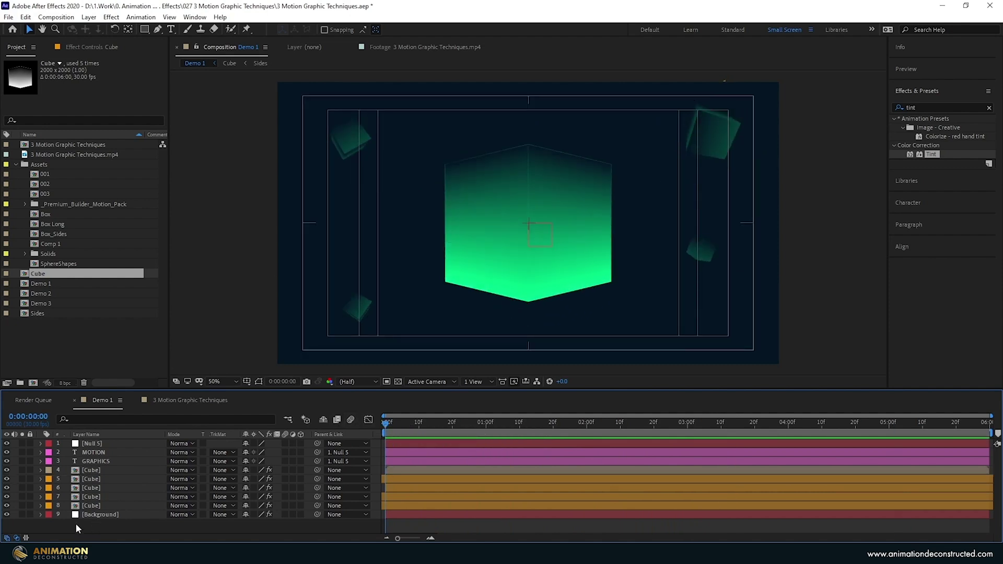
- Add a new adjustment layer and apply the Noise HLS Auto effect to it
{"action": "right_click", "coordinate": [93, 523]}
{"action": "mouse_move", "coordinate": [134, 410]}
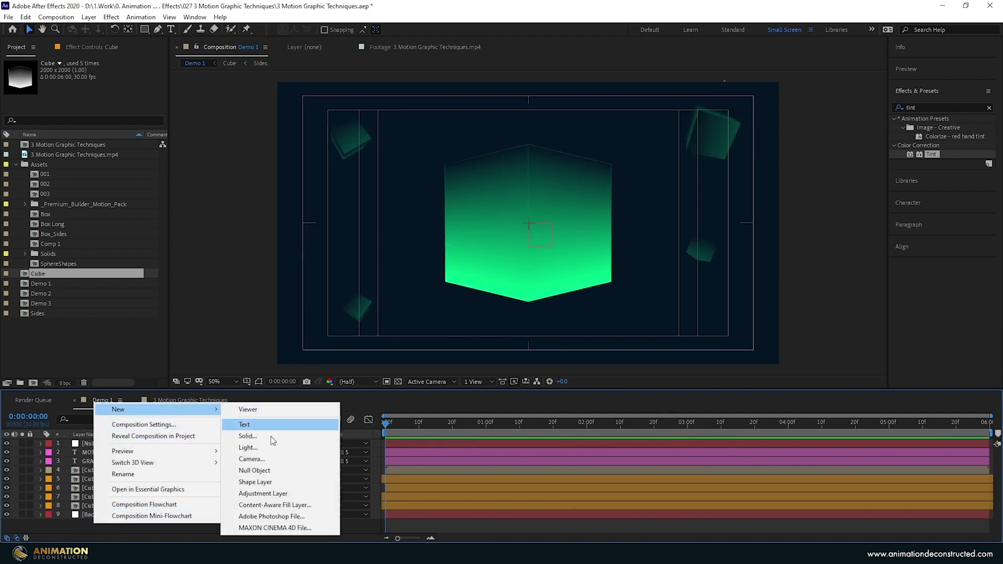
{"action": "left_click", "coordinate": [276, 493]}
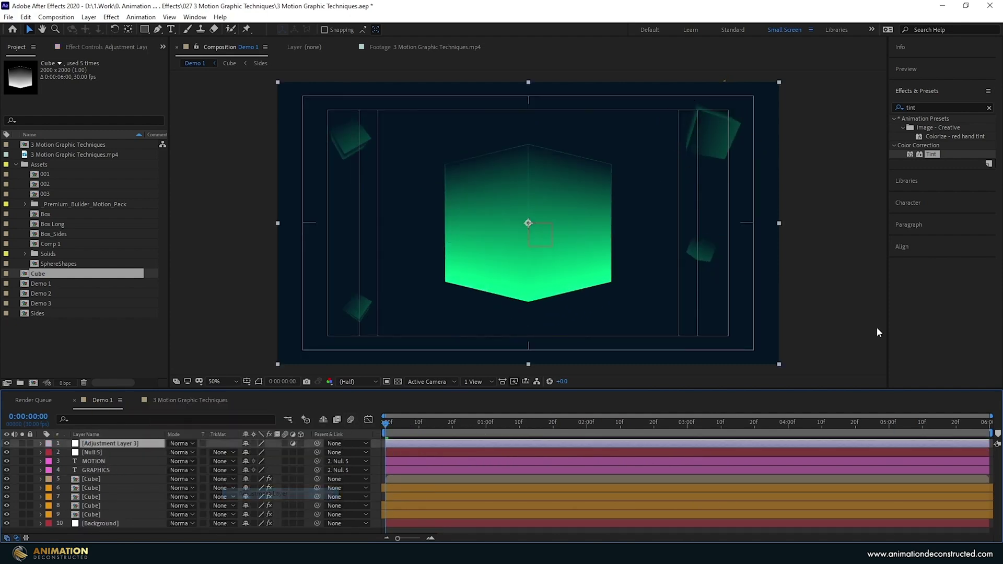
{"action": "left_click", "coordinate": [924, 107]}
{"action": "left_click", "coordinate": [841, 93]}
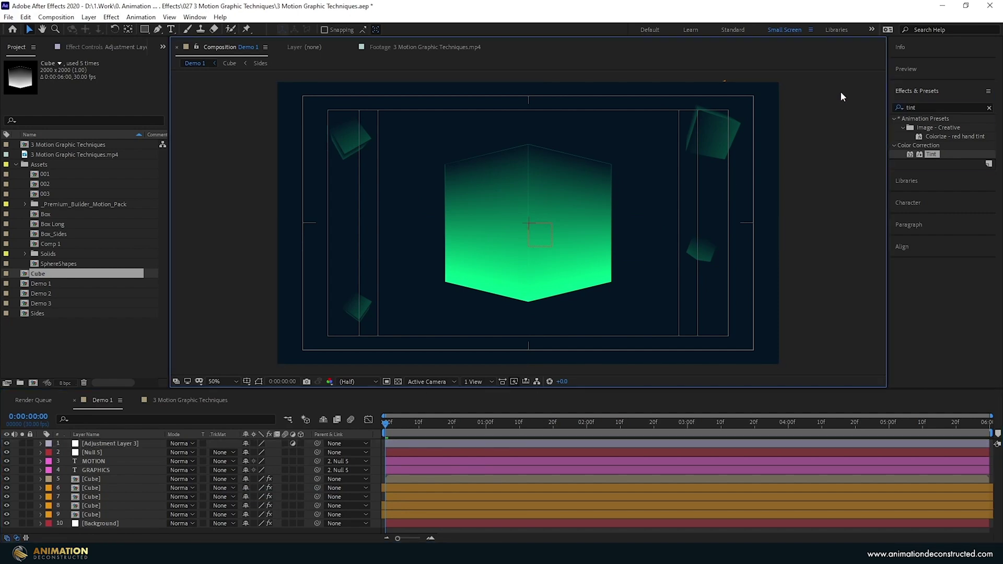
{"action": "left_click", "coordinate": [924, 107]}
{"action": "type", "text": "hls"}
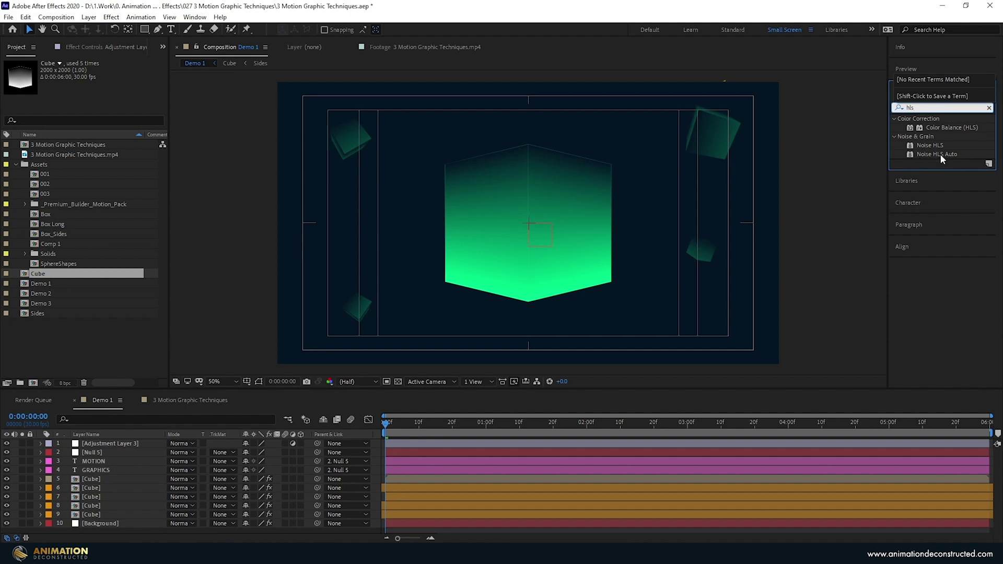
{"action": "left_click", "coordinate": [940, 153]}
{"action": "left_click", "coordinate": [929, 155]}
{"action": "double_click", "coordinate": [928, 155]}
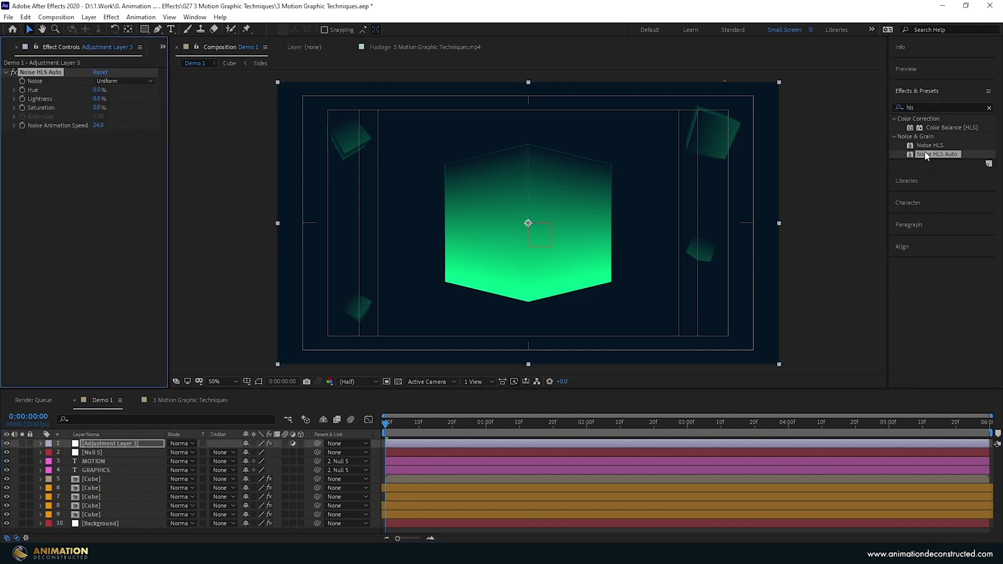
- Set Noise HLS Auto to Grain with Hue 1%, Lightness 3%, Grain Size 0.50, then preview
{"action": "left_click", "coordinate": [124, 81]}
{"action": "left_click", "coordinate": [121, 116]}
{"action": "left_click", "coordinate": [98, 90]}
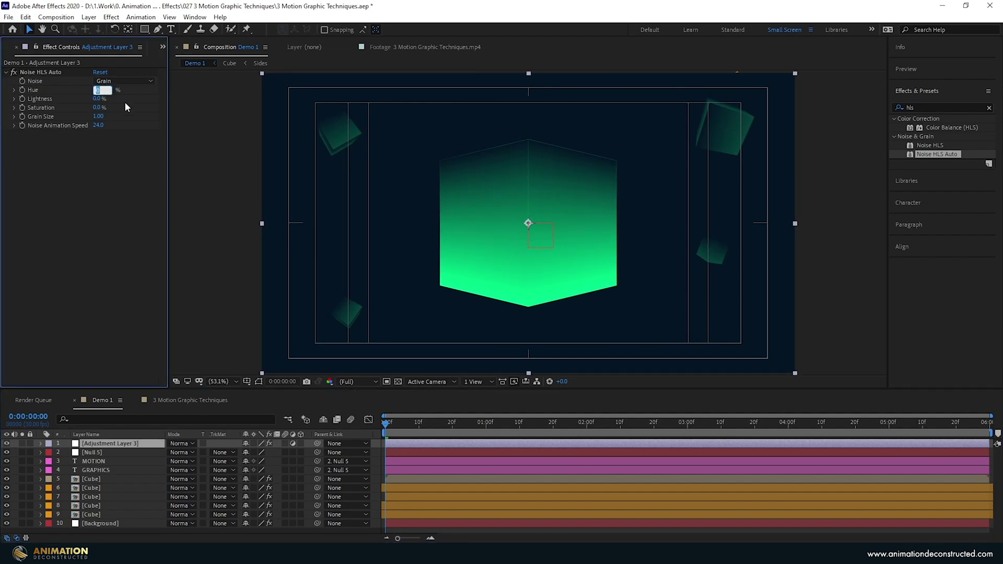
{"action": "left_click", "coordinate": [125, 104]}
{"action": "type", "text": "3"}
{"action": "key", "text": "Return"}
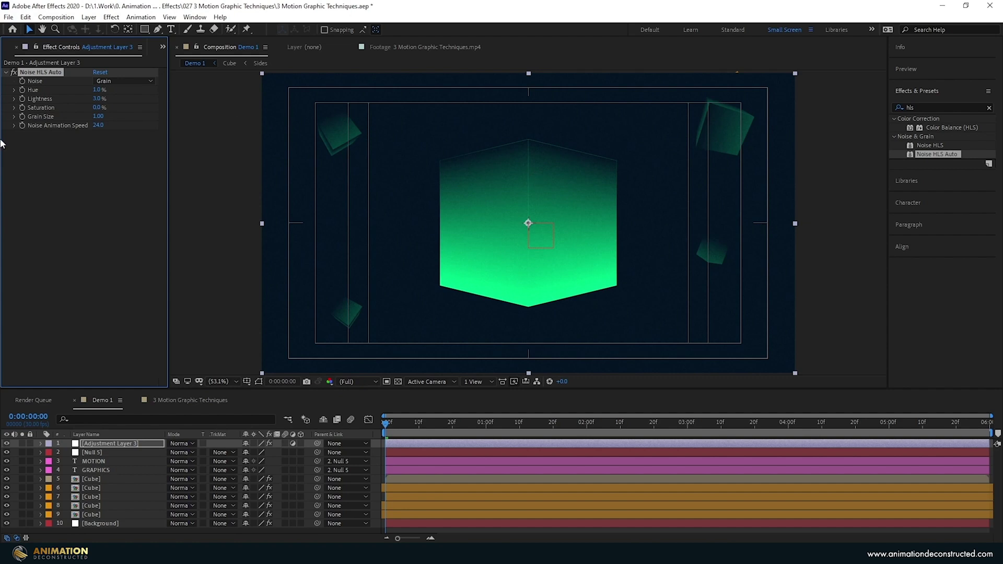
{"action": "left_click", "coordinate": [99, 116]}
{"action": "type", "text": ".5"}
{"action": "key", "text": "Return"}
{"action": "left_click", "coordinate": [96, 126]}
{"action": "key", "text": "space"}
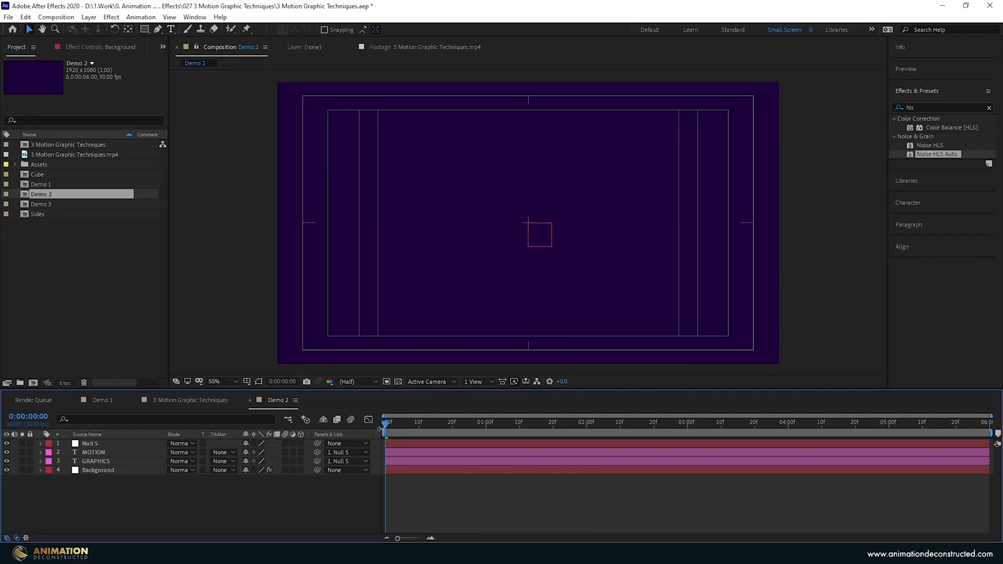
- Duplicate the Cube composition with Ctrl+D and rename the copy 'Graph'
{"action": "left_click_drag", "start_coordinate": [386, 423], "coordinate": [283, 444]}
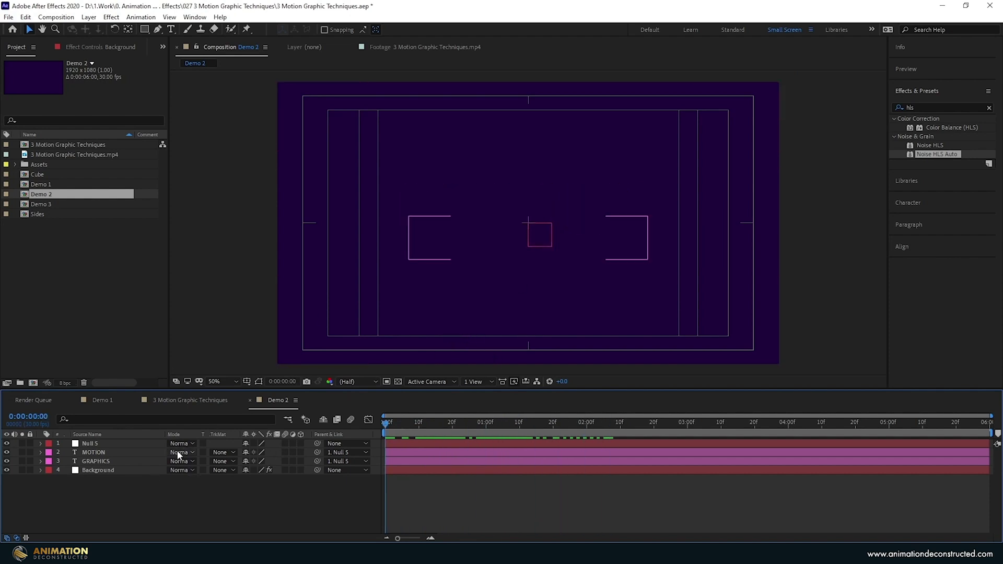
{"action": "left_click", "coordinate": [38, 175]}
{"action": "key", "text": "ctrl+d"}
{"action": "key", "text": "Return"}
{"action": "type", "text": "Graph"}
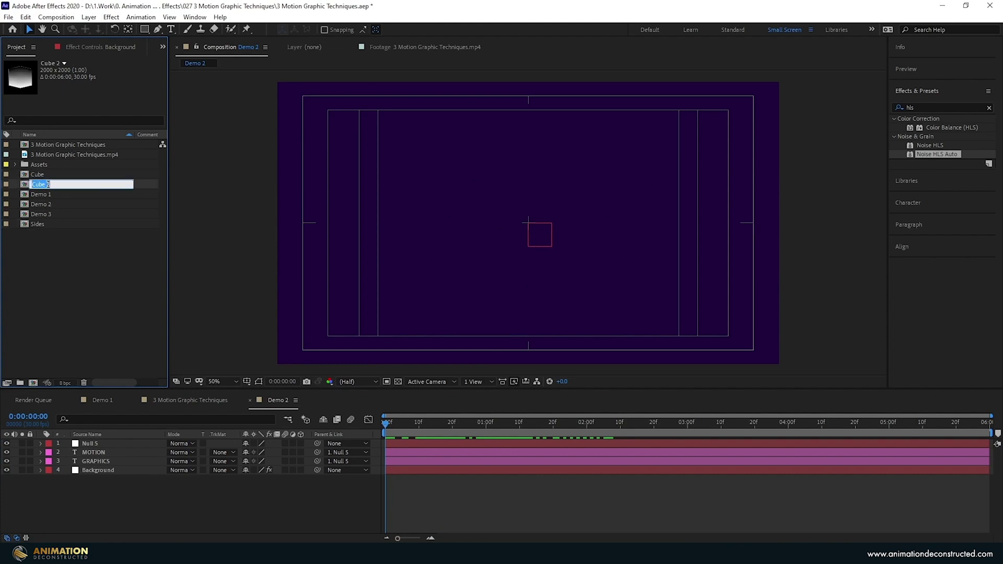
{"action": "key", "text": "Return"}
- Open the Graph composition and set the Cube_Controller layer's scale to 35%
{"action": "double_click", "coordinate": [47, 216]}
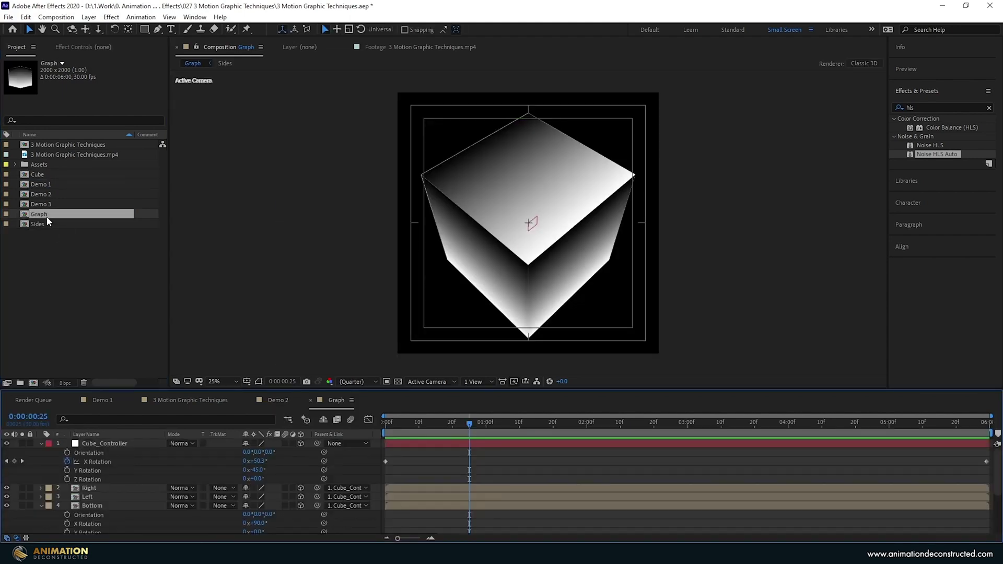
{"action": "key", "text": "Home"}
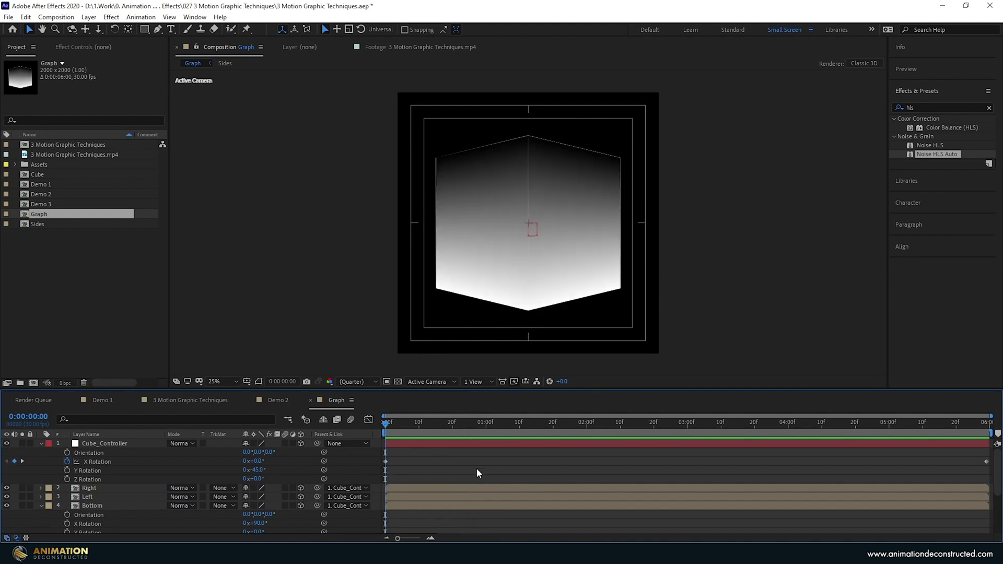
{"action": "left_click", "coordinate": [41, 444]}
{"action": "left_click", "coordinate": [41, 469]}
{"action": "left_click", "coordinate": [46, 488]}
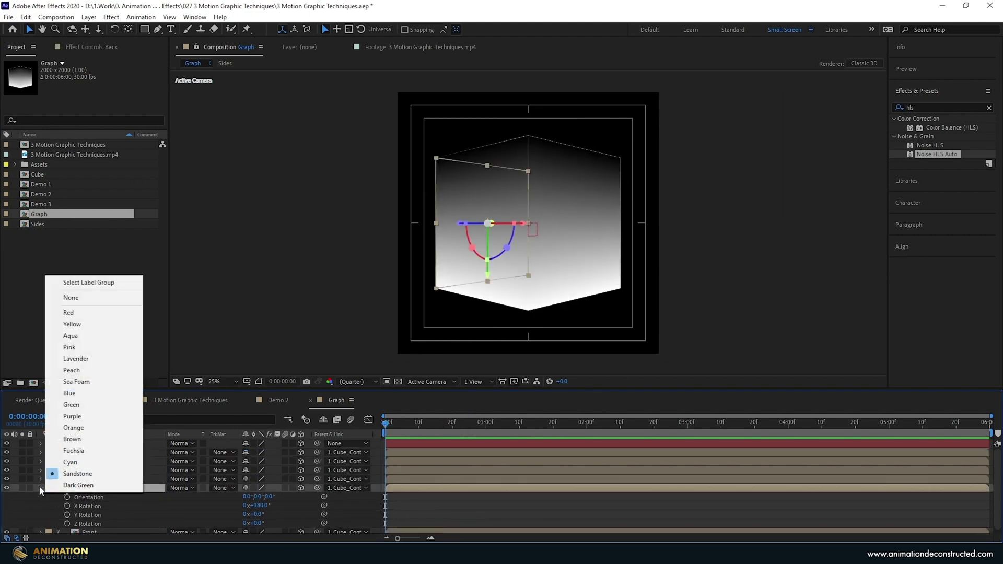
{"action": "left_click", "coordinate": [41, 488]}
{"action": "left_click", "coordinate": [104, 443]}
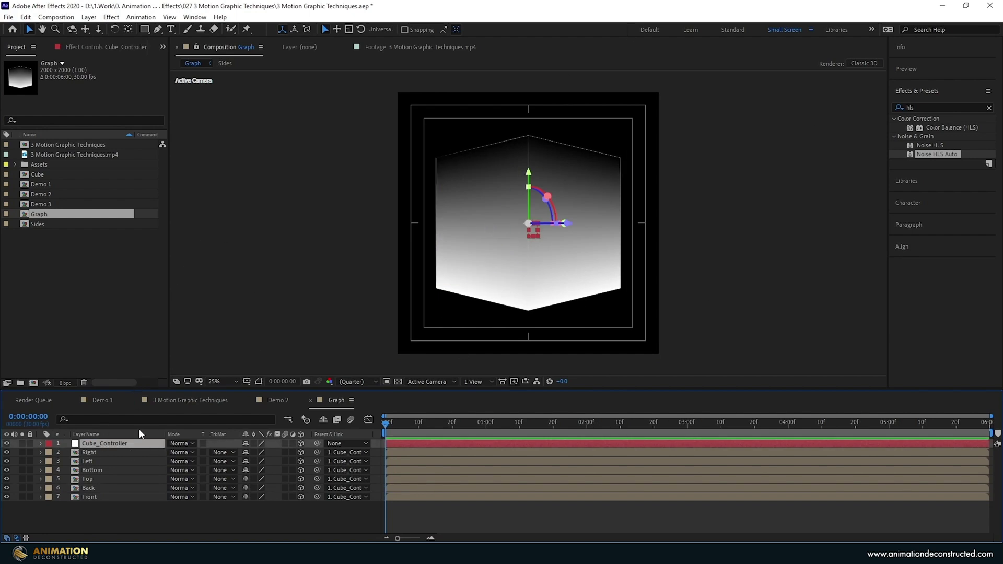
{"action": "key", "text": "s"}
{"action": "left_click", "coordinate": [261, 452]}
{"action": "type", "text": "35"}
{"action": "key", "text": "Return"}
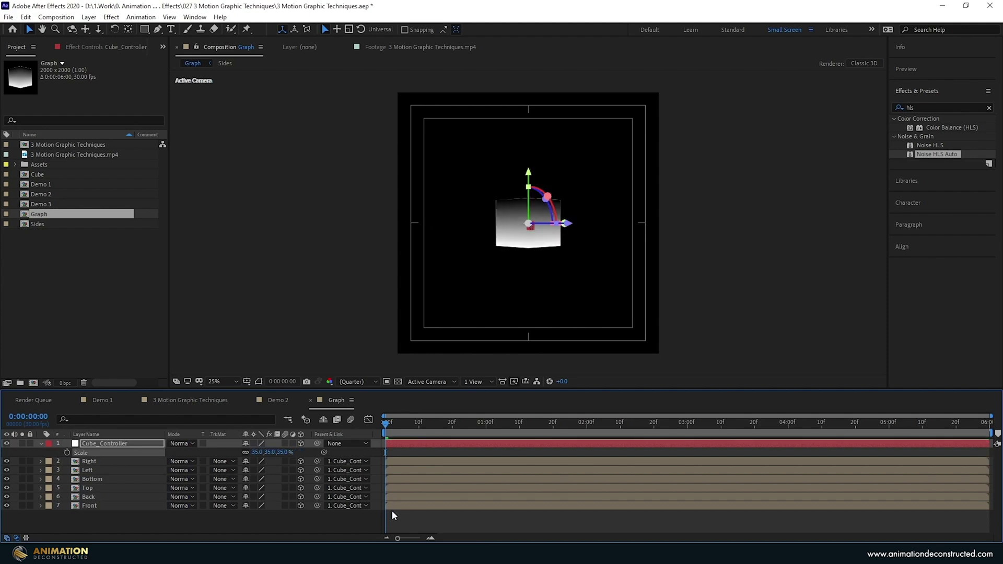
- Unlink the scale axes and stretch the cube vertically to 35, 173, 35%
{"action": "left_click_drag", "start_coordinate": [388, 427], "coordinate": [408, 423]}
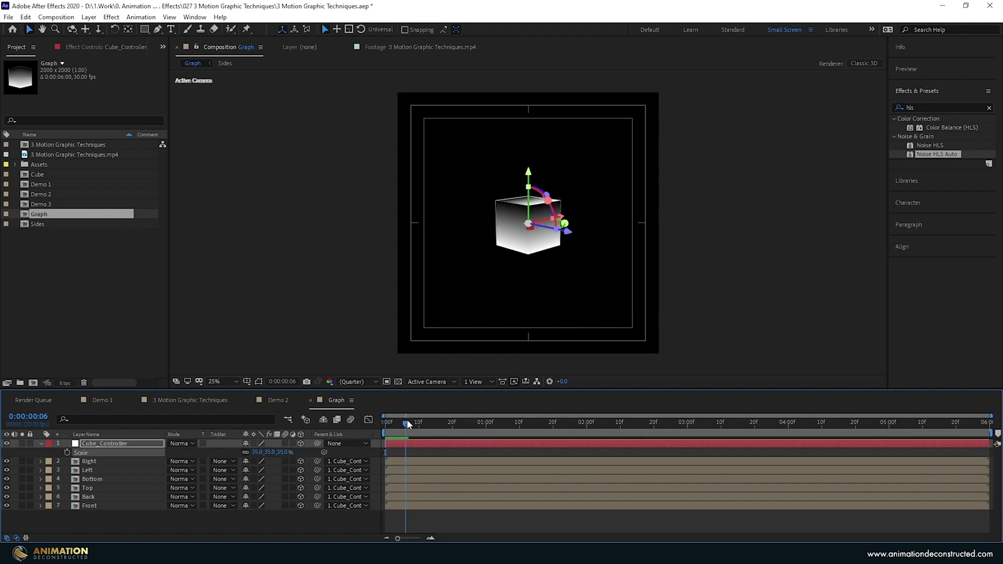
{"action": "left_click", "coordinate": [245, 452]}
{"action": "left_click_drag", "start_coordinate": [265, 453], "coordinate": [324, 442]}
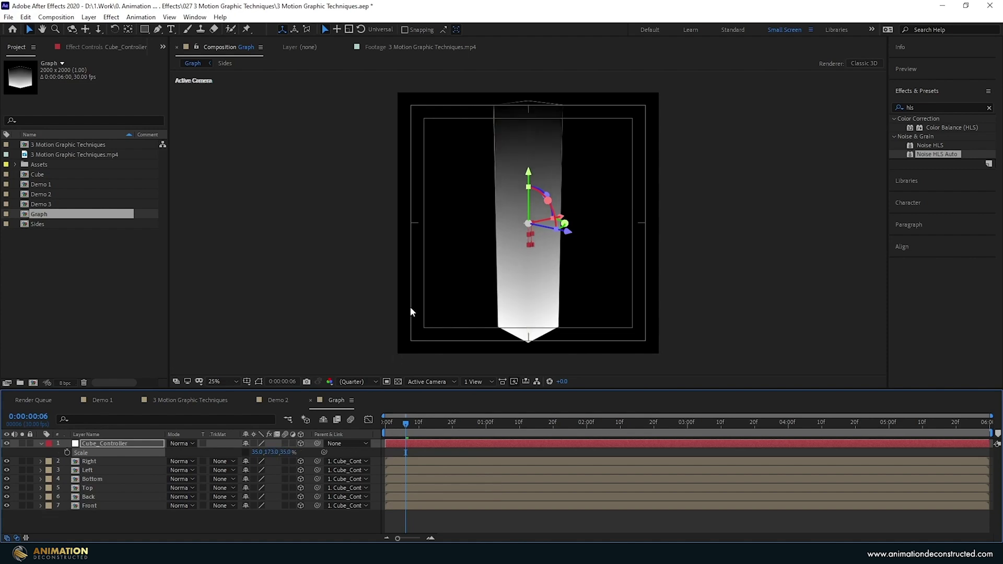
{"action": "right_click", "coordinate": [97, 520]}
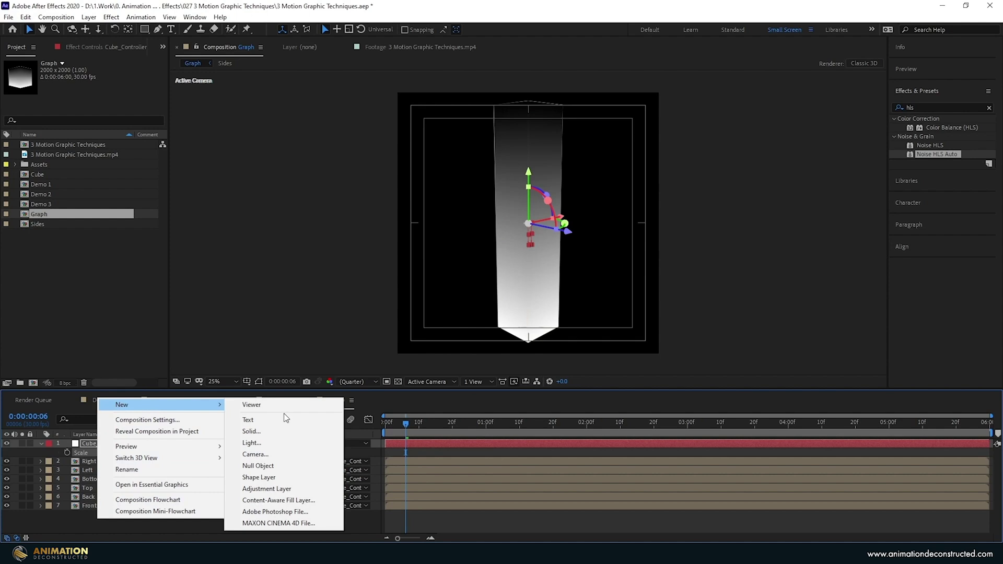
{"action": "left_click", "coordinate": [484, 120]}
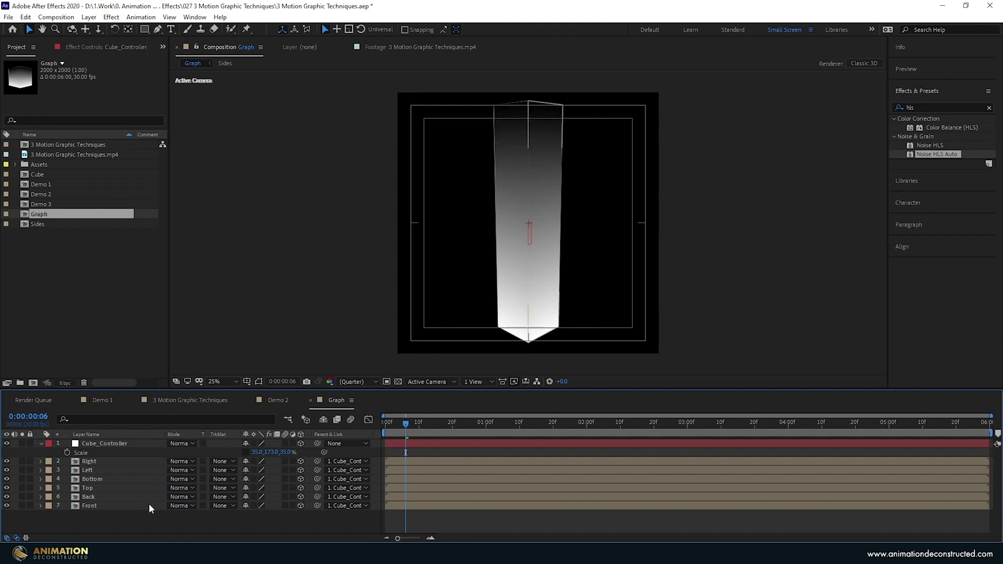
- Add a new camera to the Graph composition using the 200mm lens preset
{"action": "right_click", "coordinate": [129, 519]}
{"action": "mouse_move", "coordinate": [170, 405]}
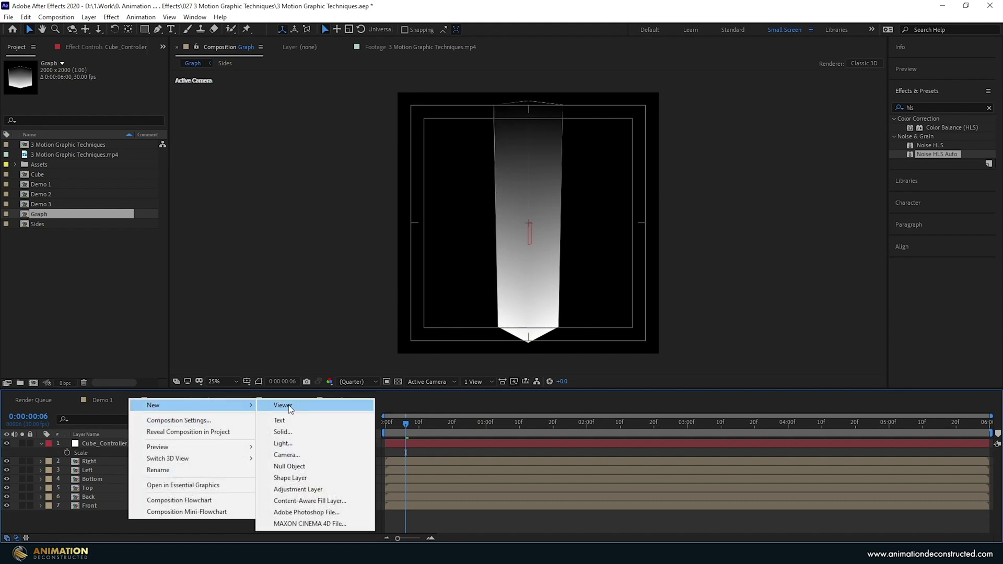
{"action": "left_click", "coordinate": [285, 455]}
{"action": "left_click", "coordinate": [865, 252]}
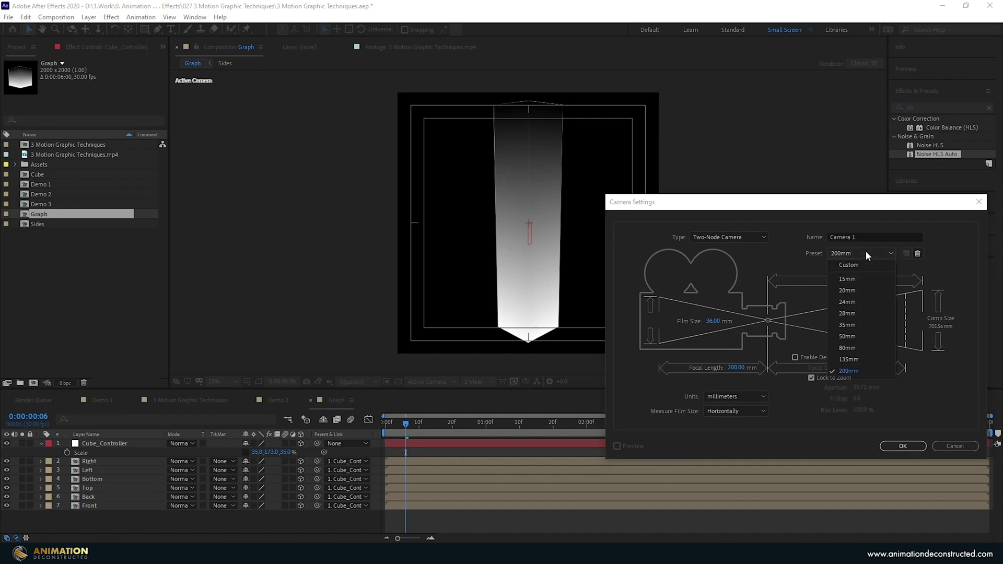
{"action": "left_click", "coordinate": [862, 370]}
{"action": "left_click_drag", "start_coordinate": [802, 205], "coordinate": [691, 187]}
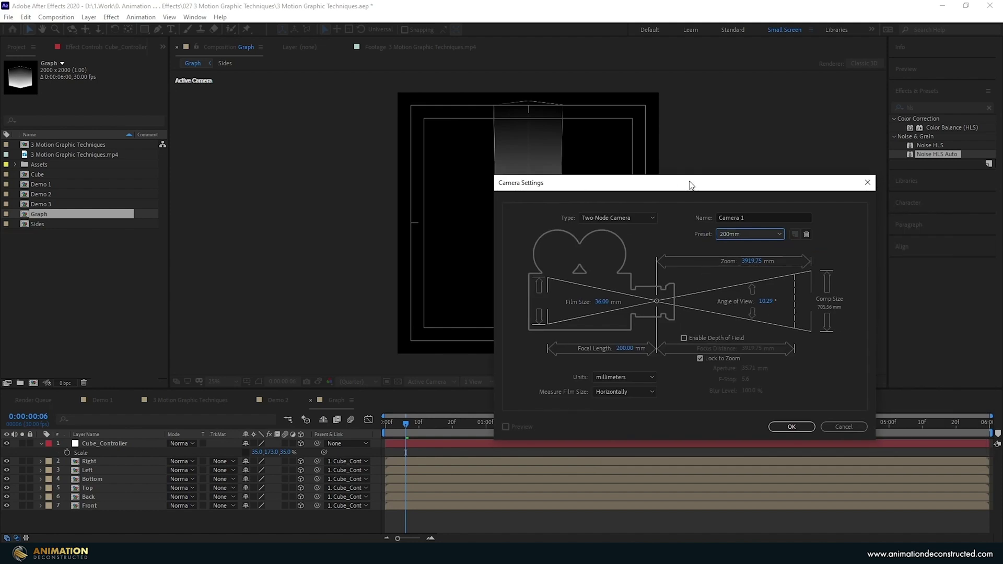
{"action": "left_click", "coordinate": [788, 424]}
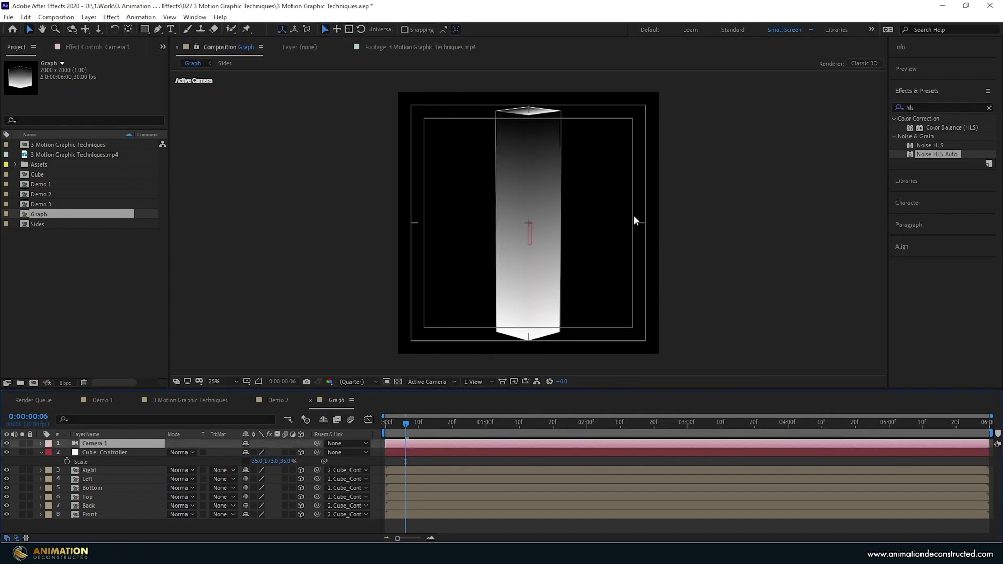
- Hide the safe guides and delete Cube_Controller's X Rotation keyframes
{"action": "left_click", "coordinate": [246, 381]}
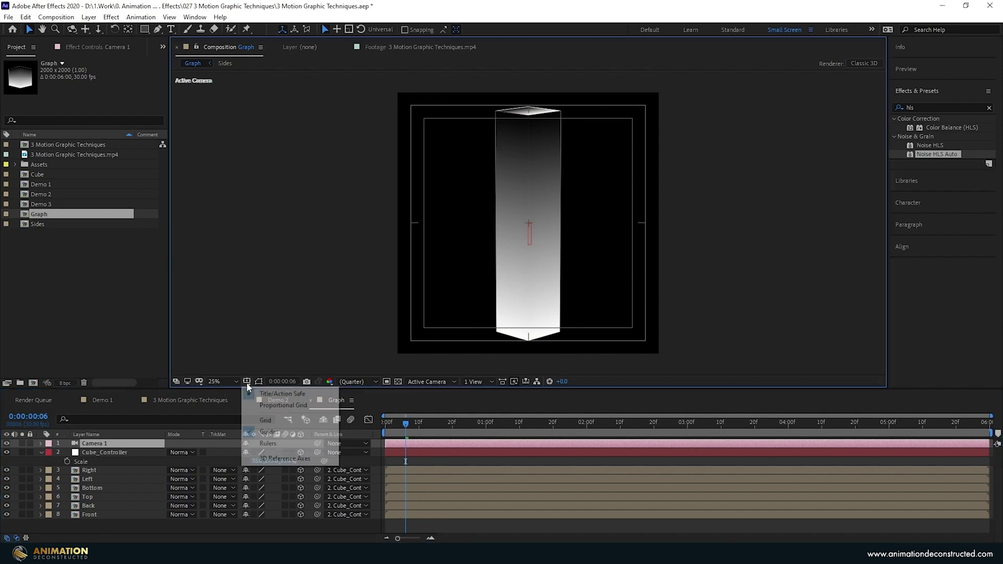
{"action": "left_click", "coordinate": [279, 394]}
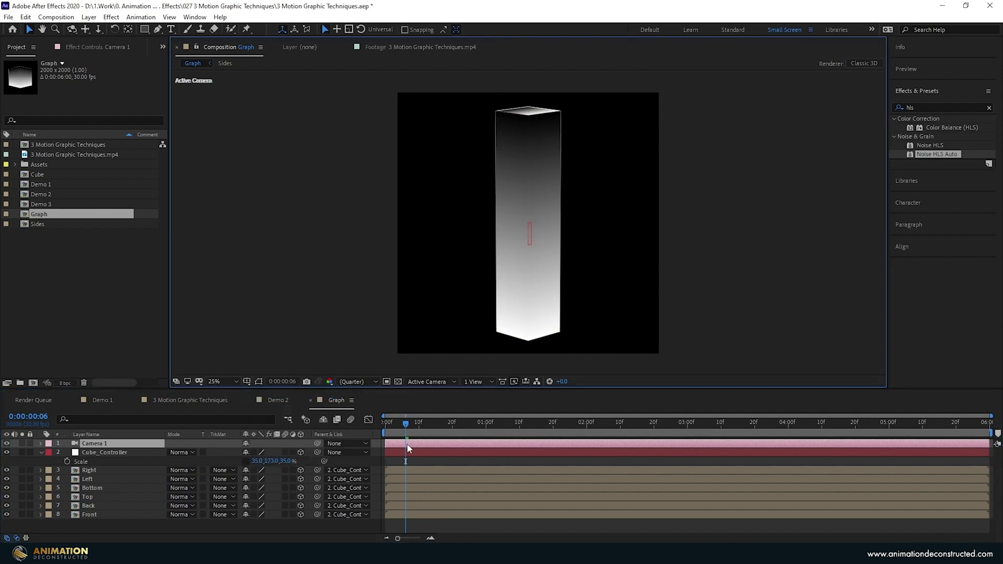
{"action": "left_click", "coordinate": [120, 453]}
{"action": "key", "text": "r"}
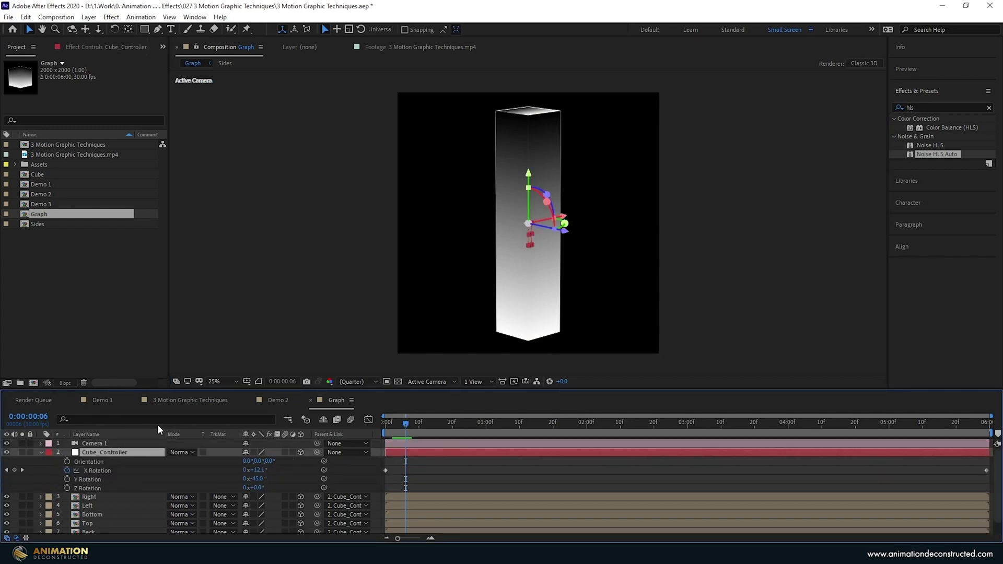
{"action": "left_click", "coordinate": [105, 471]}
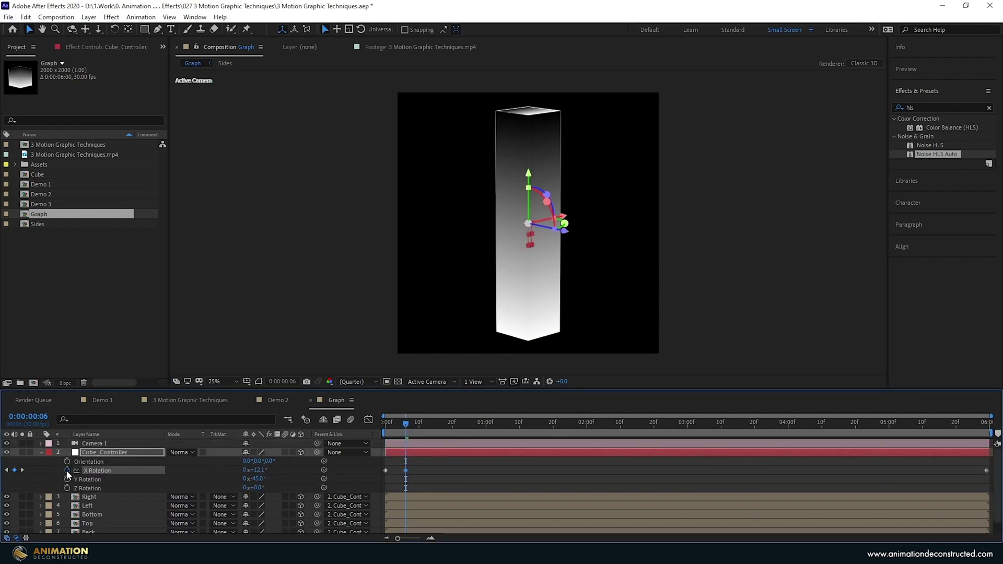
{"action": "key", "text": "Delete"}
{"action": "left_click_drag", "start_coordinate": [415, 424], "coordinate": [364, 419]}
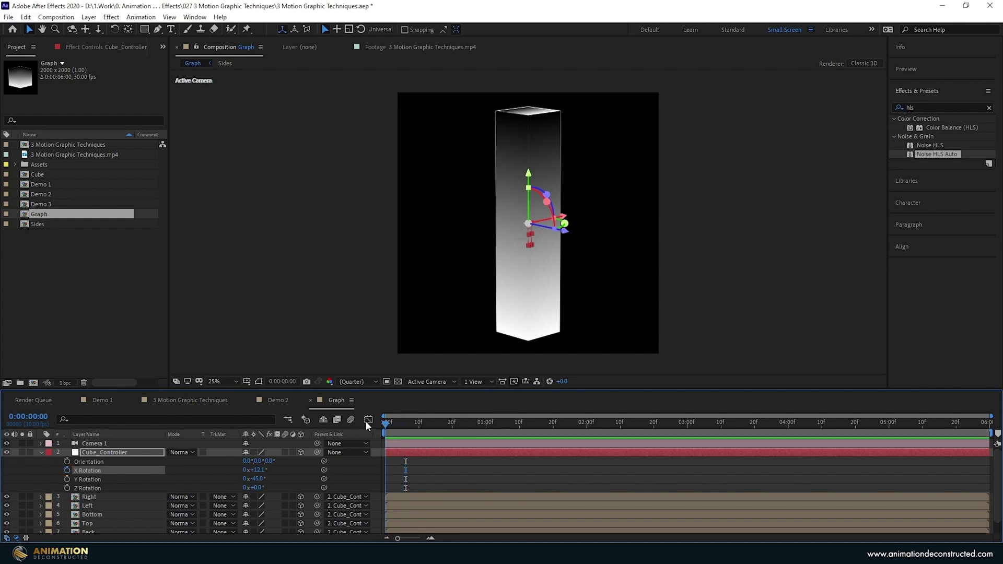
- Add Graph to Demo 2 as a layer at 46% scale and lower it below the text
{"action": "left_click", "coordinate": [310, 400]}
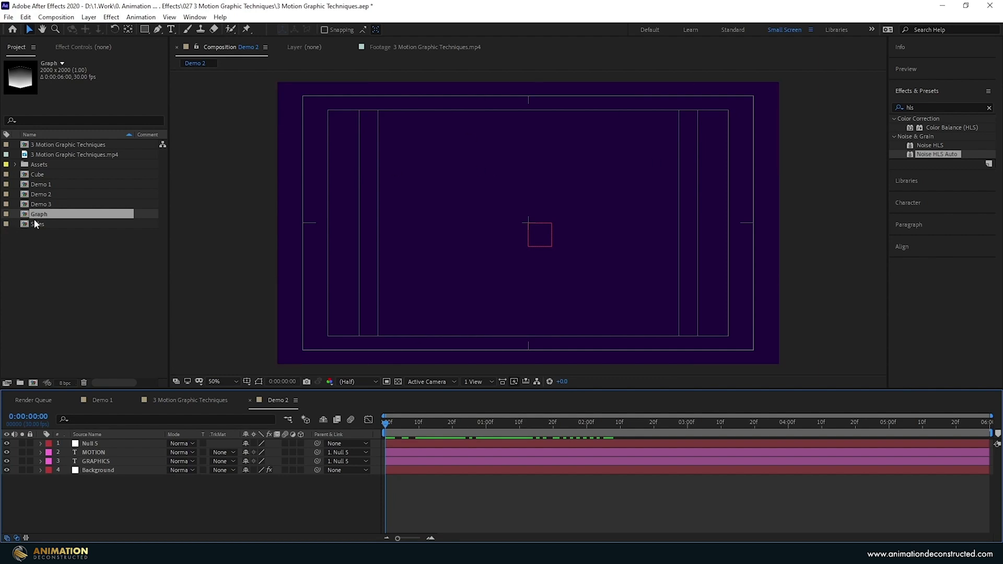
{"action": "left_click_drag", "start_coordinate": [46, 219], "coordinate": [139, 467]}
{"action": "key", "text": "s"}
{"action": "left_click", "coordinate": [258, 478]}
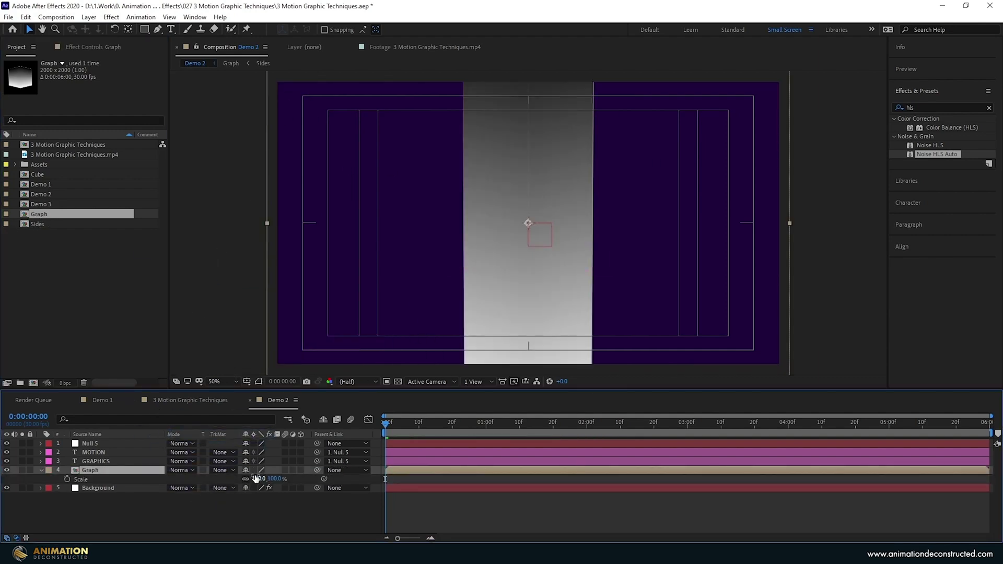
{"action": "type", "text": "46"}
{"action": "key", "text": "Return"}
{"action": "left_click_drag", "start_coordinate": [543, 193], "coordinate": [541, 289]}
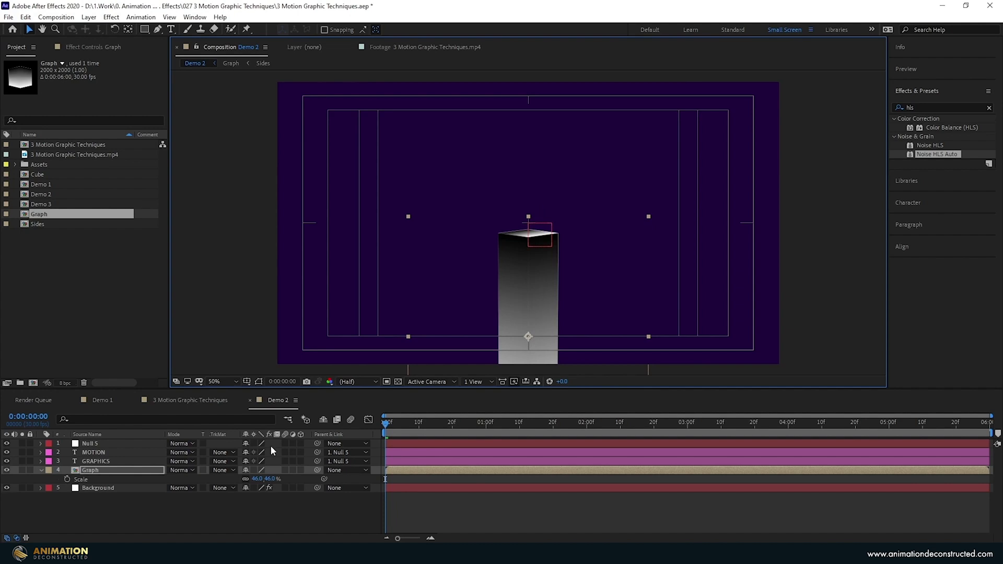
- Keyframe the column's Position at 0s, raised at 1s, and back to start height at 2s
{"action": "key", "text": "p"}
{"action": "left_click", "coordinate": [67, 479]}
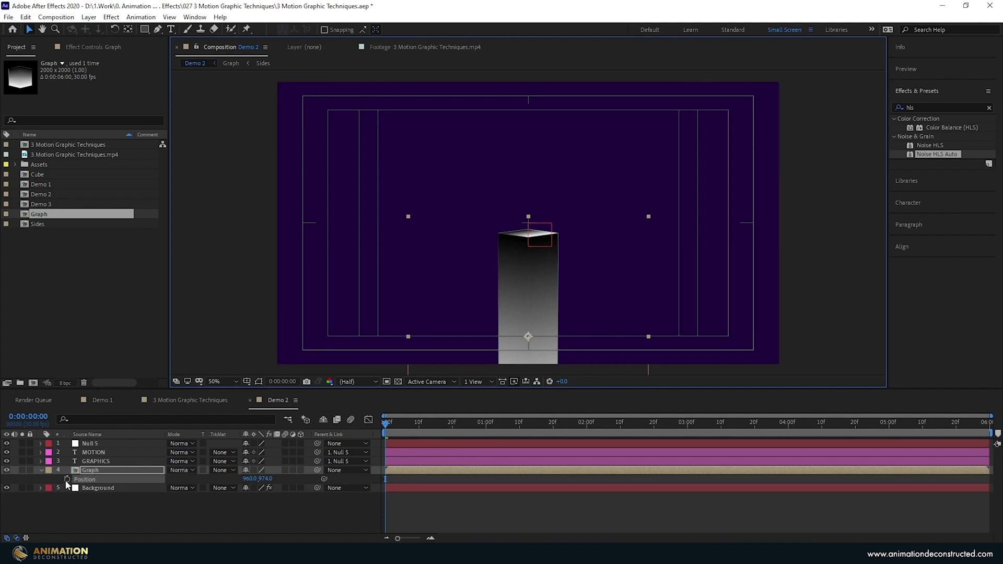
{"action": "left_click", "coordinate": [486, 424]}
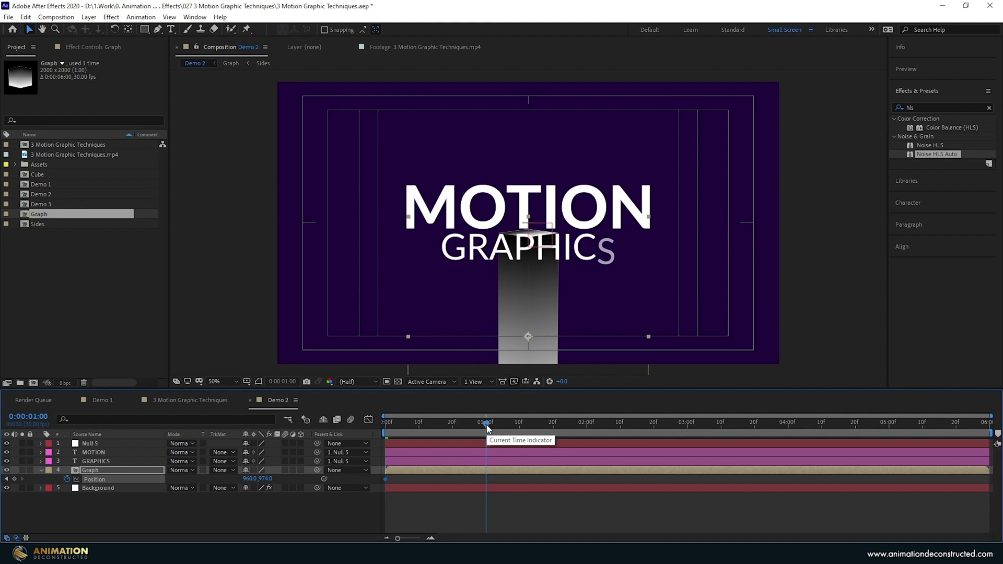
{"action": "left_click_drag", "start_coordinate": [544, 309], "coordinate": [545, 291]}
{"action": "left_click", "coordinate": [587, 424]}
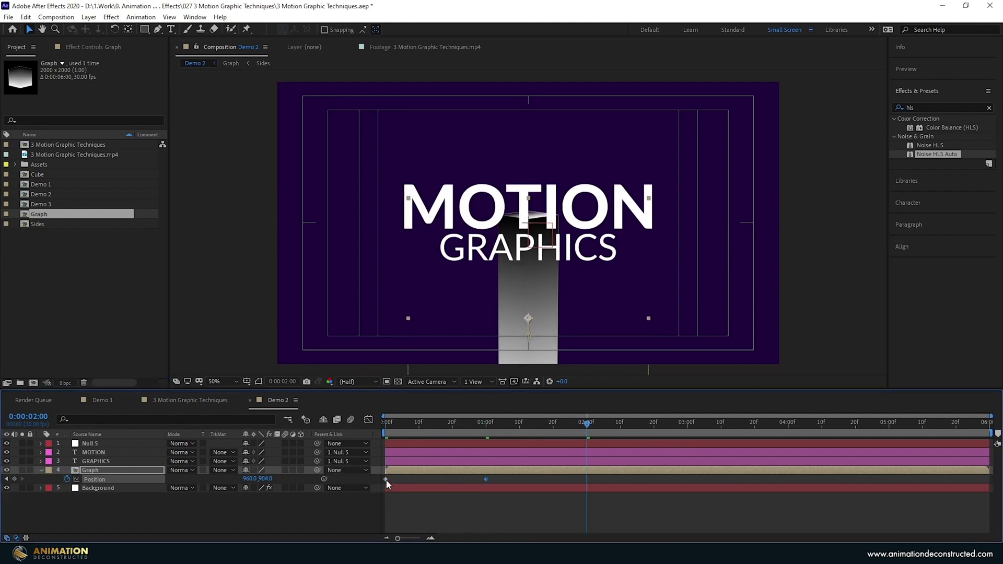
{"action": "key", "text": "ctrl+v"}
{"action": "left_click_drag", "start_coordinate": [600, 480], "coordinate": [384, 482]}
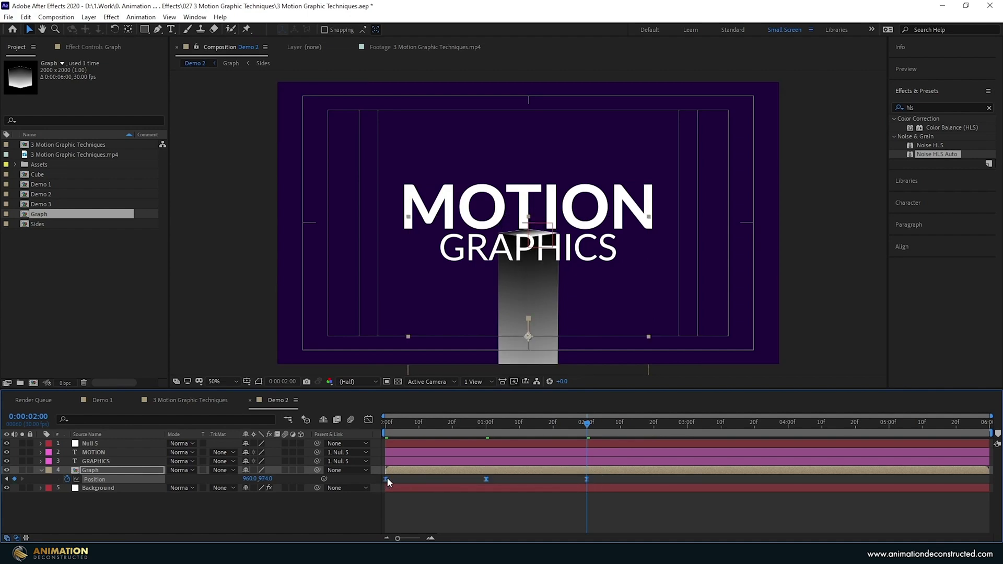
{"action": "left_click", "coordinate": [214, 477]}
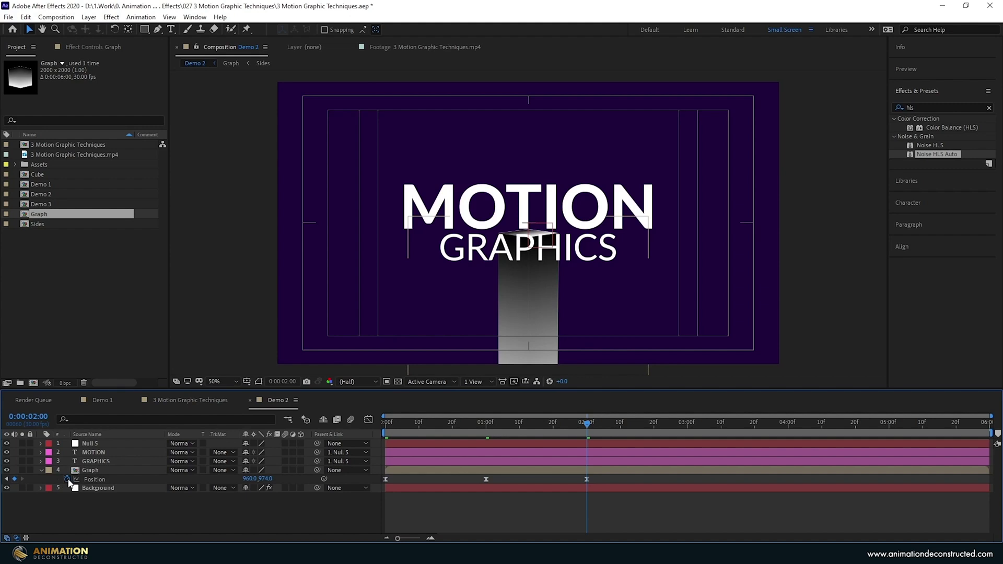
- Give the Graph layer's Position a loopOut() expression and apply the Tint effect
{"action": "left_click", "coordinate": [67, 479], "text": "alt"}
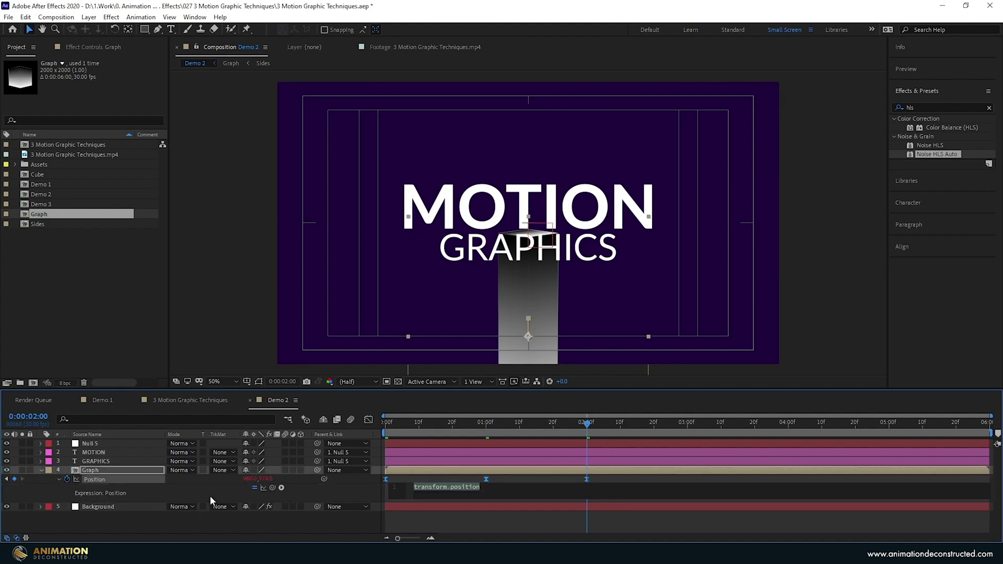
{"action": "type", "text": "loopOu"}
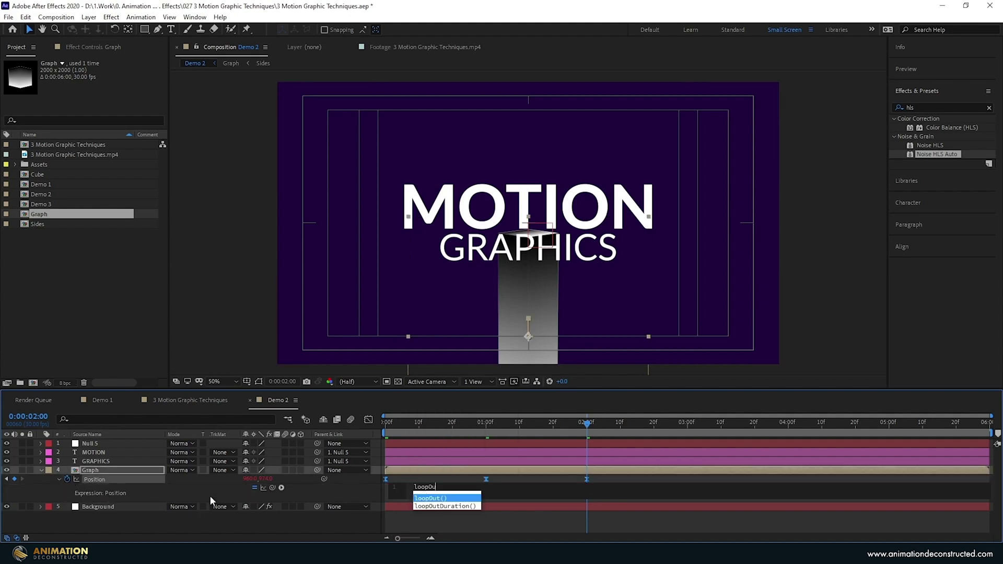
{"action": "type", "text": "t"}
{"action": "key", "text": "Return"}
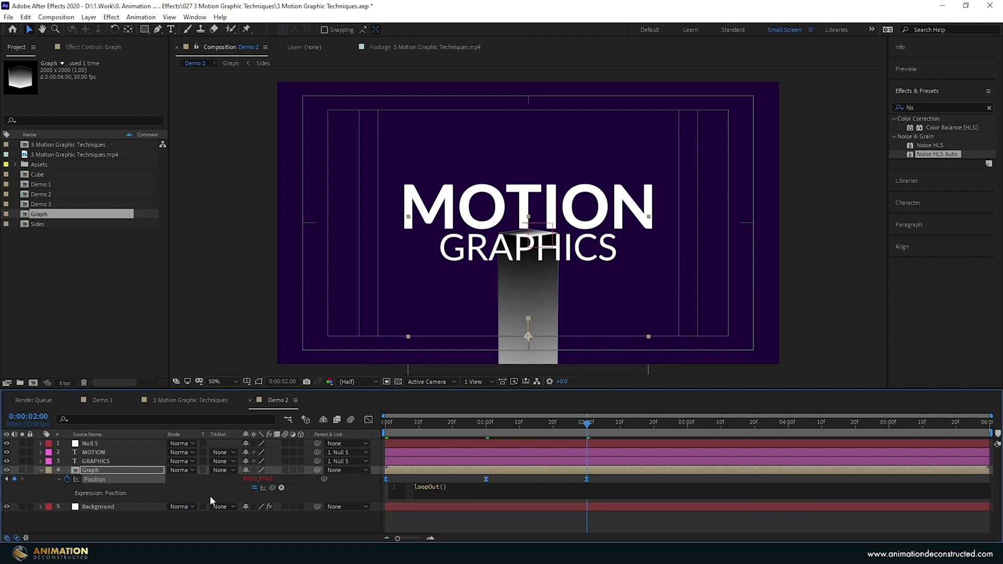
{"action": "left_click", "coordinate": [209, 496]}
{"action": "left_click_drag", "start_coordinate": [587, 424], "coordinate": [518, 425]}
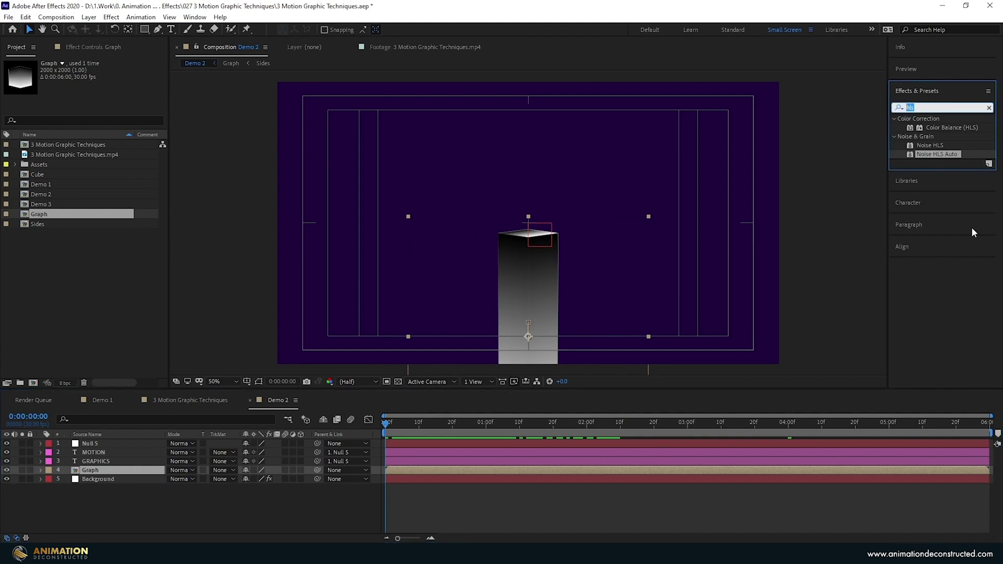
{"action": "type", "text": "tint"}
{"action": "double_click", "coordinate": [931, 154]}
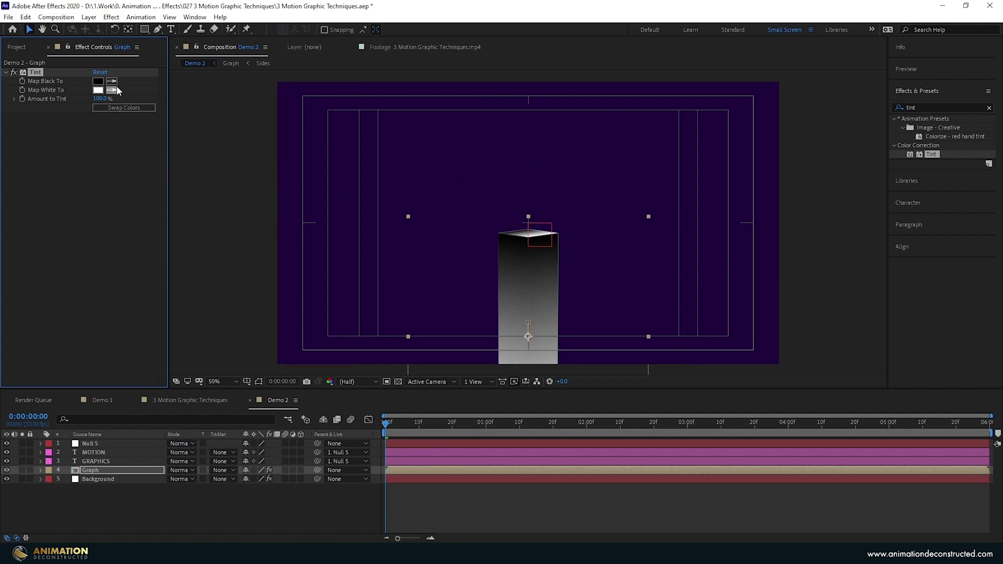
- Set Tint's Map Black To the background purple and Map White To 6F4DAF
{"action": "left_click", "coordinate": [415, 186]}
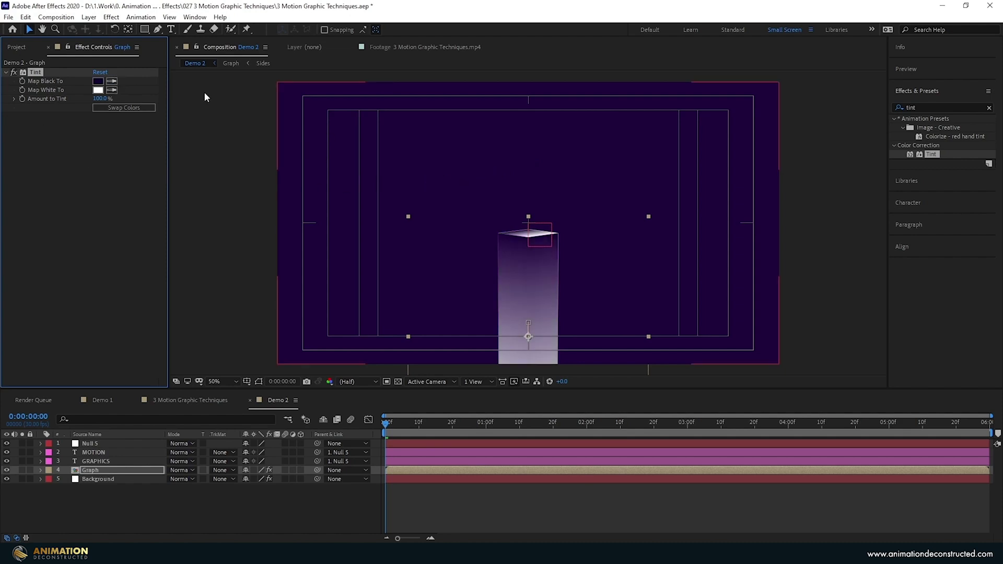
{"action": "left_click", "coordinate": [97, 90]}
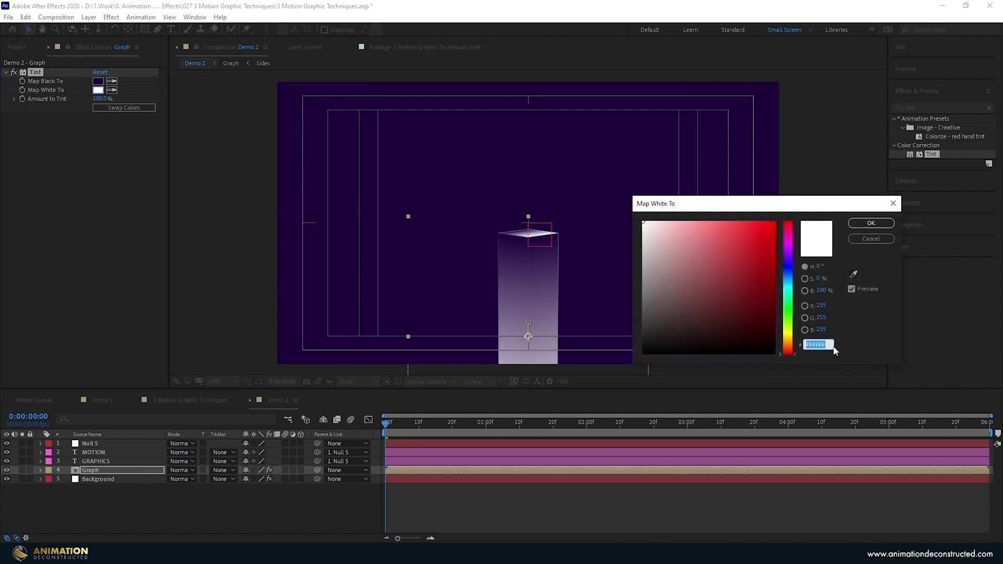
{"action": "type", "text": "6F4D"}
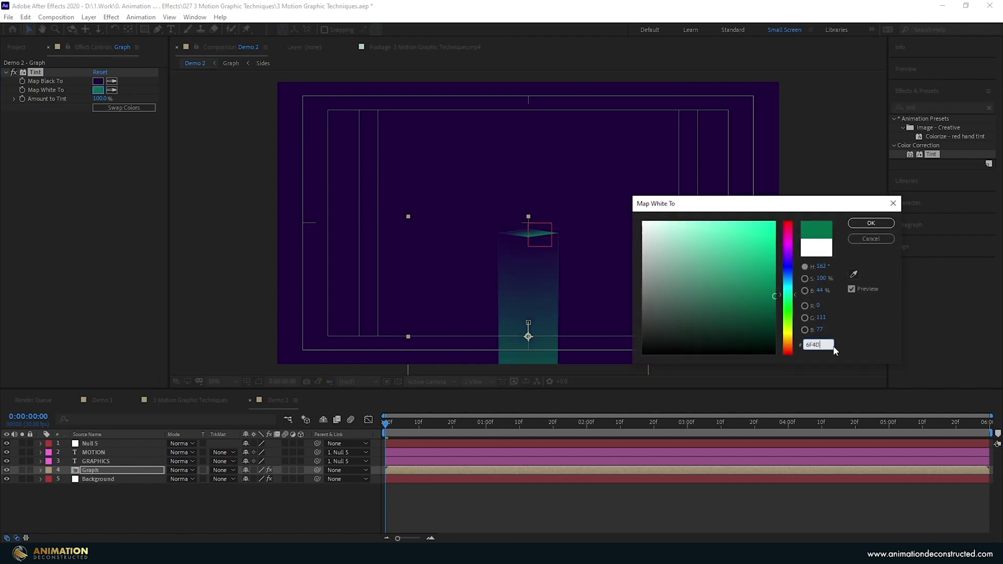
{"action": "type", "text": "AF"}
{"action": "key", "text": "Return"}
- Duplicate the Graph layer and select the copy's three Position keyframes
{"action": "left_click", "coordinate": [94, 469]}
{"action": "key", "text": "ctrl+d"}
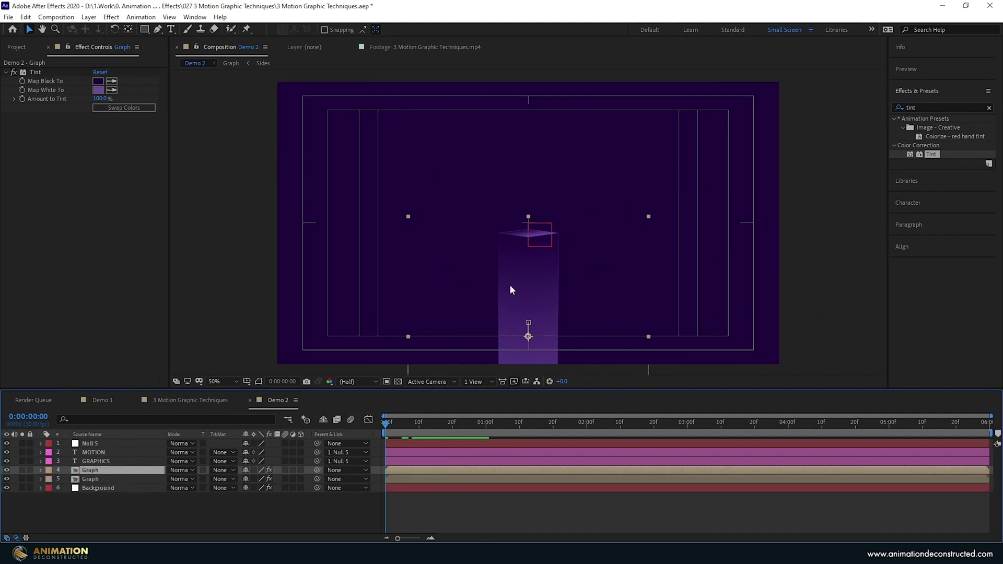
{"action": "left_click_drag", "start_coordinate": [528, 290], "coordinate": [446, 285]}
{"action": "key", "text": "ctrl+z"}
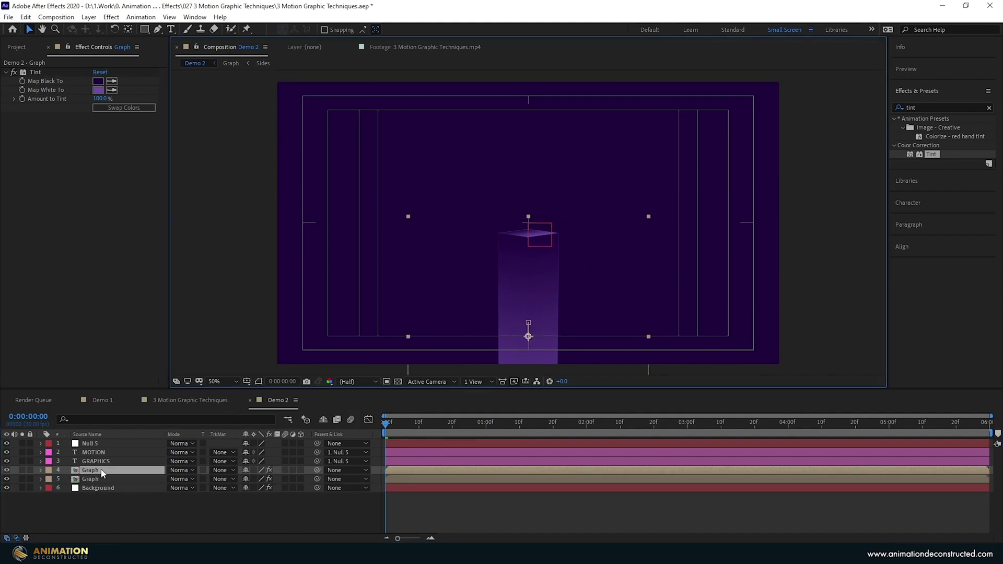
{"action": "key", "text": "u"}
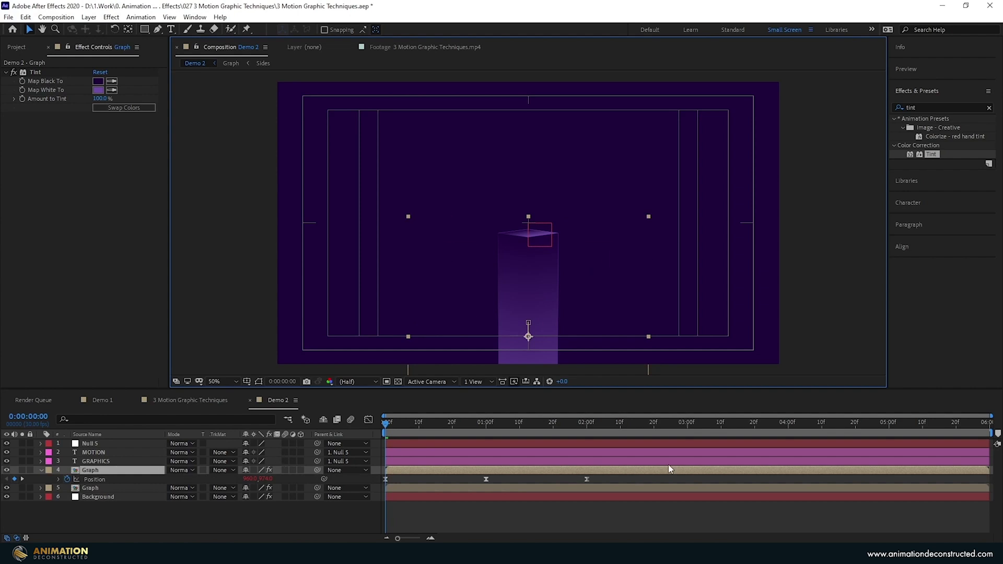
{"action": "left_click_drag", "start_coordinate": [619, 477], "coordinate": [372, 484]}
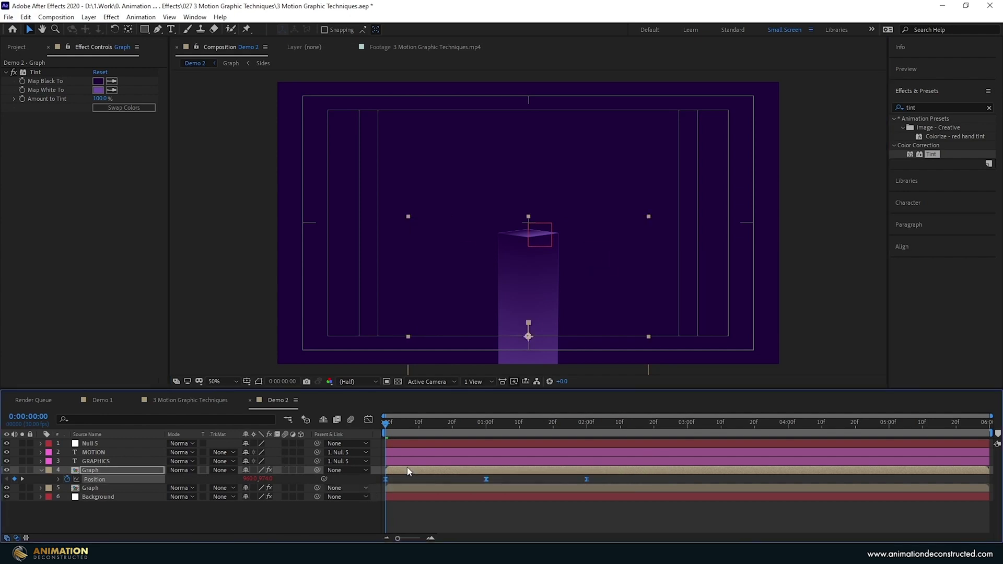
- Move the duplicate column left, scale it to 63%, and shift its keyframes earlier
{"action": "left_click_drag", "start_coordinate": [529, 327], "coordinate": [445, 328]}
{"action": "key", "text": "shift+s"}
{"action": "left_click_drag", "start_coordinate": [256, 488], "coordinate": [266, 488]}
{"action": "left_click_drag", "start_coordinate": [608, 477], "coordinate": [372, 485]}
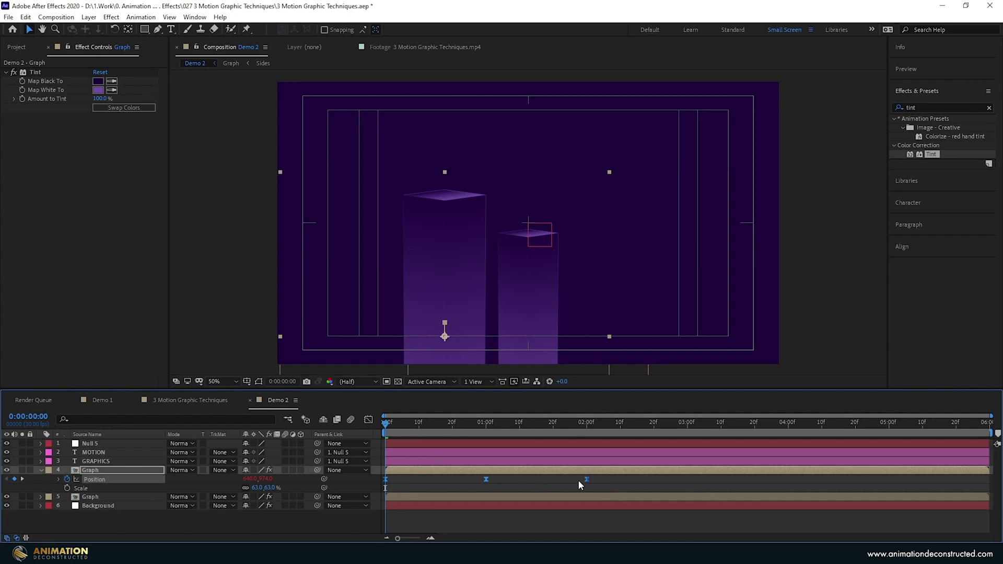
{"action": "left_click_drag", "start_coordinate": [586, 480], "coordinate": [529, 479]}
{"action": "left_click_drag", "start_coordinate": [389, 424], "coordinate": [368, 419]}
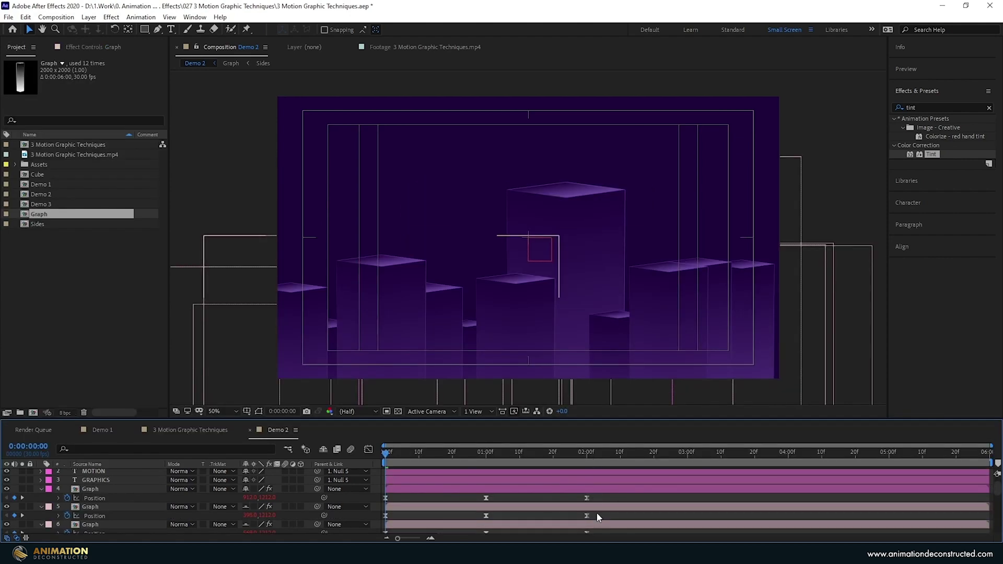
- Offset the next column's Position keyframes in the timeline to stagger its timing
{"action": "left_click_drag", "start_coordinate": [599, 517], "coordinate": [381, 529]}
{"action": "left_click_drag", "start_coordinate": [589, 519], "coordinate": [541, 518]}
{"action": "scroll", "coordinate": [596, 490], "scroll_direction": "down", "scroll_amount": 2}
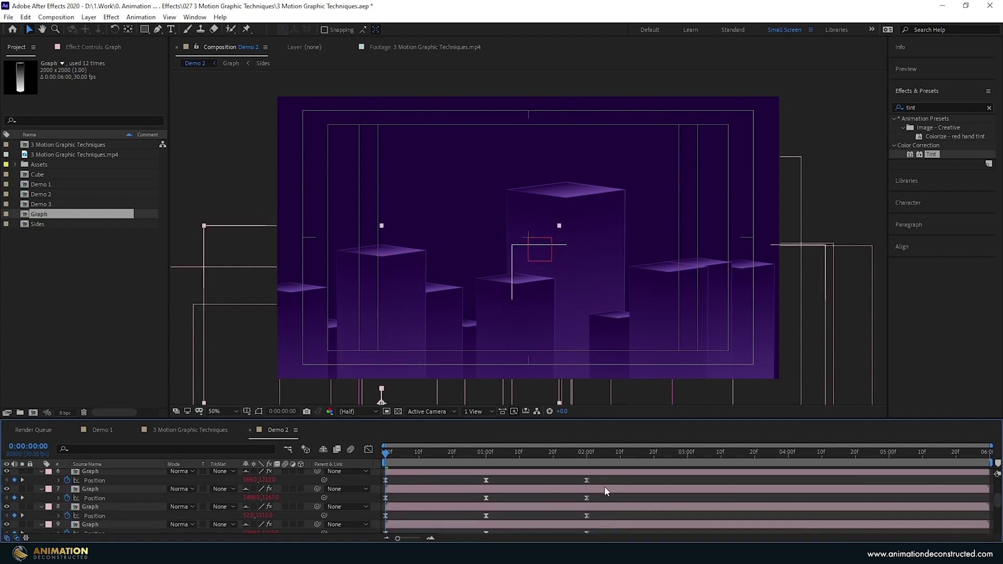
{"action": "scroll", "coordinate": [606, 491], "scroll_direction": "up", "scroll_amount": 1}
{"action": "left_click_drag", "start_coordinate": [381, 503], "coordinate": [514, 509]}
- Preview the Demo 2 column animation, briefly switching to Demo 1 and back
{"action": "left_click", "coordinate": [504, 394]}
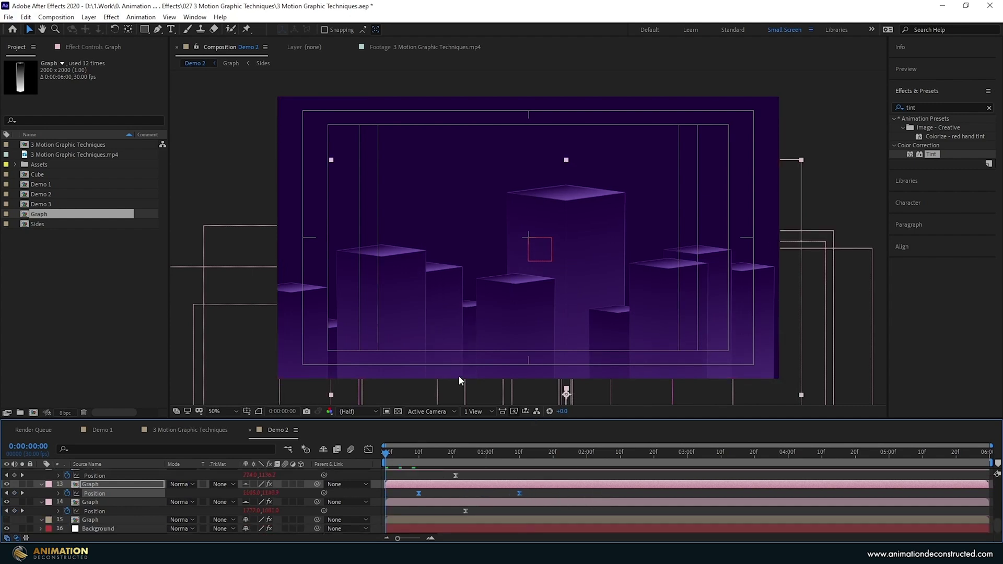
{"action": "key", "text": "space"}
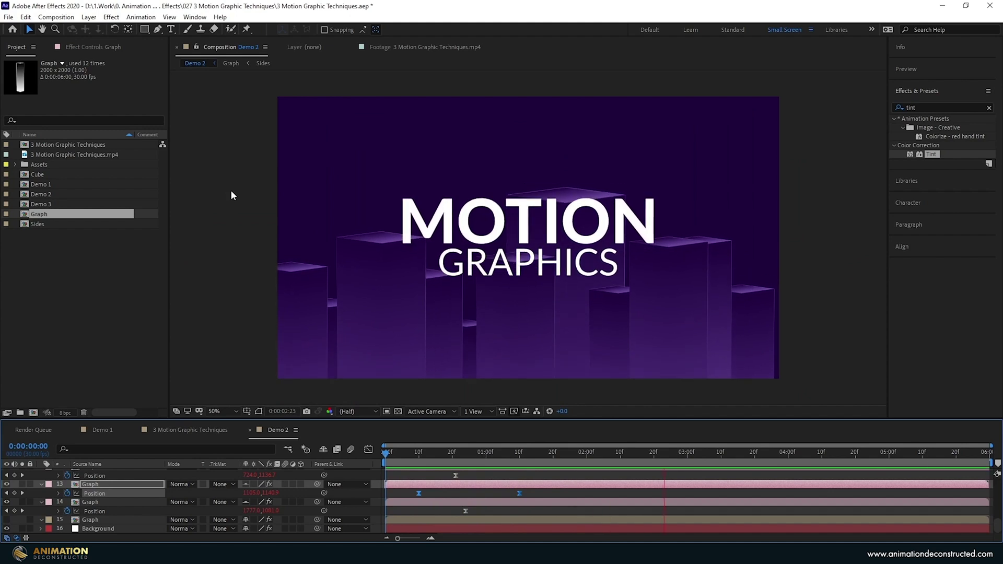
{"action": "key", "text": "ctrl+a"}
{"action": "scroll", "coordinate": [142, 494], "scroll_direction": "up", "scroll_amount": 5}
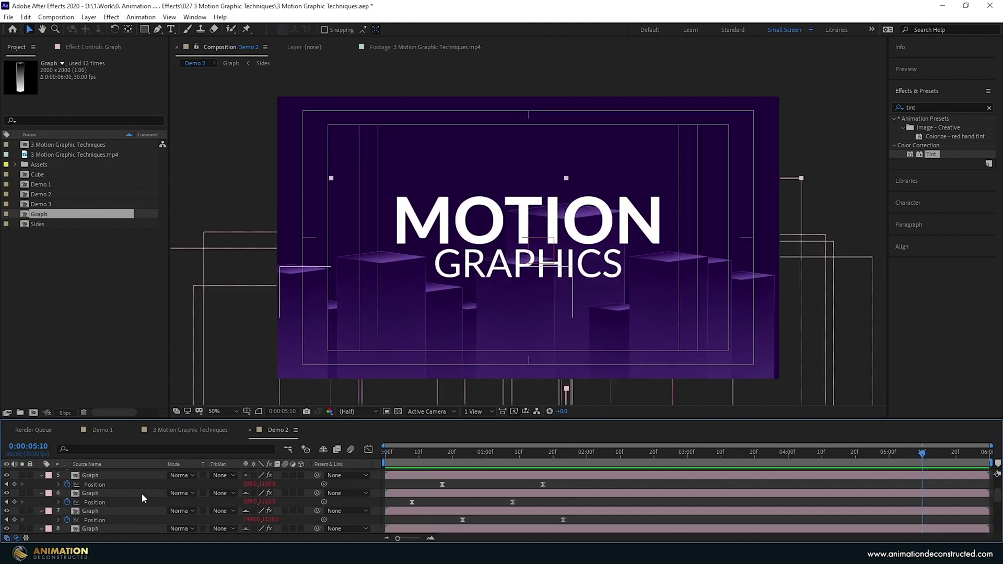
{"action": "left_click", "coordinate": [102, 429]}
{"action": "left_click", "coordinate": [278, 430]}
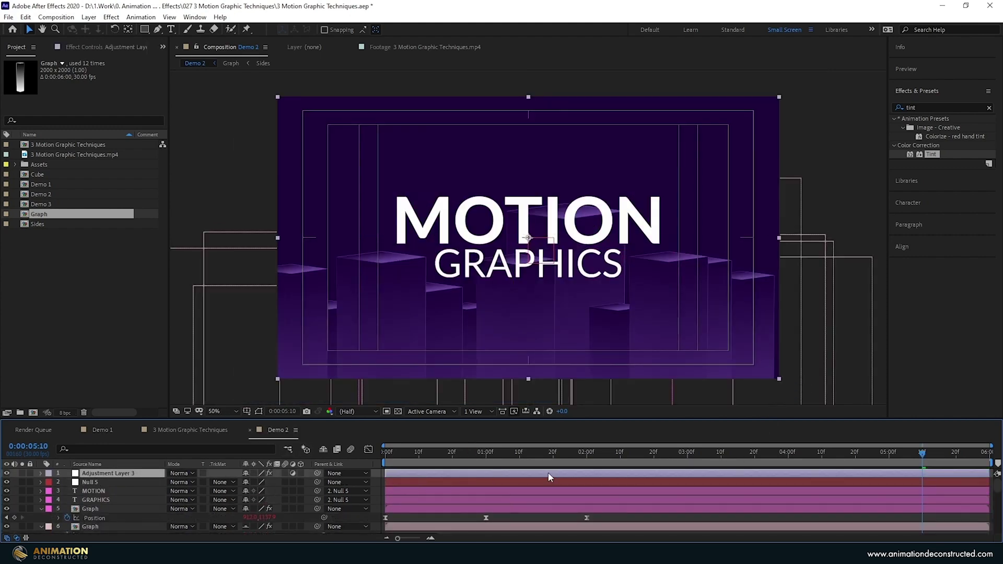
{"action": "key", "text": "space"}
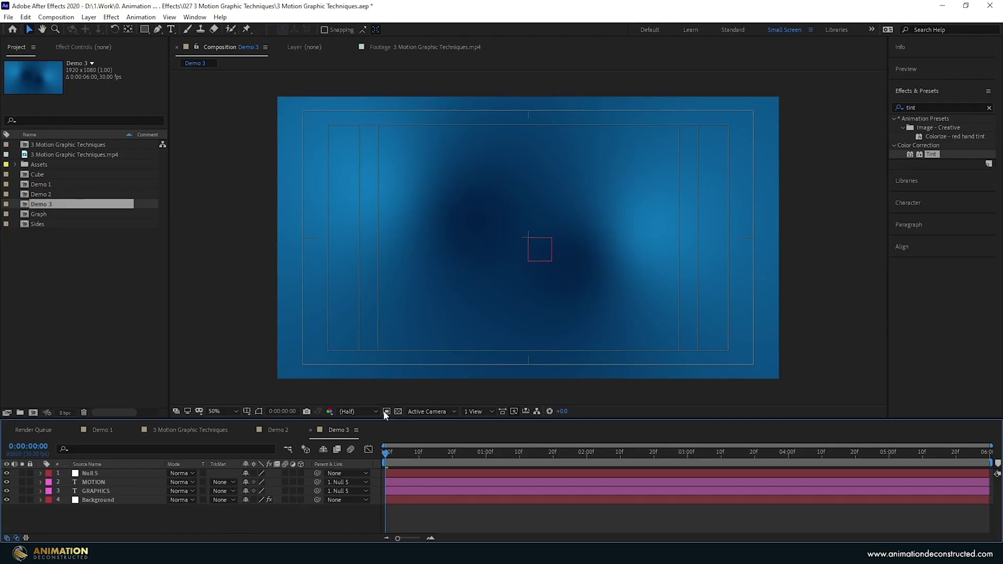
- Test moving a Background 4-Color Gradient point, undo it, and scrub the reference comp
{"action": "left_click", "coordinate": [102, 499]}
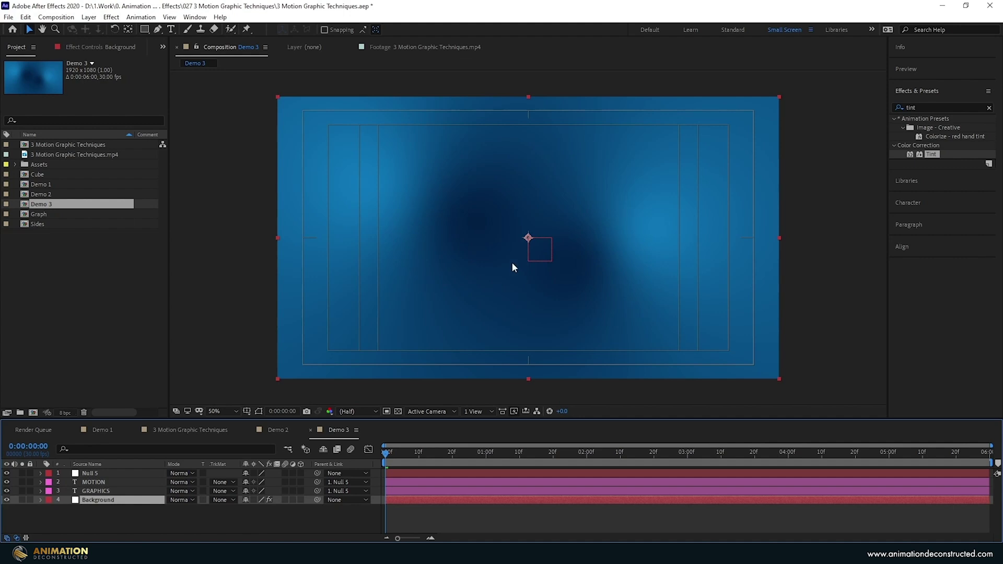
{"action": "left_click", "coordinate": [80, 47]}
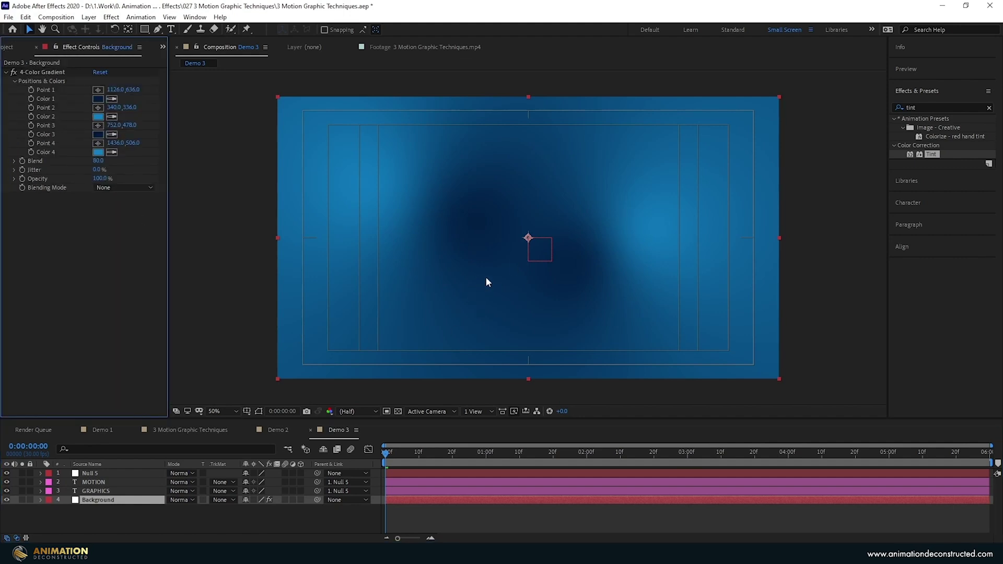
{"action": "left_click", "coordinate": [82, 73]}
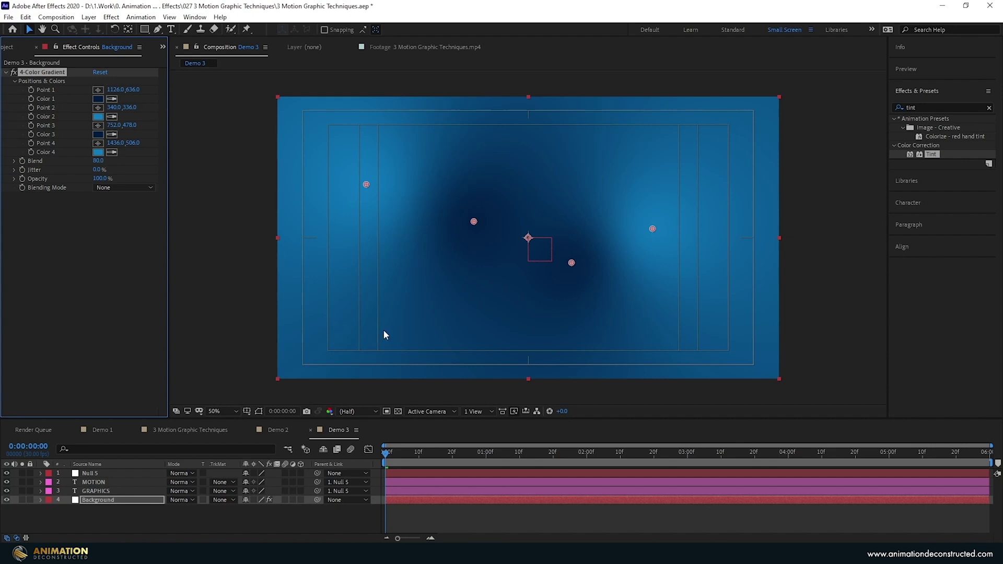
{"action": "left_click_drag", "start_coordinate": [474, 221], "coordinate": [447, 182]}
{"action": "key", "text": "ctrl+z"}
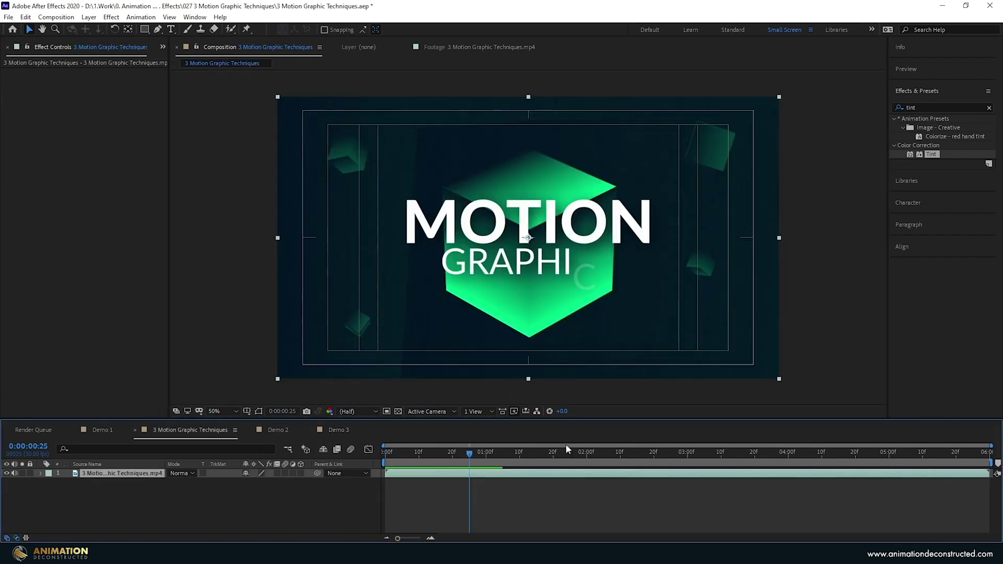
{"action": "mouse_move", "coordinate": [566, 450]}
{"action": "left_mouse_down"}
{"action": "mouse_move", "coordinate": [721, 452]}
{"action": "mouse_move", "coordinate": [532, 454]}
{"action": "mouse_move", "coordinate": [560, 446]}
{"action": "left_mouse_up"}
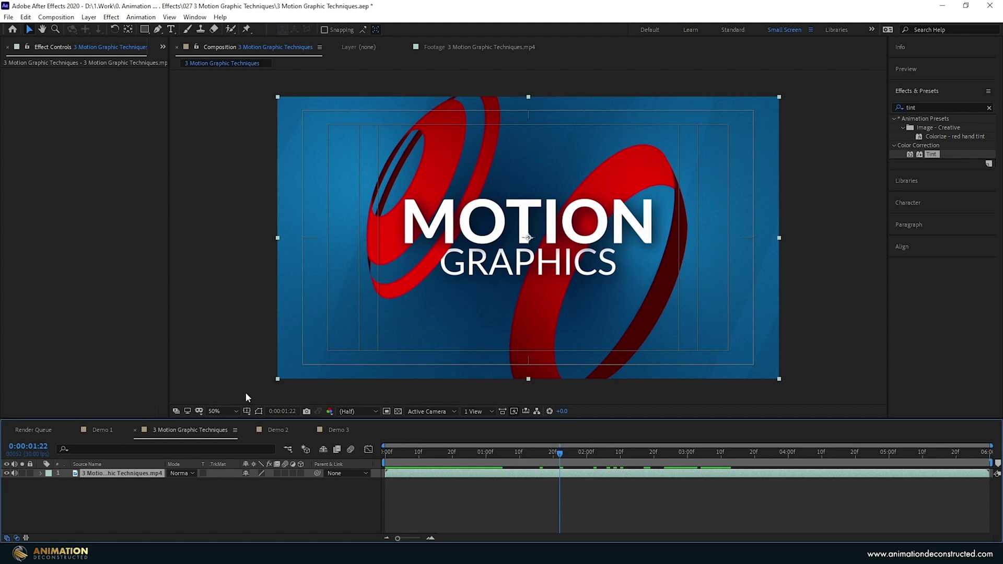
- From Demo 3, create a new 3000 × 3000 composition named Circle Texture
{"action": "left_click", "coordinate": [331, 431]}
{"action": "left_click", "coordinate": [11, 47]}
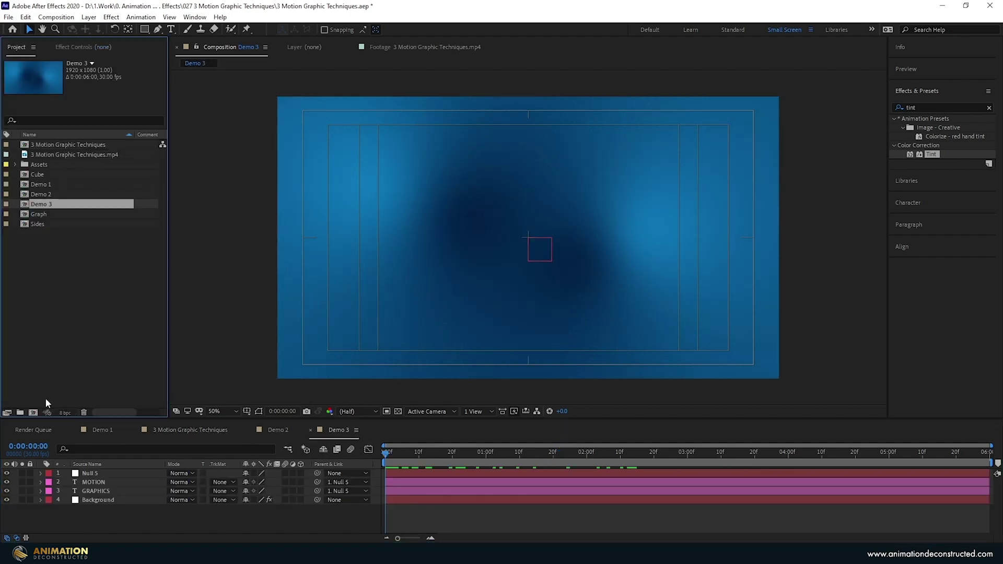
{"action": "left_click", "coordinate": [34, 413]}
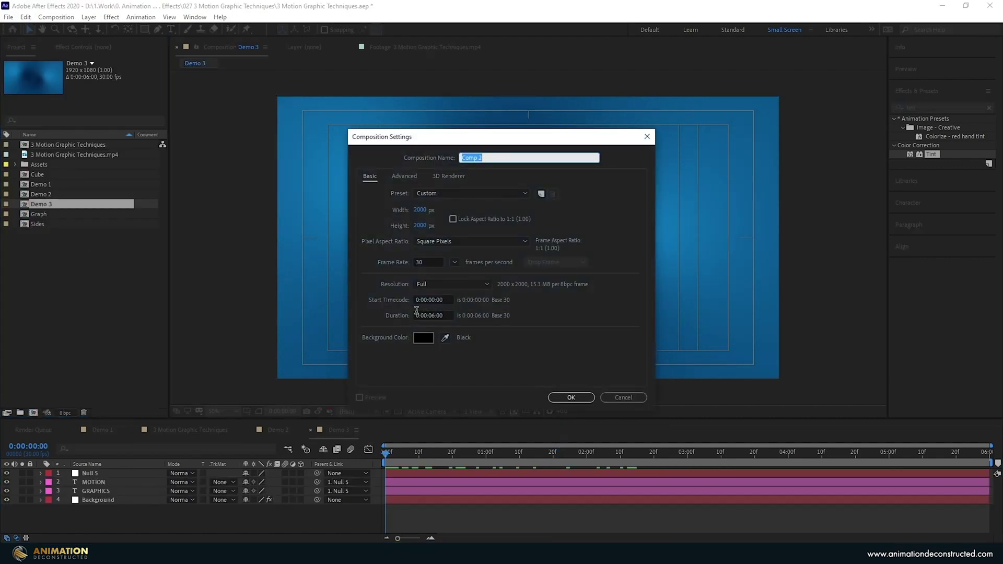
{"action": "type", "text": "Circ"}
{"action": "left_click", "coordinate": [420, 211]}
{"action": "type", "text": "3000"}
{"action": "key", "text": "Tab"}
{"action": "type", "text": "3000"}
{"action": "key", "text": "Return"}
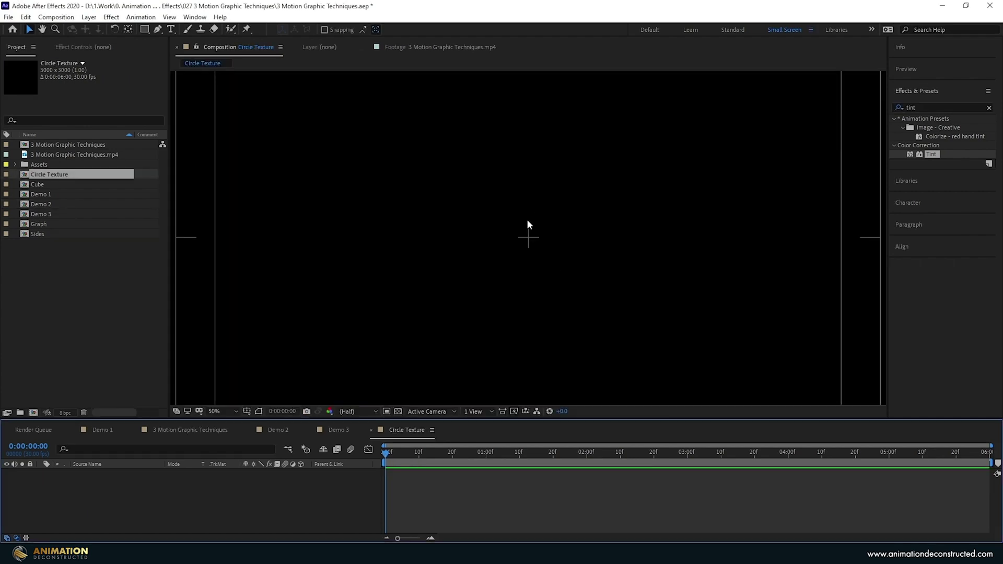
{"action": "scroll", "coordinate": [535, 212], "scroll_direction": "down", "scroll_amount": 3}
- Add a new solid layer named White Solid to Circle Texture
{"action": "right_click", "coordinate": [93, 485]}
{"action": "mouse_move", "coordinate": [170, 377]}
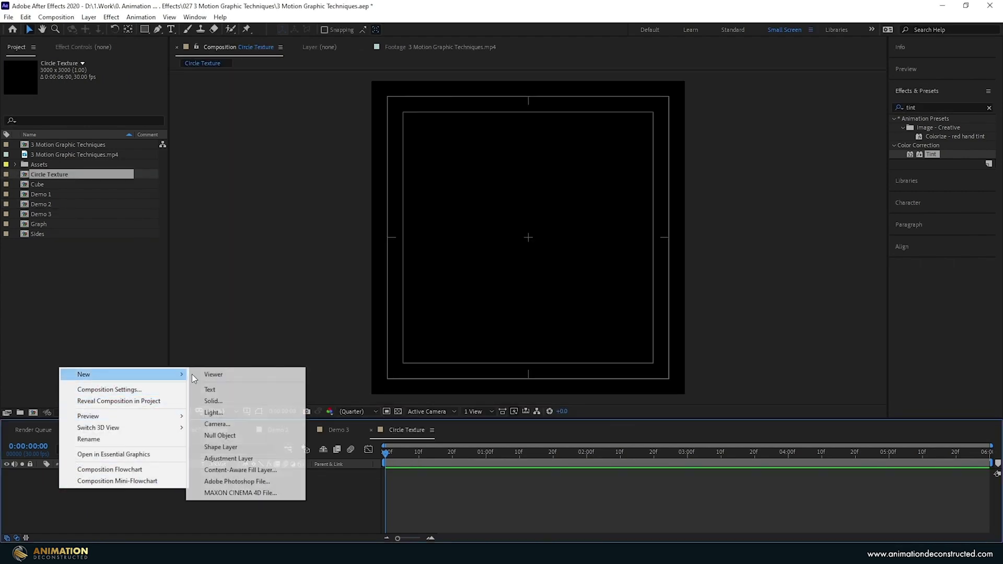
{"action": "left_click", "coordinate": [225, 403]}
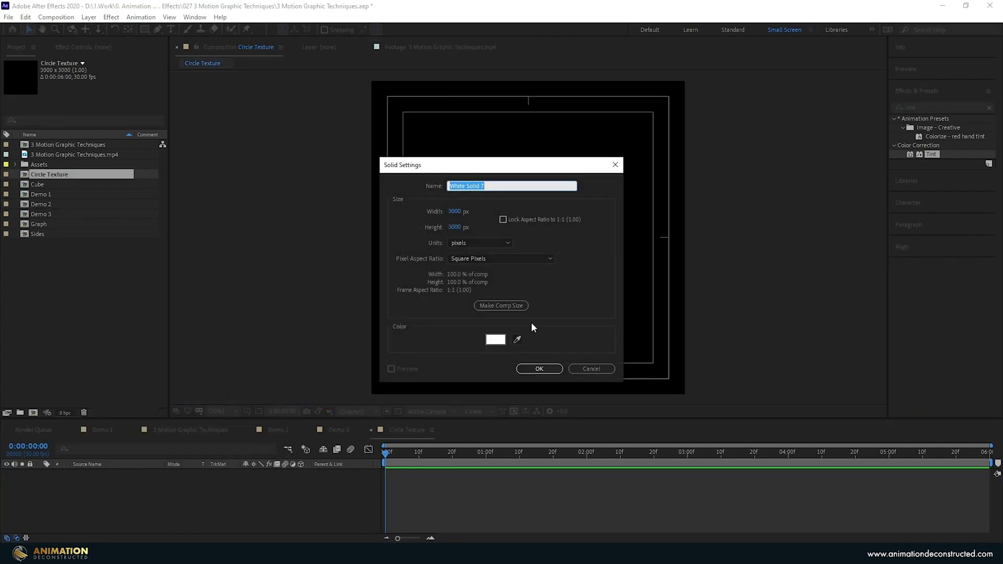
{"action": "left_click", "coordinate": [483, 185]}
{"action": "key", "text": "BackSpace"}
{"action": "key", "text": "BackSpace"}
{"action": "left_click", "coordinate": [555, 371]}
- Mask the solid into three horizontal bands of different thickness, nudging the top band down slightly
{"action": "left_click", "coordinate": [144, 30]}
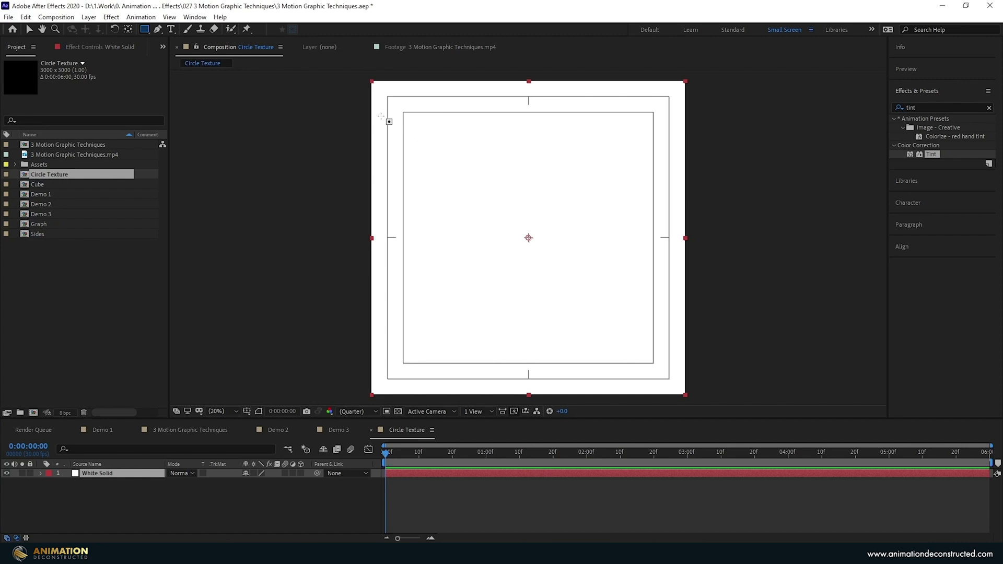
{"action": "left_click_drag", "start_coordinate": [359, 126], "coordinate": [701, 179]}
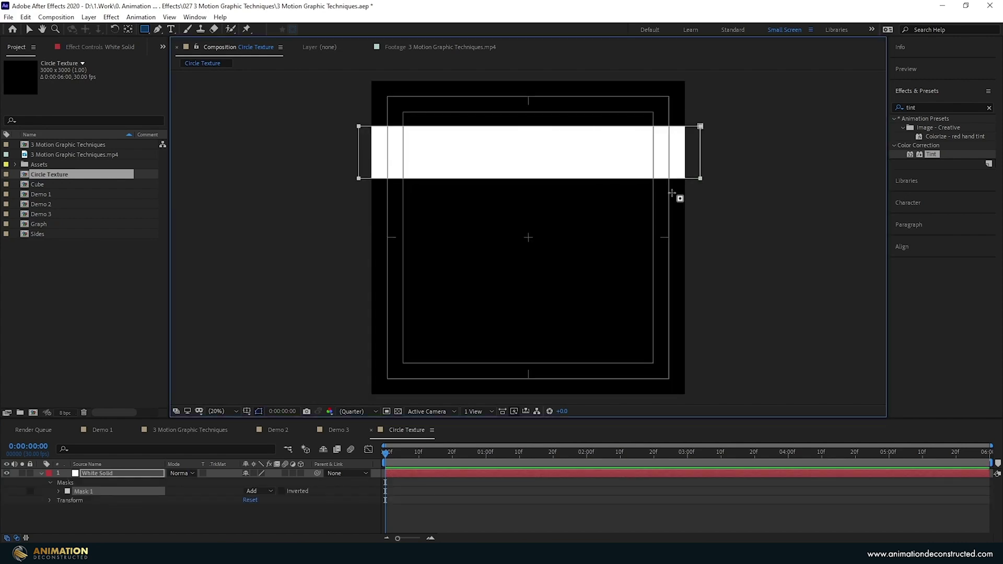
{"action": "left_click_drag", "start_coordinate": [357, 296], "coordinate": [714, 332]}
{"action": "left_click_drag", "start_coordinate": [342, 343], "coordinate": [714, 355]}
{"action": "key", "text": "v"}
{"action": "double_click", "coordinate": [689, 178]}
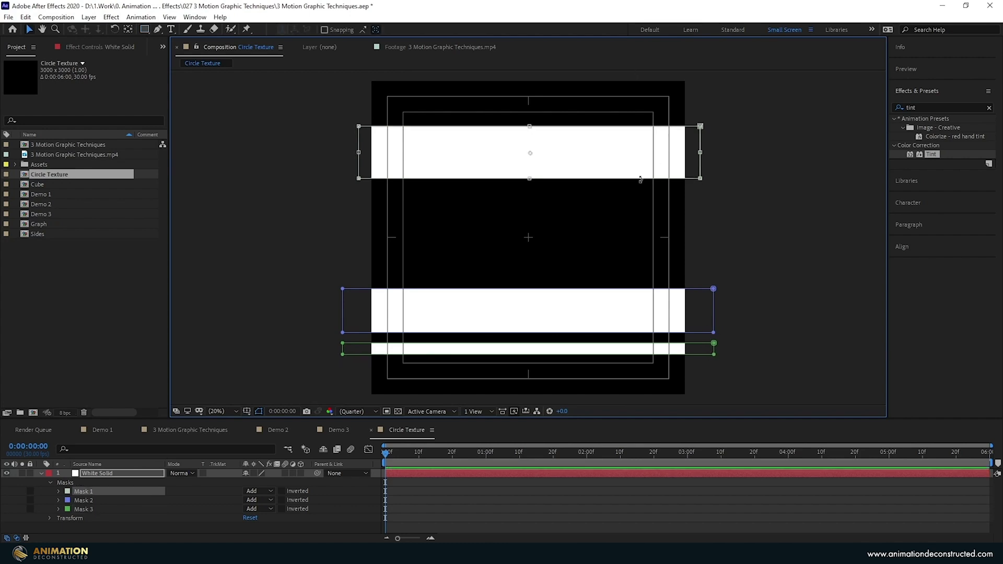
{"action": "left_click_drag", "start_coordinate": [577, 165], "coordinate": [577, 169]}
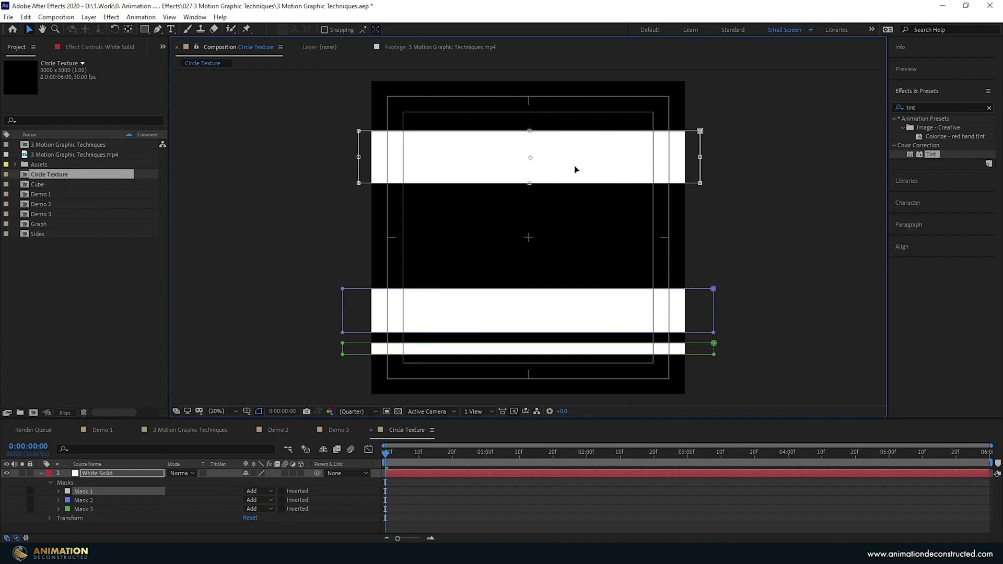
{"action": "left_click", "coordinate": [569, 178]}
- Apply the Offset effect to the White Solid layer
{"action": "key", "text": "m"}
{"action": "left_click", "coordinate": [923, 107]}
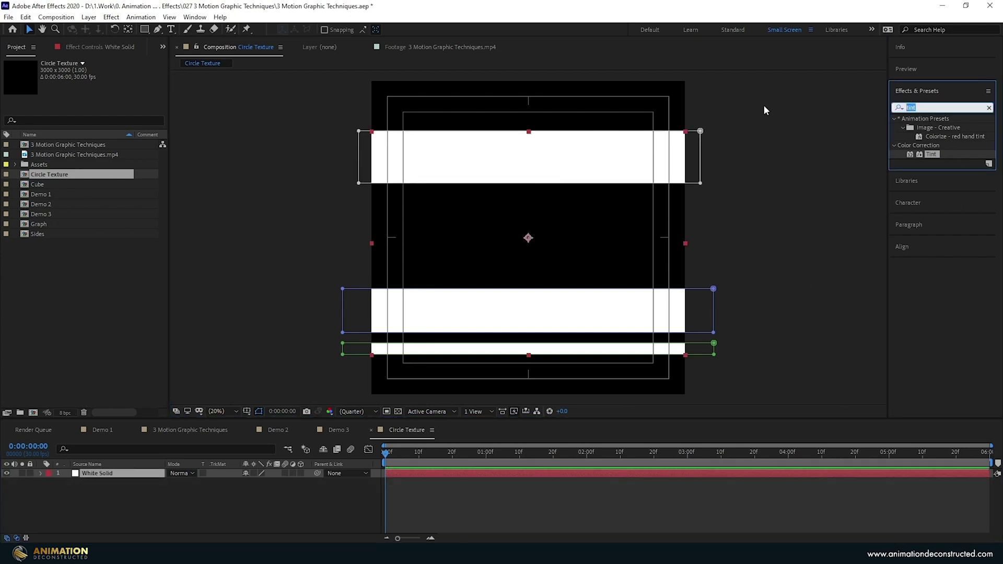
{"action": "type", "text": "offs"}
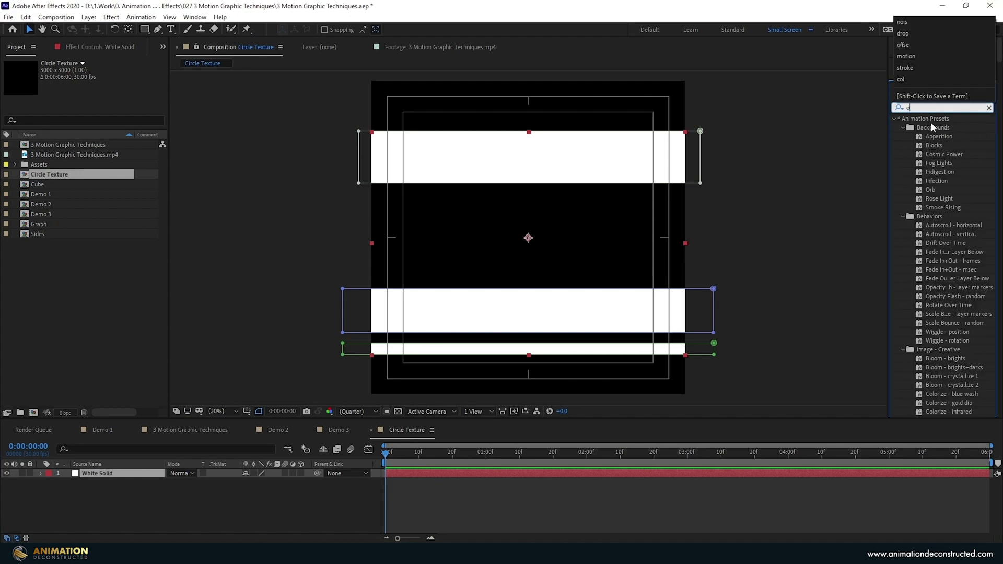
{"action": "left_click_drag", "start_coordinate": [934, 145], "coordinate": [115, 173]}
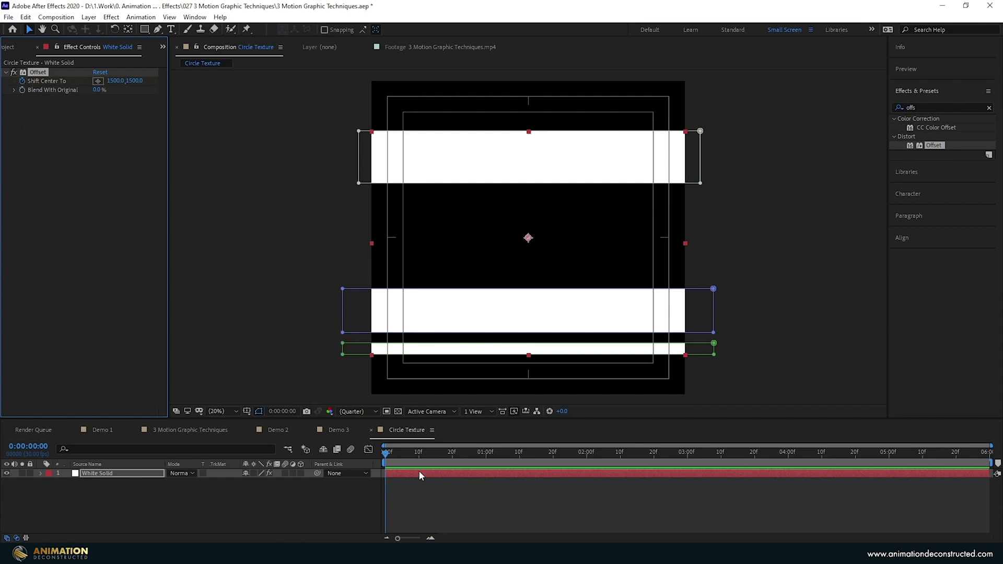
- Keyframe Shift Center To from 1500,1500 at 0s to 1500,-1500 at 3s
{"action": "key", "text": "u"}
{"action": "left_click_drag", "start_coordinate": [387, 456], "coordinate": [688, 472]}
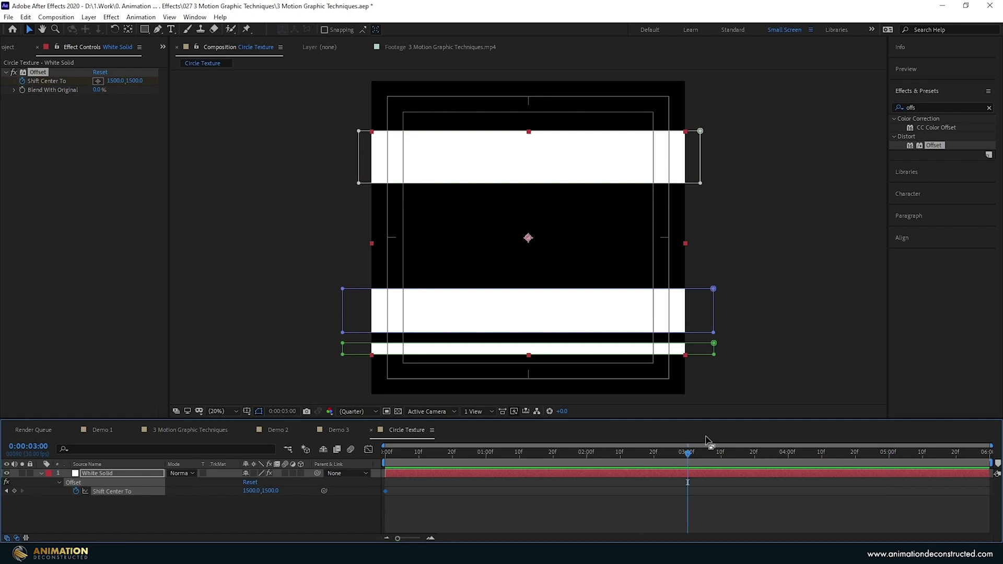
{"action": "left_click", "coordinate": [136, 81]}
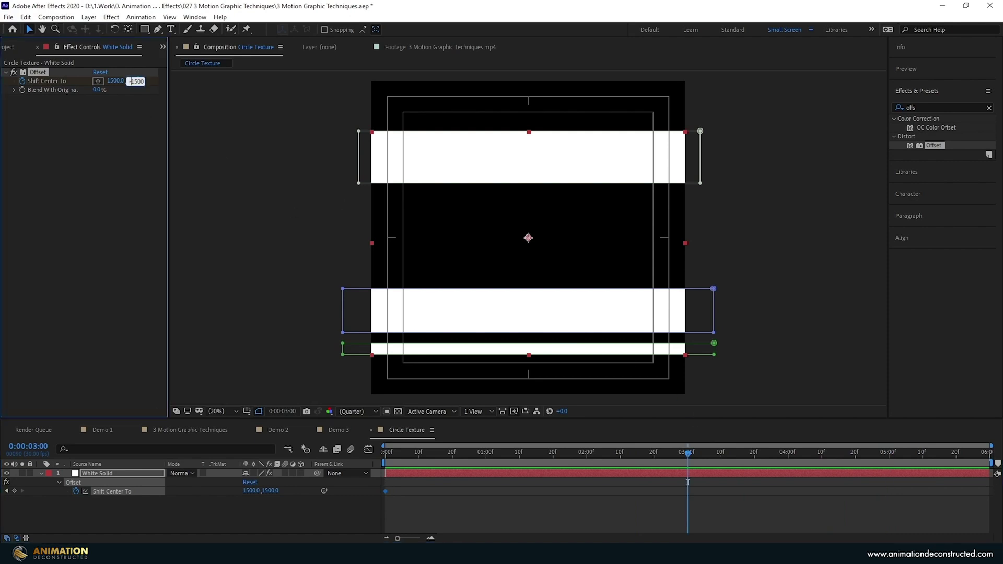
{"action": "key", "text": "Return"}
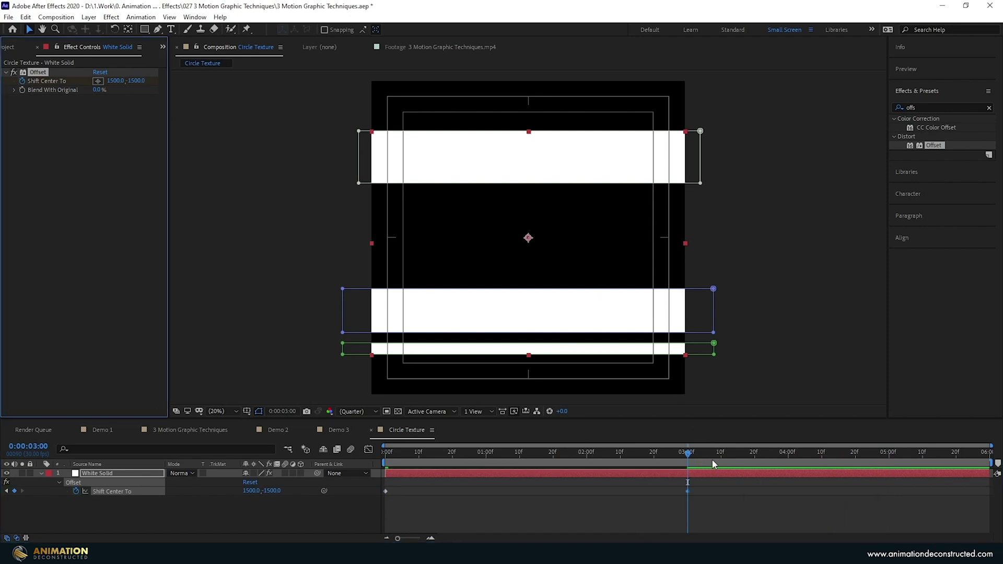
{"action": "mouse_move", "coordinate": [690, 455]}
{"action": "left_mouse_down"}
{"action": "mouse_move", "coordinate": [375, 433]}
{"action": "mouse_move", "coordinate": [509, 436]}
{"action": "mouse_move", "coordinate": [674, 462]}
{"action": "left_mouse_up"}
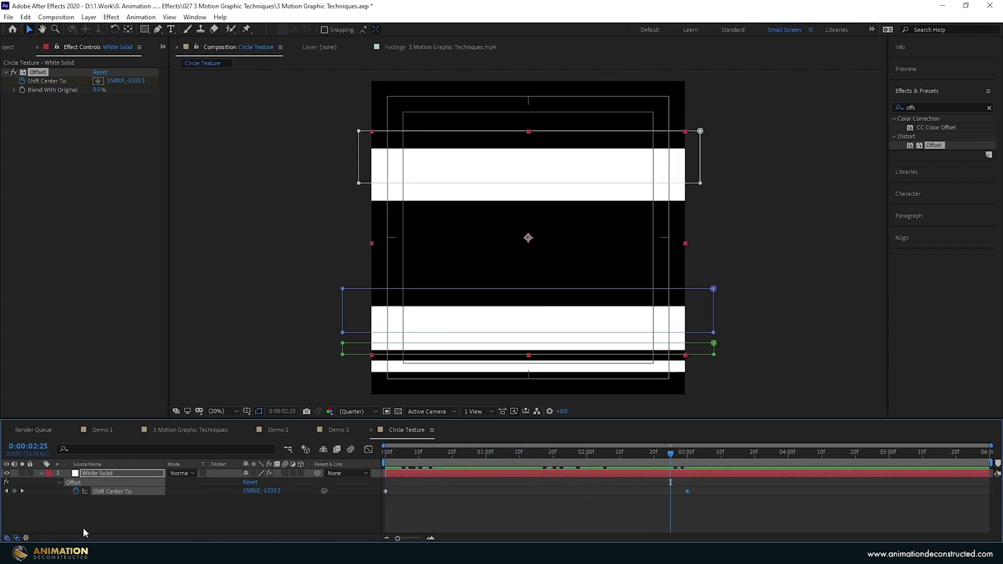
{"action": "left_click", "coordinate": [90, 522]}
- Add a loopOut() expression to Shift Center To so the stripes scroll endlessly
{"action": "left_click", "coordinate": [75, 491], "text": "alt"}
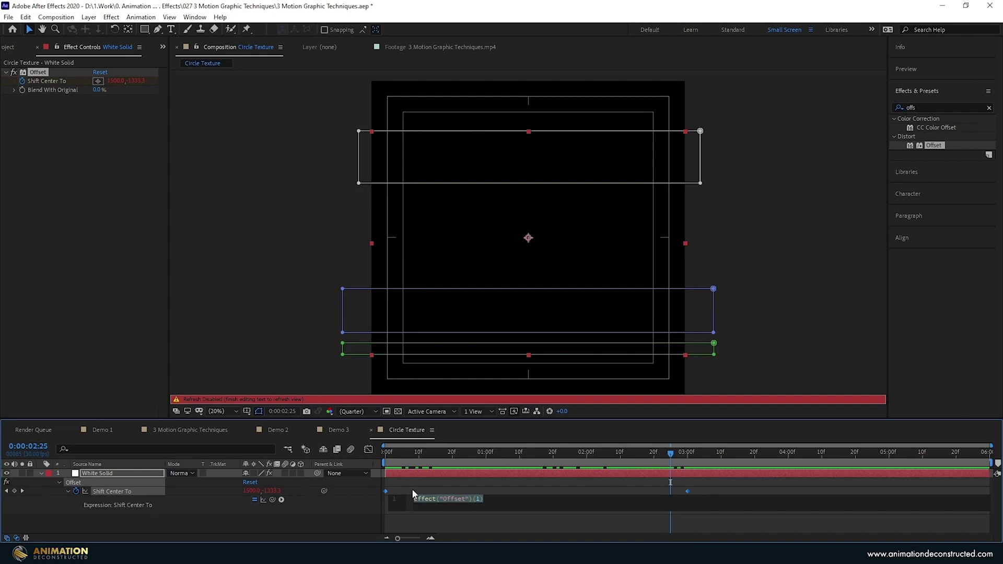
{"action": "type", "text": "loop"}
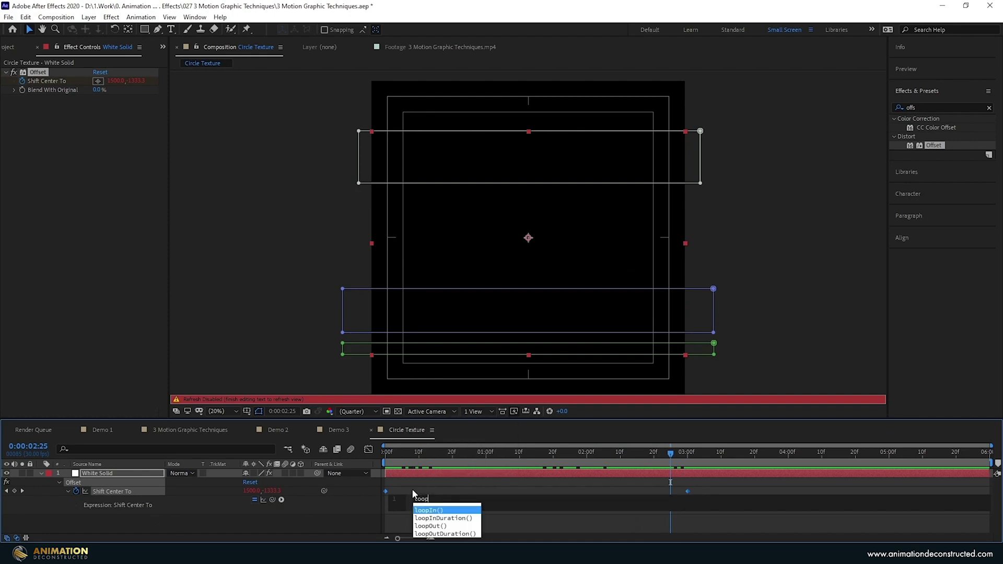
{"action": "type", "text": "Out()"}
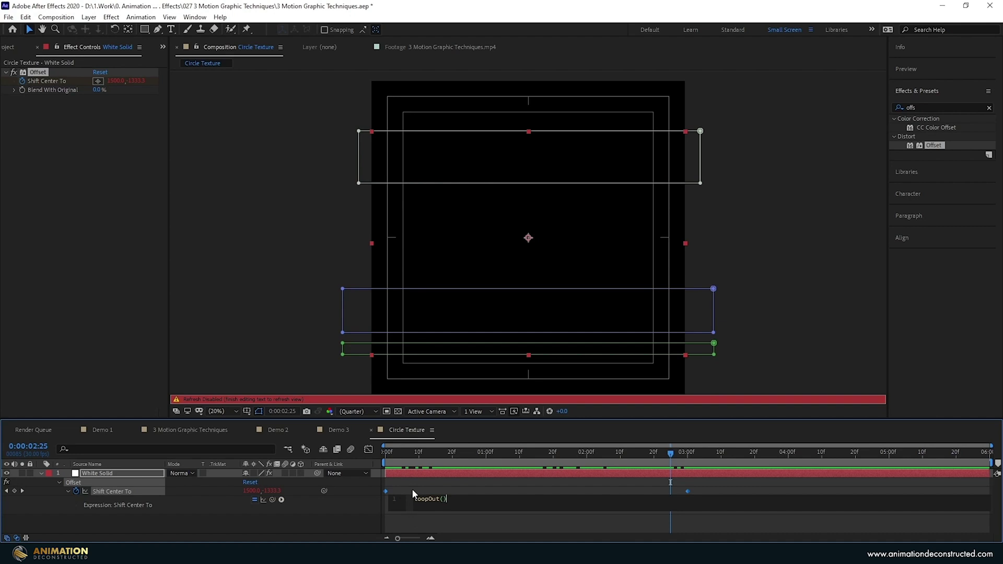
{"action": "left_click", "coordinate": [412, 491]}
{"action": "left_click_drag", "start_coordinate": [673, 453], "coordinate": [966, 453]}
{"action": "key", "text": "Home"}
- Close Circle Texture and add it to Demo 3 as layer 2, above the text layers
{"action": "key", "text": "ctrl+w"}
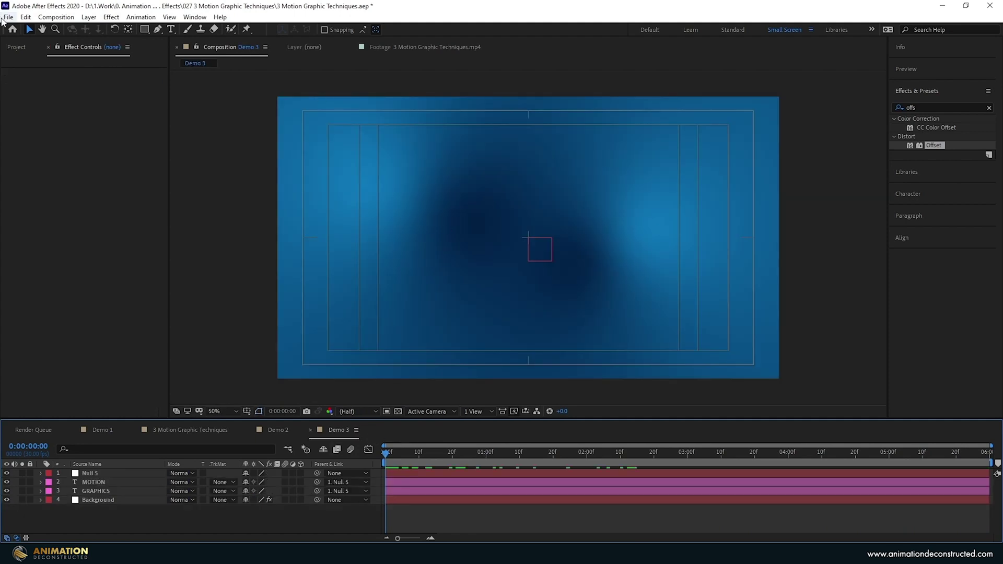
{"action": "left_click", "coordinate": [16, 47]}
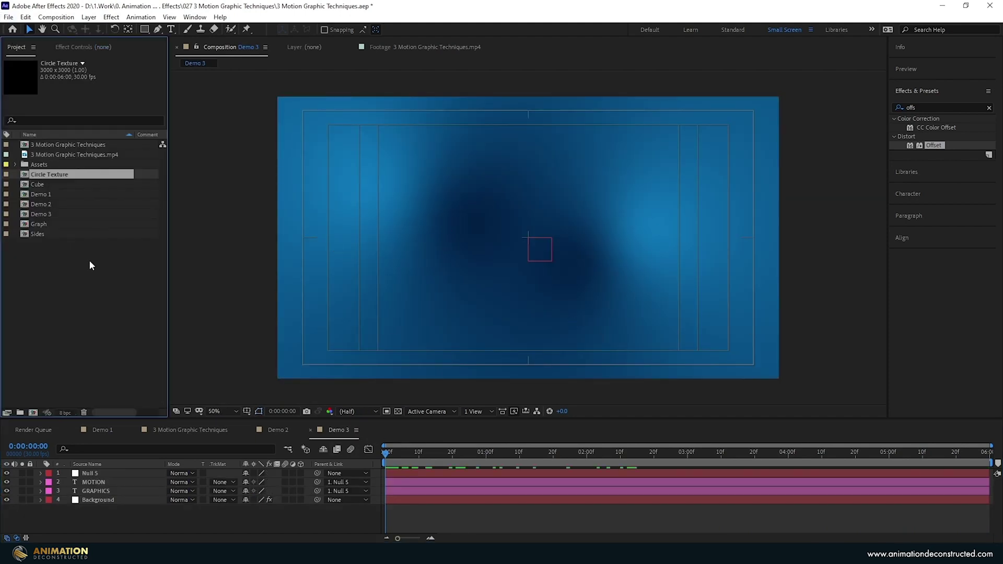
{"action": "left_click_drag", "start_coordinate": [48, 180], "coordinate": [151, 494]}
{"action": "key", "text": "ctrl+bracketright"}
{"action": "key", "text": "ctrl+bracketright"}
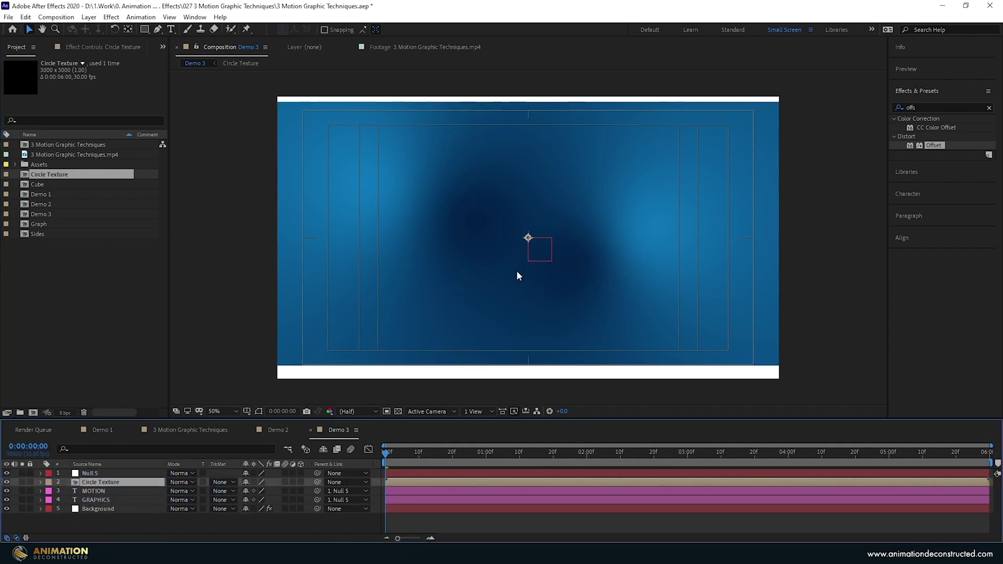
{"action": "scroll", "coordinate": [570, 209], "scroll_direction": "down", "scroll_amount": 2}
{"action": "scroll", "coordinate": [570, 210], "scroll_direction": "up", "scroll_amount": 1}
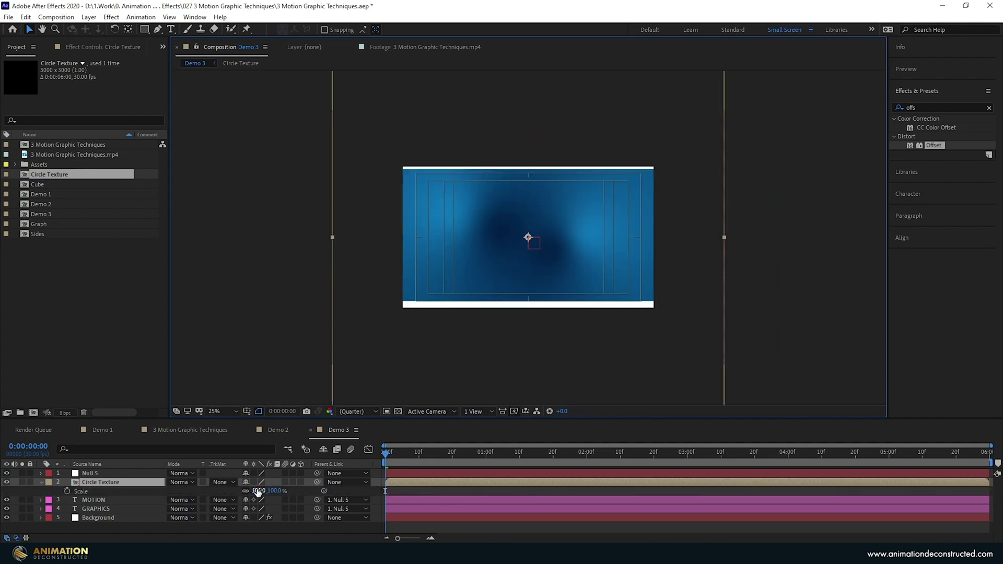
{"action": "key", "text": "period"}
{"action": "left_click", "coordinate": [131, 518]}
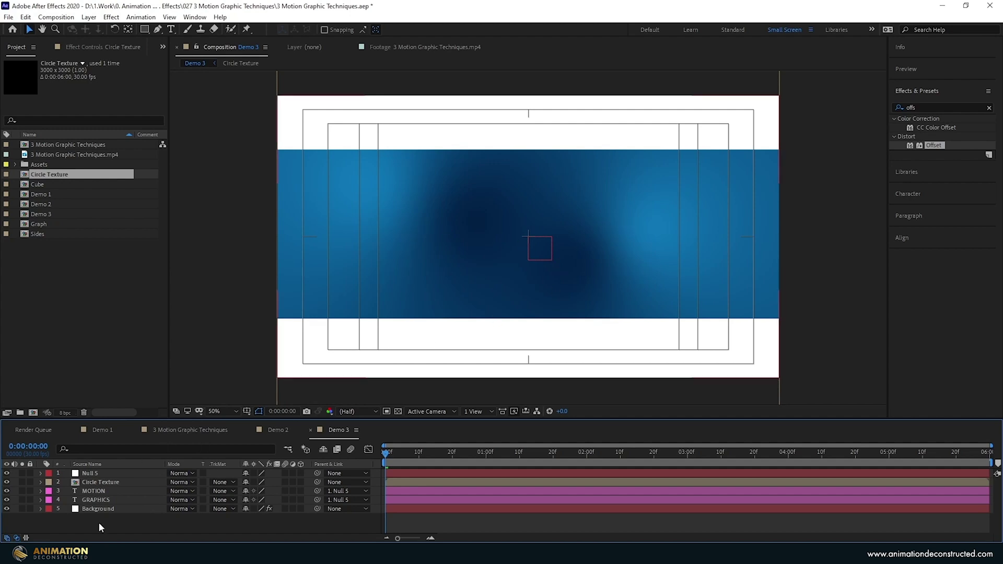
{"action": "left_click", "coordinate": [115, 483]}
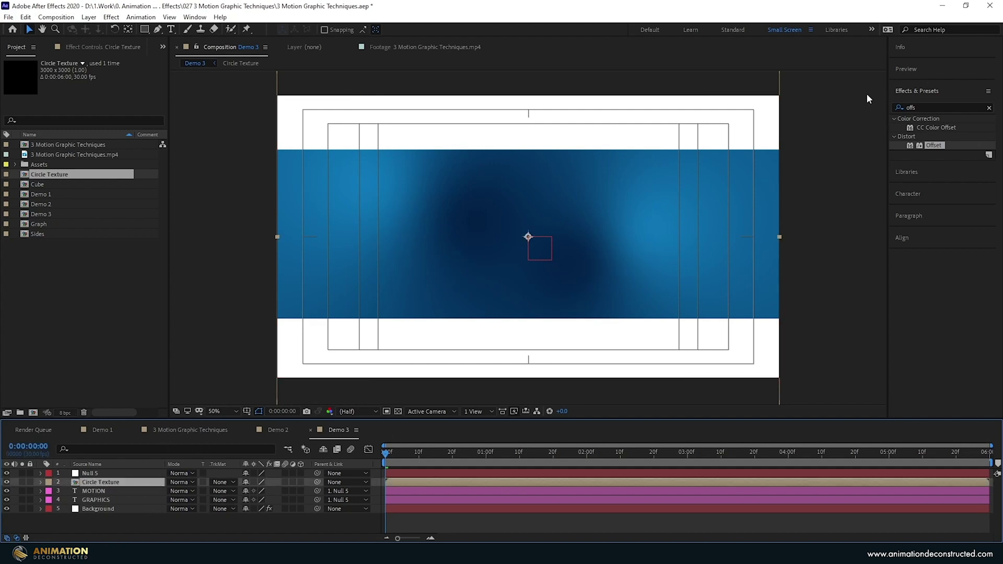
{"action": "left_click", "coordinate": [936, 107]}
- Apply CC Sphere to the Circle Texture layer and enlarge its radius
{"action": "type", "text": "cc spher"}
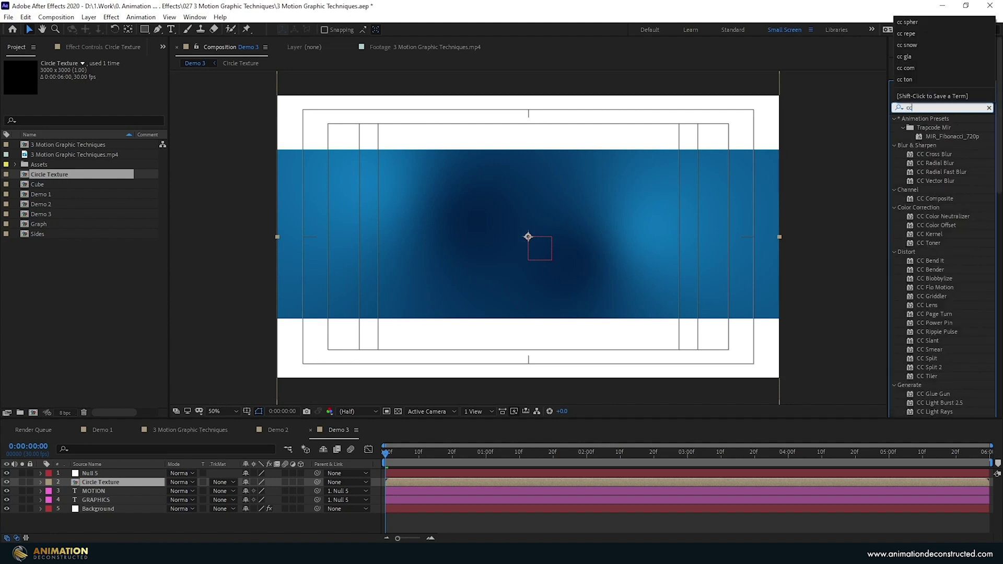
{"action": "left_click_drag", "start_coordinate": [930, 127], "coordinate": [741, 149]}
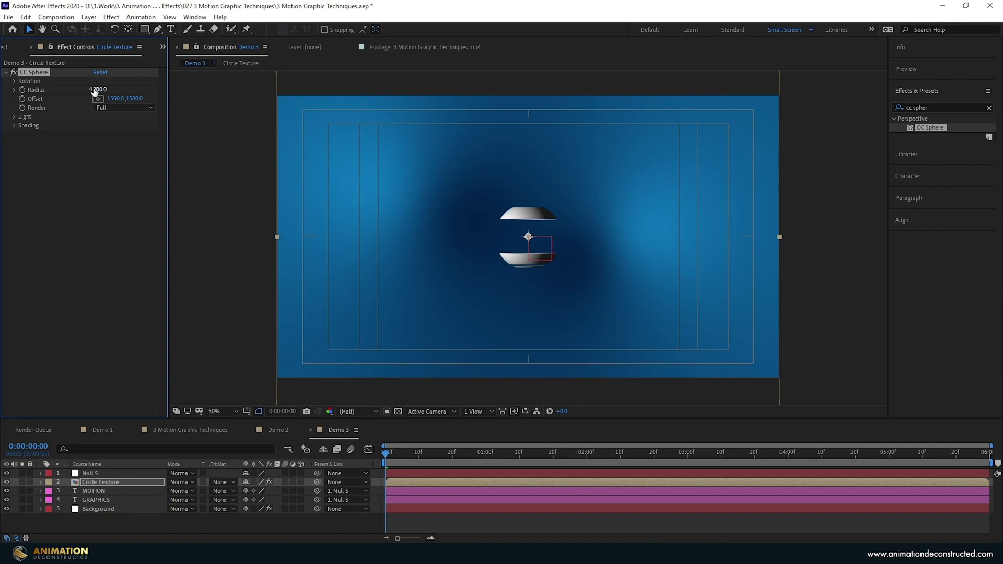
{"action": "left_click_drag", "start_coordinate": [94, 92], "coordinate": [215, 86]}
{"action": "left_click_drag", "start_coordinate": [393, 455], "coordinate": [357, 446]}
- Add a Tint effect below CC Sphere with Map White To set to #A60000
{"action": "left_click", "coordinate": [940, 108]}
{"action": "type", "text": "tint"}
{"action": "left_click_drag", "start_coordinate": [931, 155], "coordinate": [42, 79]}
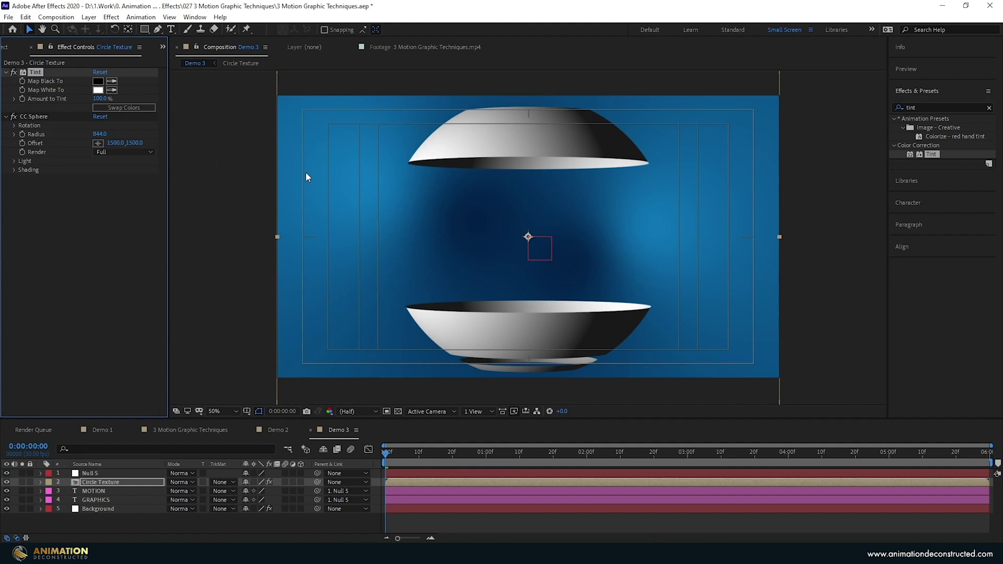
{"action": "left_click", "coordinate": [97, 90]}
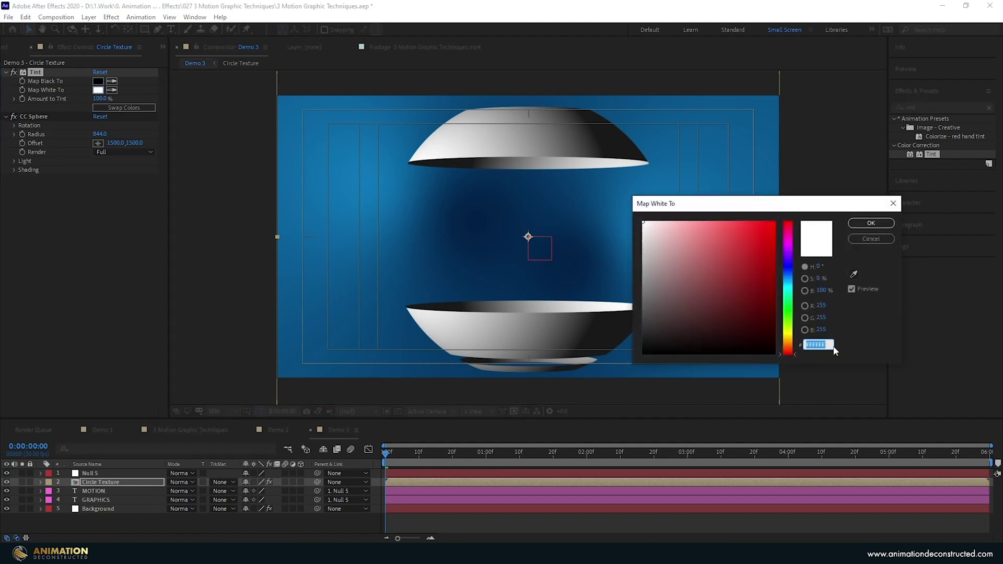
{"action": "type", "text": "A6"}
{"action": "type", "text": "0000"}
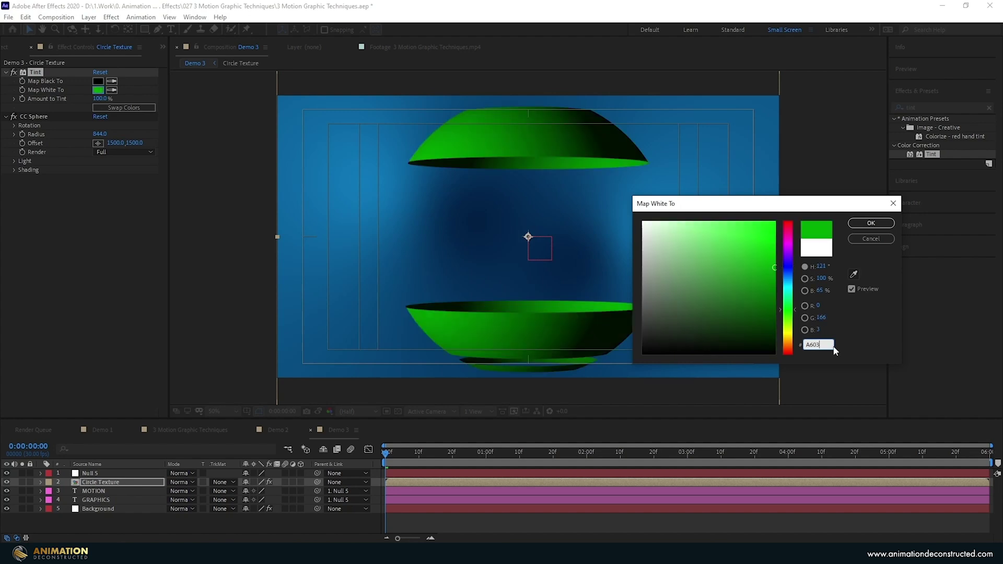
{"action": "key", "text": "Return"}
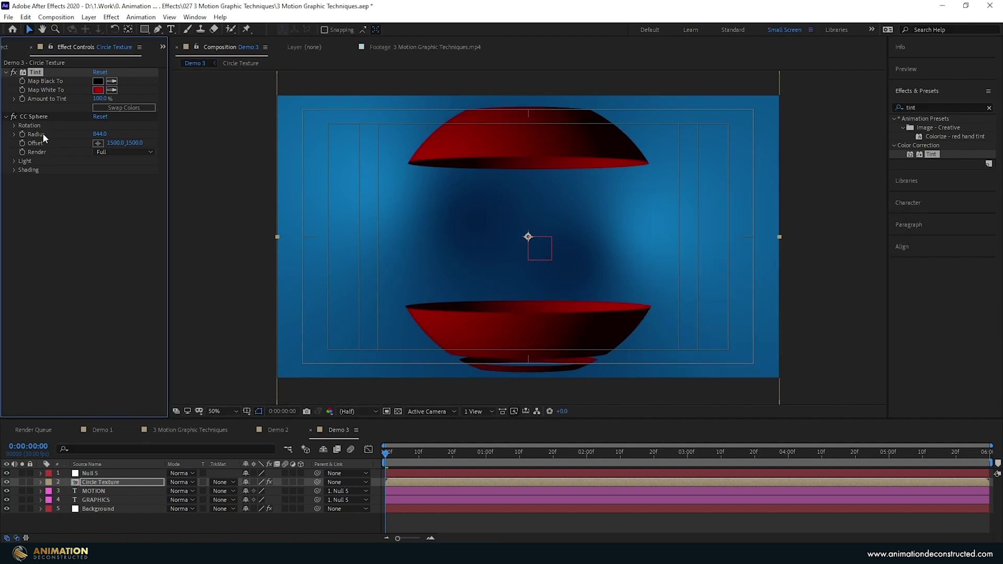
{"action": "left_click", "coordinate": [33, 117]}
- Set CC Sphere rotation to 30° on Z and -54° on Y
{"action": "left_click", "coordinate": [14, 126]}
{"action": "left_click_drag", "start_coordinate": [108, 198], "coordinate": [173, 135]}
{"action": "left_click_drag", "start_coordinate": [108, 166], "coordinate": [86, 165]}
{"action": "left_click", "coordinate": [108, 165]}
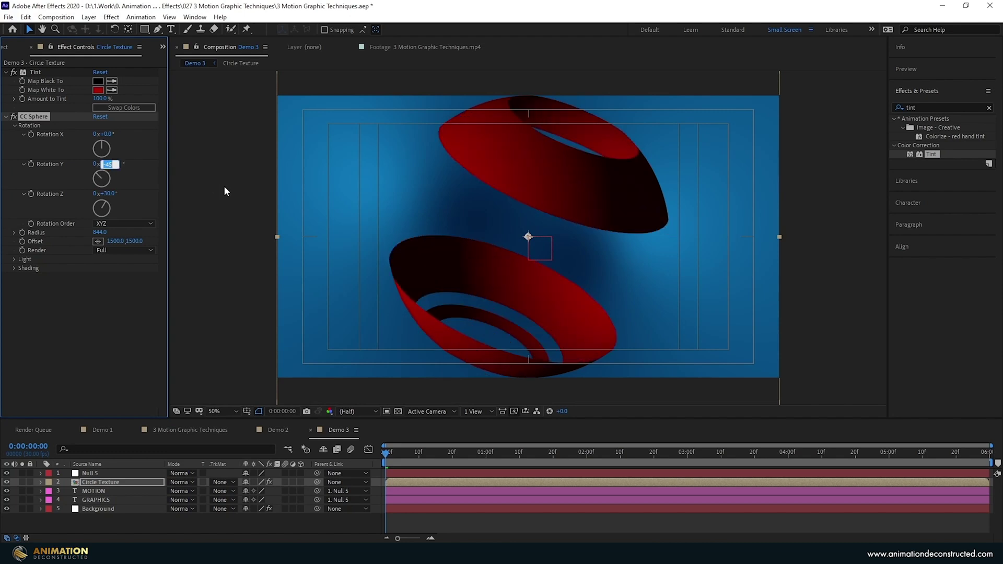
{"action": "key", "text": "Return"}
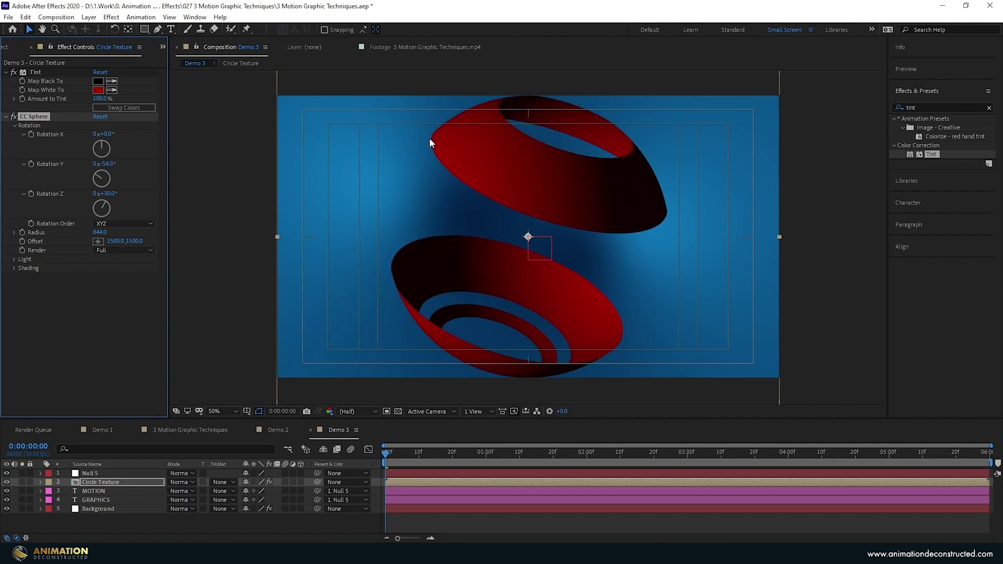
- Rotate the Circle Texture layer to -81°
{"action": "left_click", "coordinate": [110, 481]}
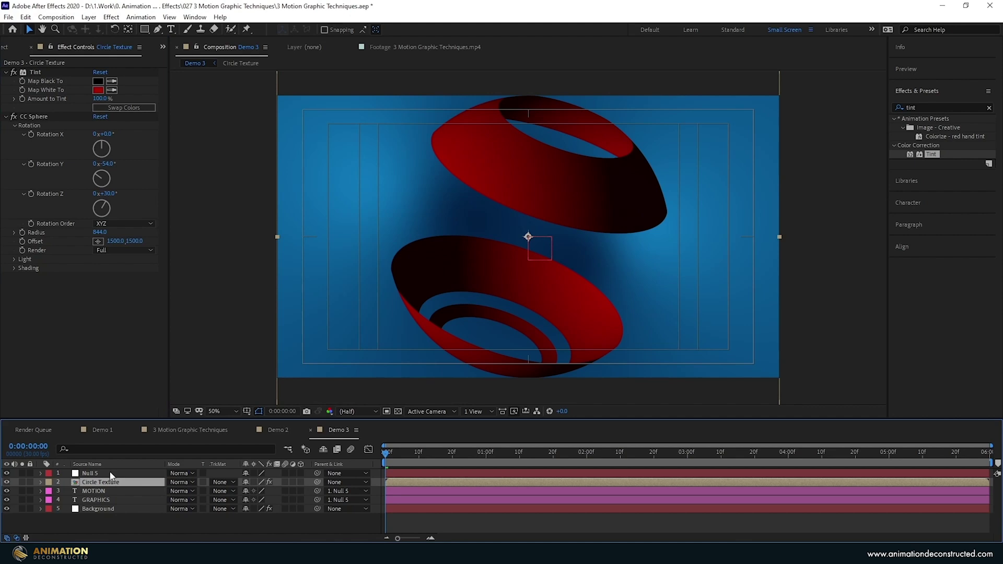
{"action": "key", "text": "r"}
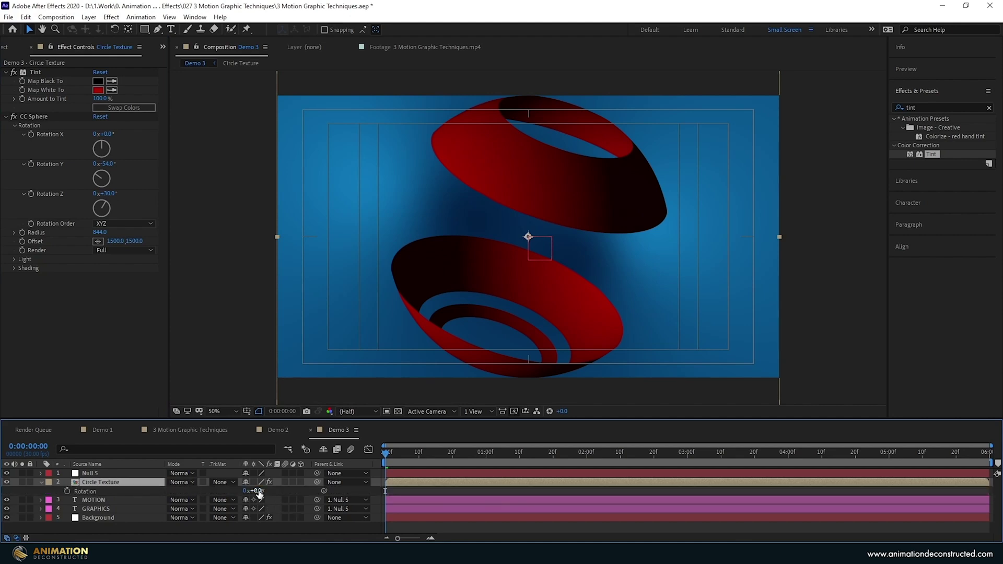
{"action": "left_click_drag", "start_coordinate": [259, 492], "coordinate": [321, 515]}
{"action": "type", "text": "-81"}
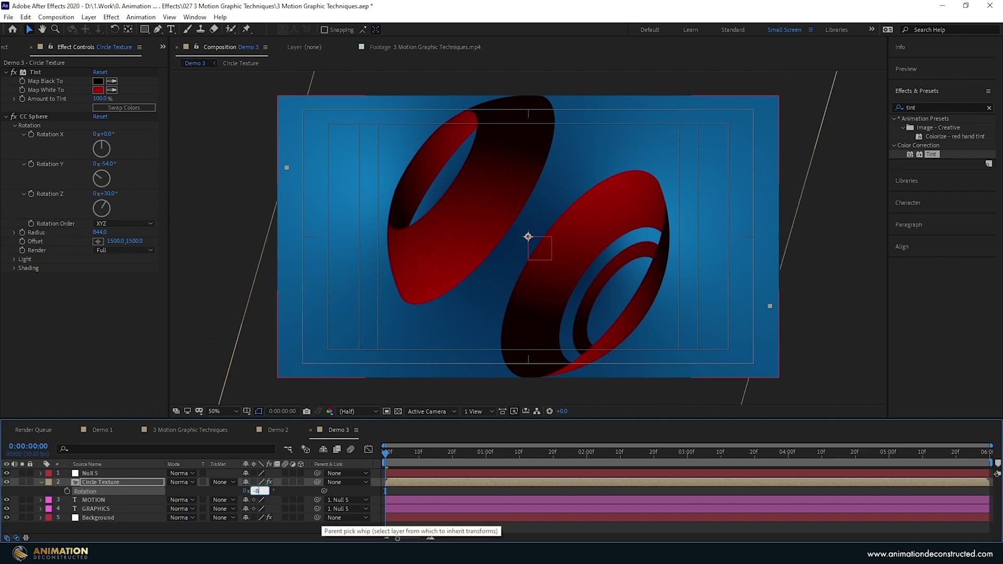
{"action": "key", "text": "Return"}
{"action": "left_click_drag", "start_coordinate": [449, 453], "coordinate": [374, 472]}
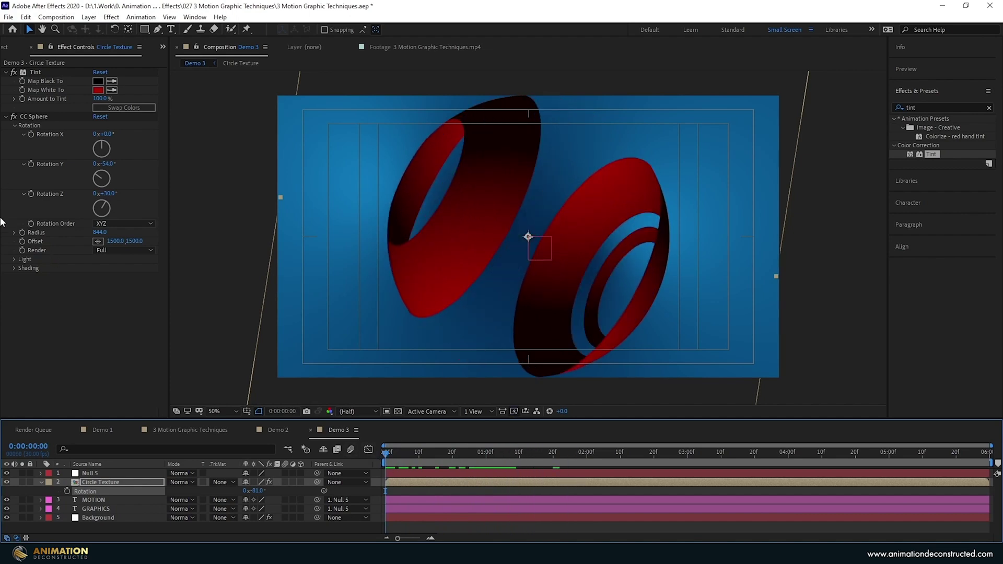
- Change the CC Sphere Light Direction to -17°
{"action": "left_click", "coordinate": [13, 260]}
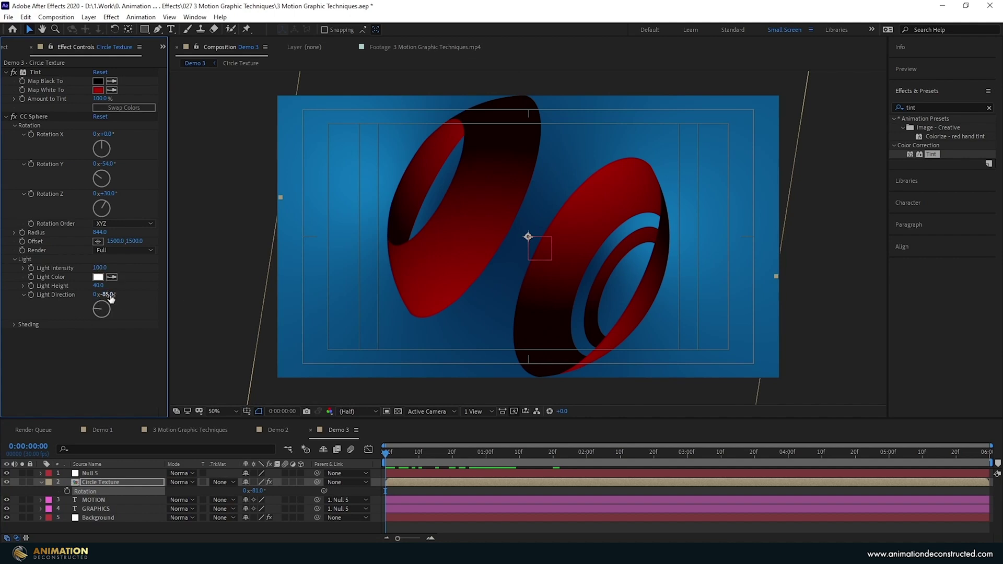
{"action": "left_click_drag", "start_coordinate": [109, 295], "coordinate": [109, 296]}
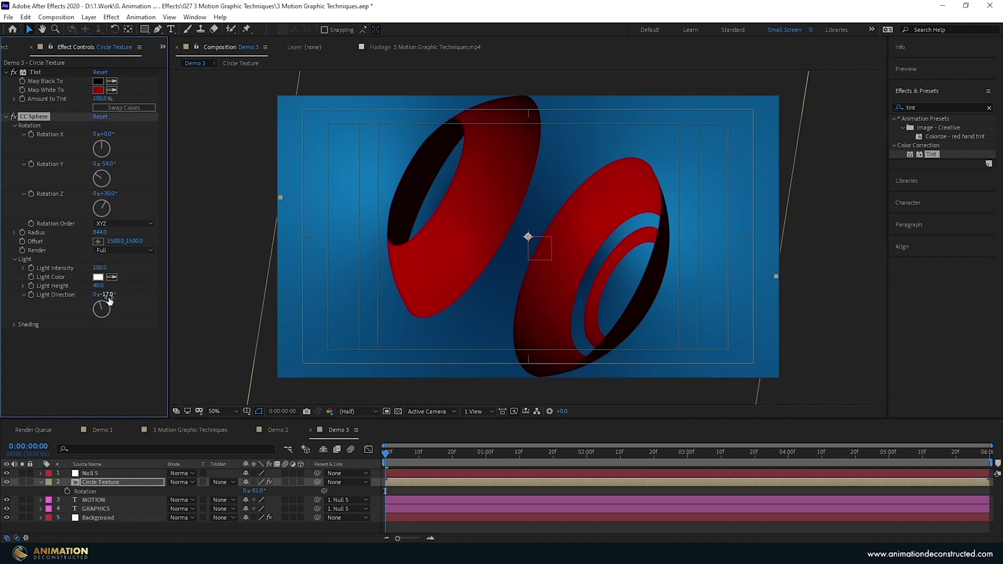
{"action": "left_click", "coordinate": [13, 324]}
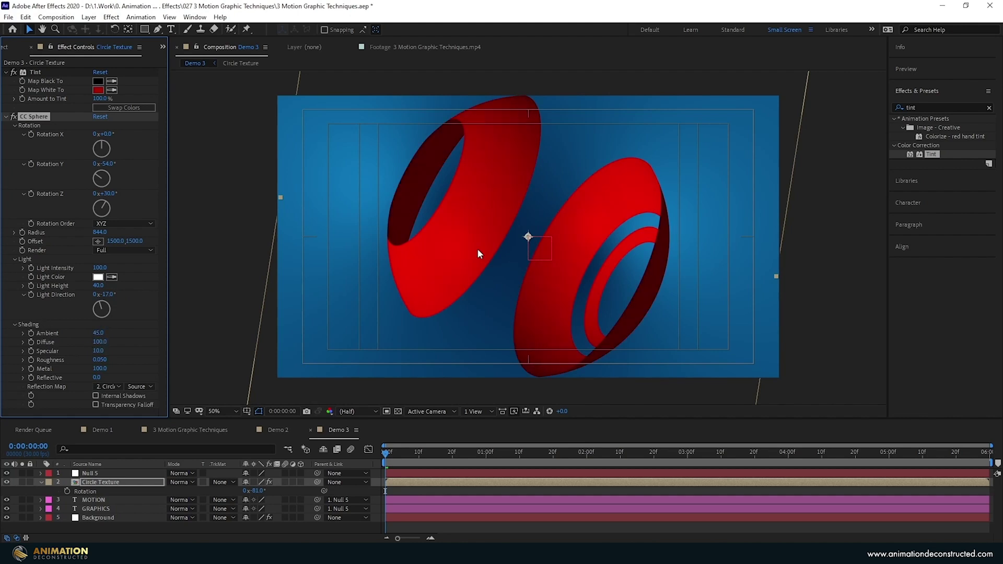
- Move Circle Texture below MOTION and set its CC Sphere Render to Inside
{"action": "left_click", "coordinate": [15, 324]}
{"action": "left_click", "coordinate": [15, 259]}
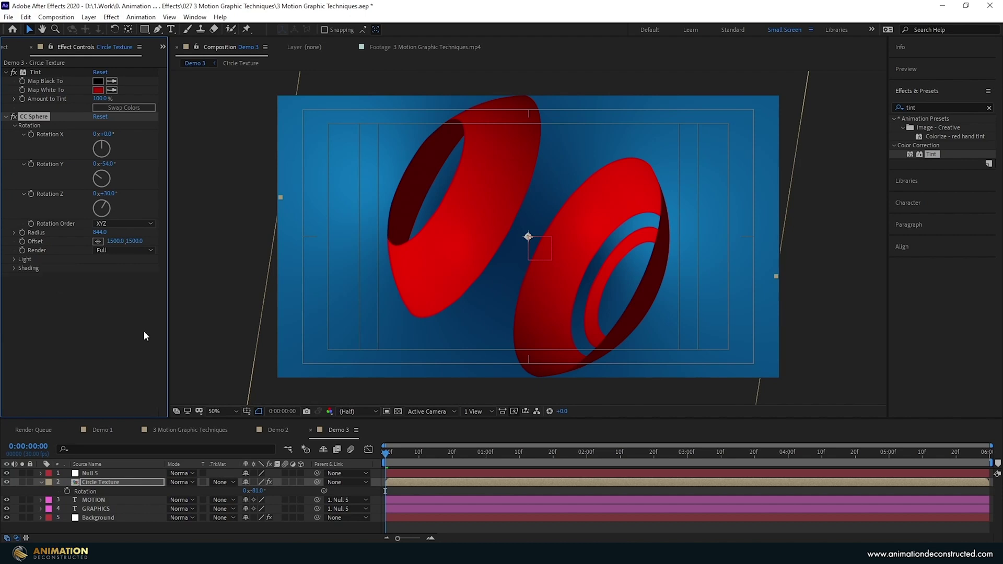
{"action": "left_click_drag", "start_coordinate": [113, 481], "coordinate": [112, 502]}
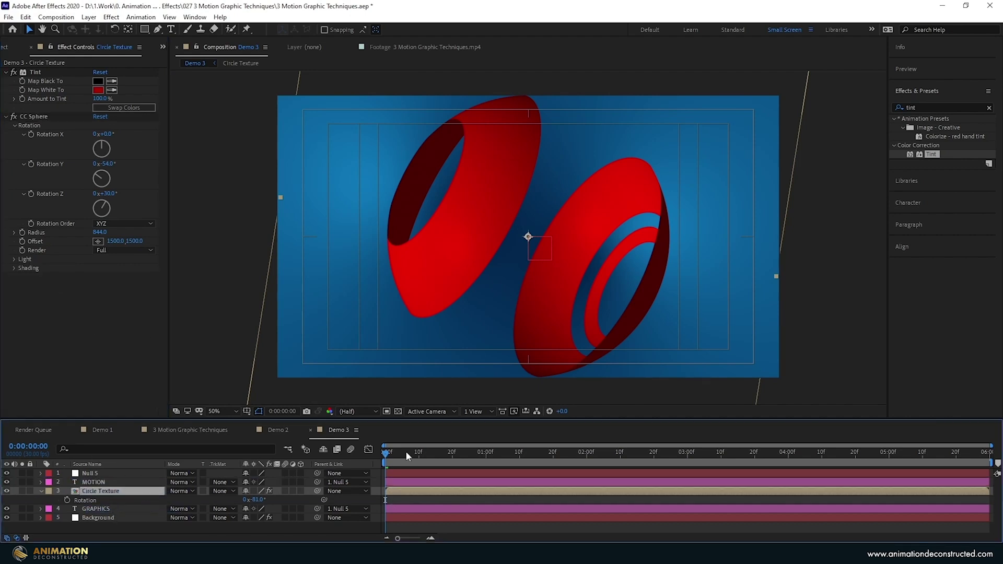
{"action": "left_click_drag", "start_coordinate": [414, 453], "coordinate": [475, 459]}
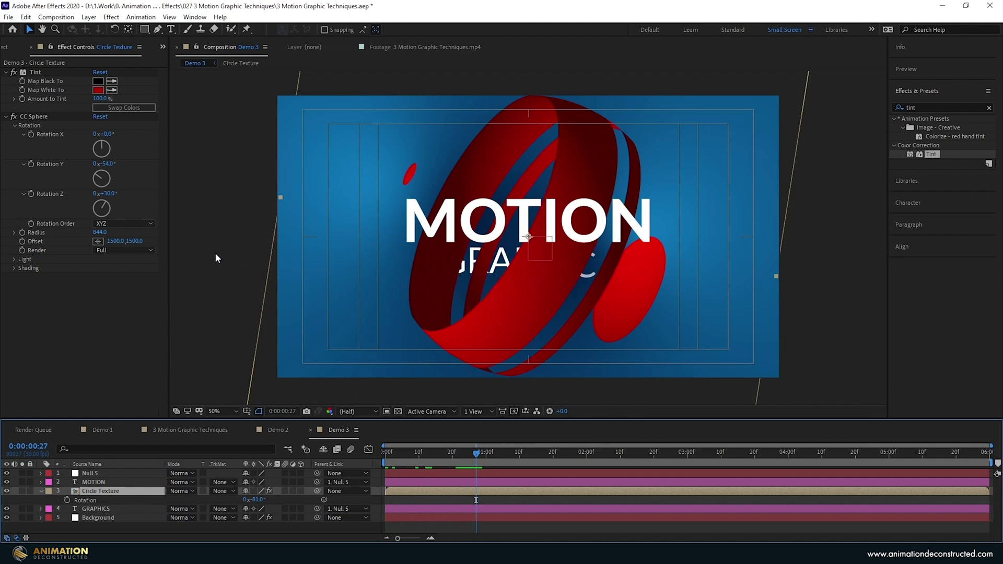
{"action": "left_click", "coordinate": [130, 250]}
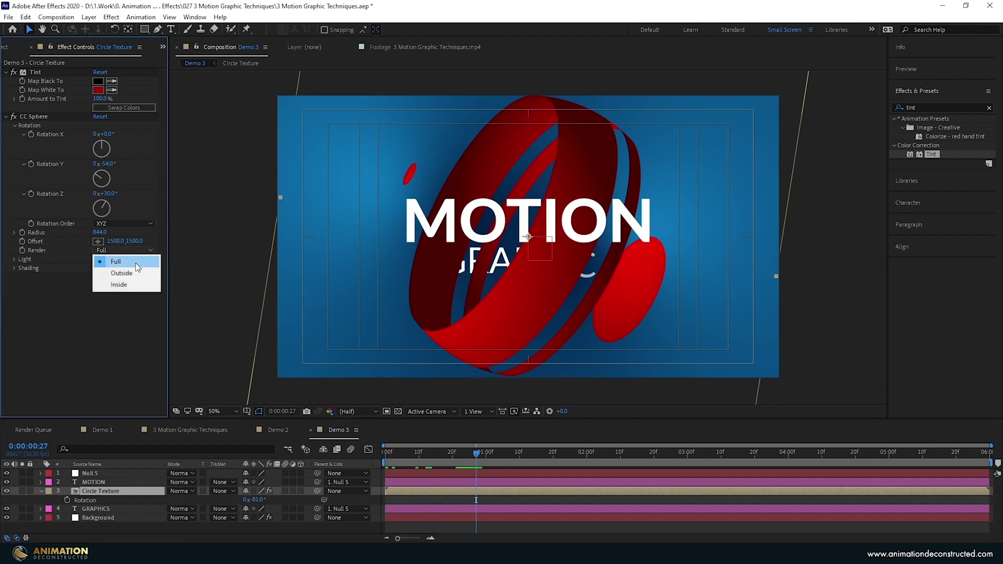
{"action": "left_click", "coordinate": [133, 277]}
{"action": "left_click_drag", "start_coordinate": [104, 492], "coordinate": [110, 520]}
- Duplicate Circle Texture above GRAPHICS, set the copy's Render to Outside, and preview
{"action": "key", "text": "ctrl+d"}
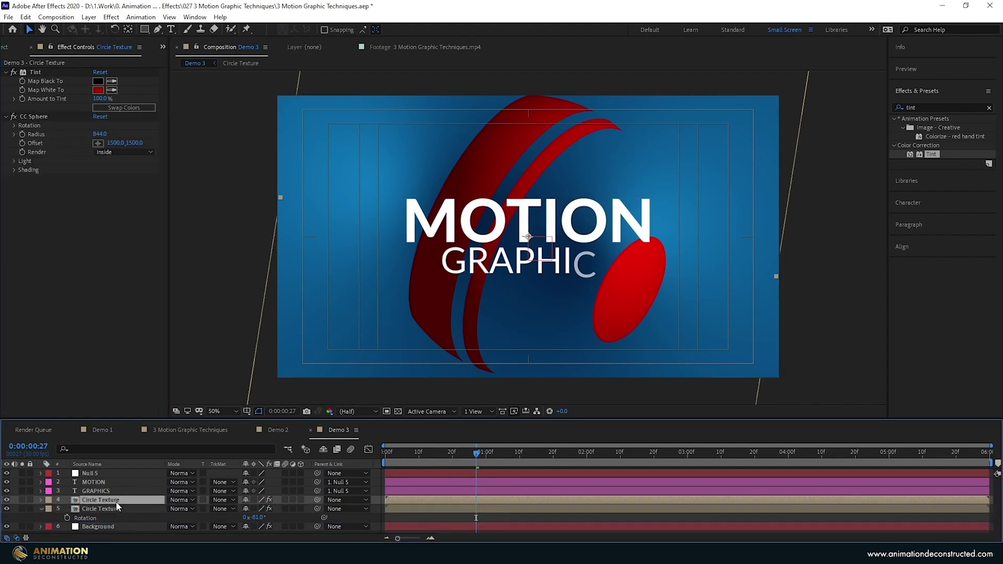
{"action": "key", "text": "ctrl+bracketright"}
{"action": "left_click", "coordinate": [102, 155]}
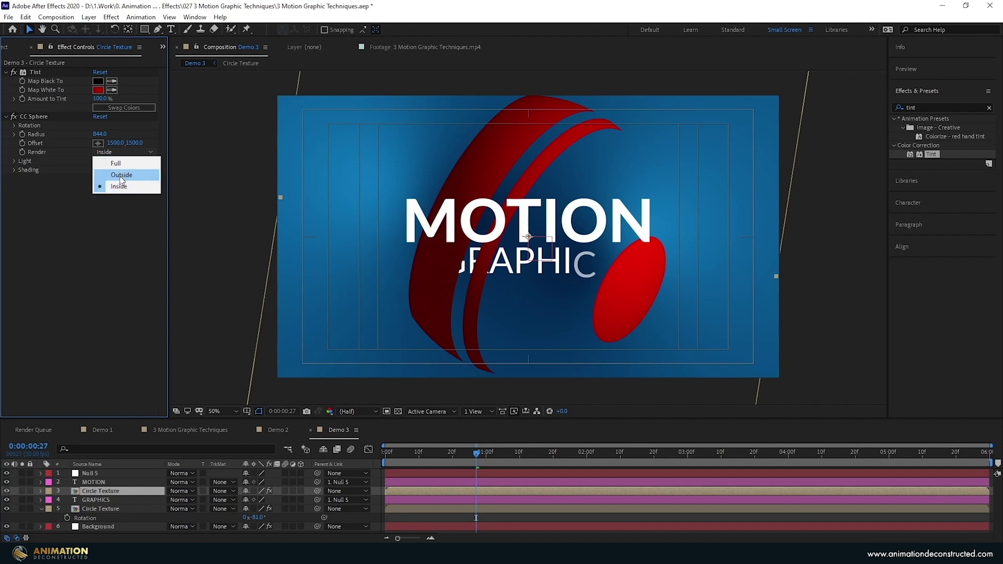
{"action": "left_click", "coordinate": [120, 174]}
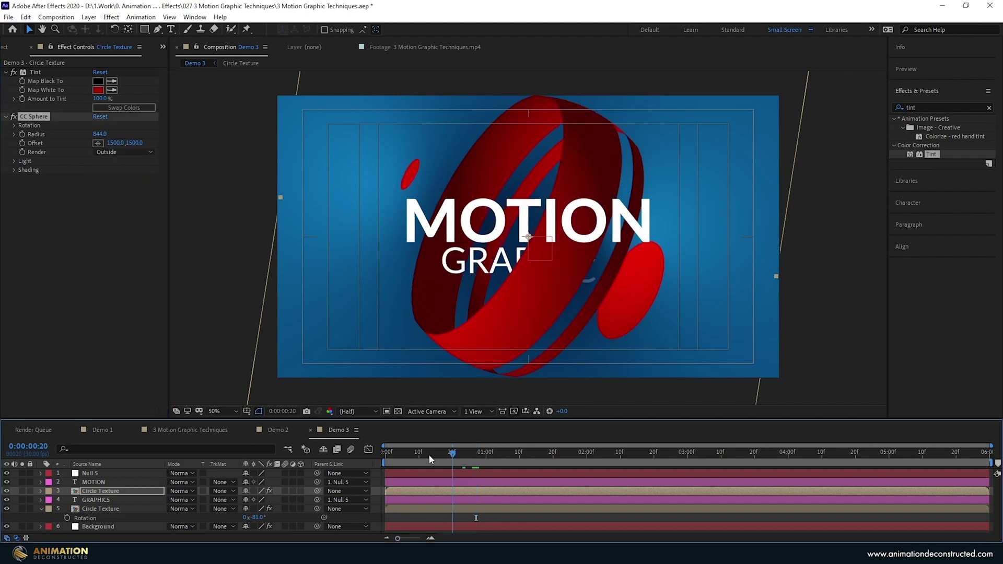
{"action": "left_click_drag", "start_coordinate": [429, 455], "coordinate": [325, 441]}
{"action": "key", "text": "space"}
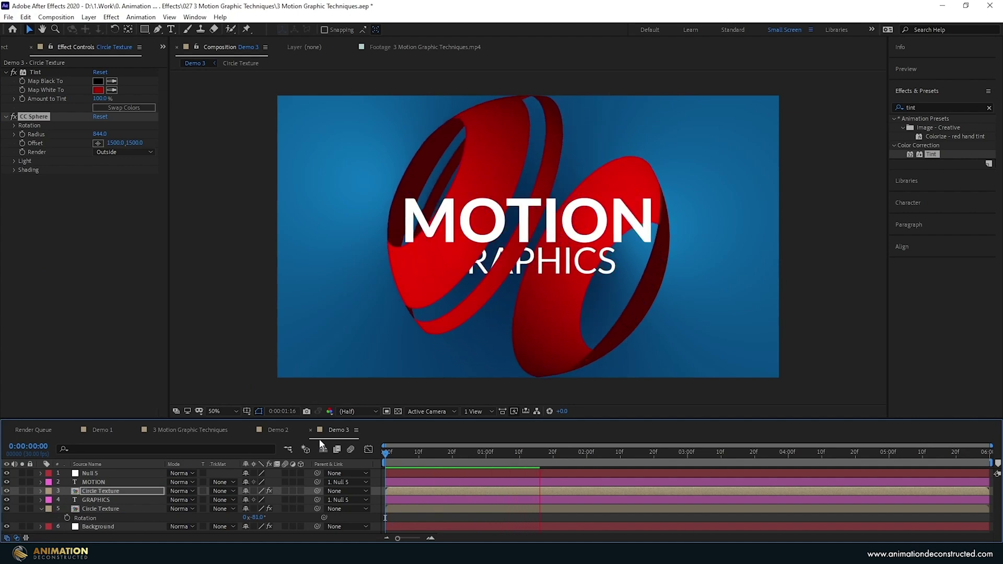
- Copy Adjustment Layer 3 from Demo 2 to the top of Demo 3 and preview the grain
{"action": "left_click", "coordinate": [278, 429]}
{"action": "left_click", "coordinate": [113, 472]}
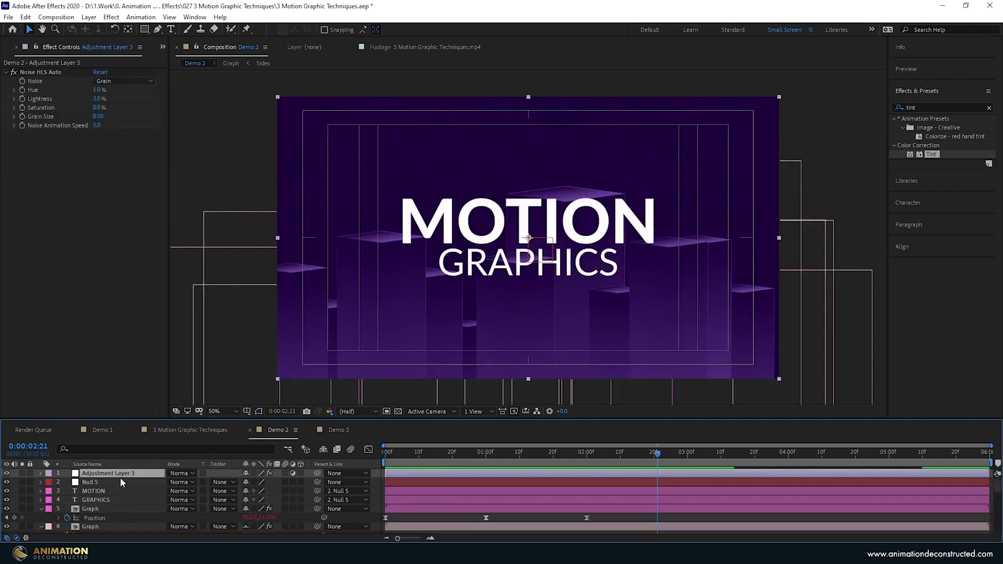
{"action": "left_click", "coordinate": [339, 430]}
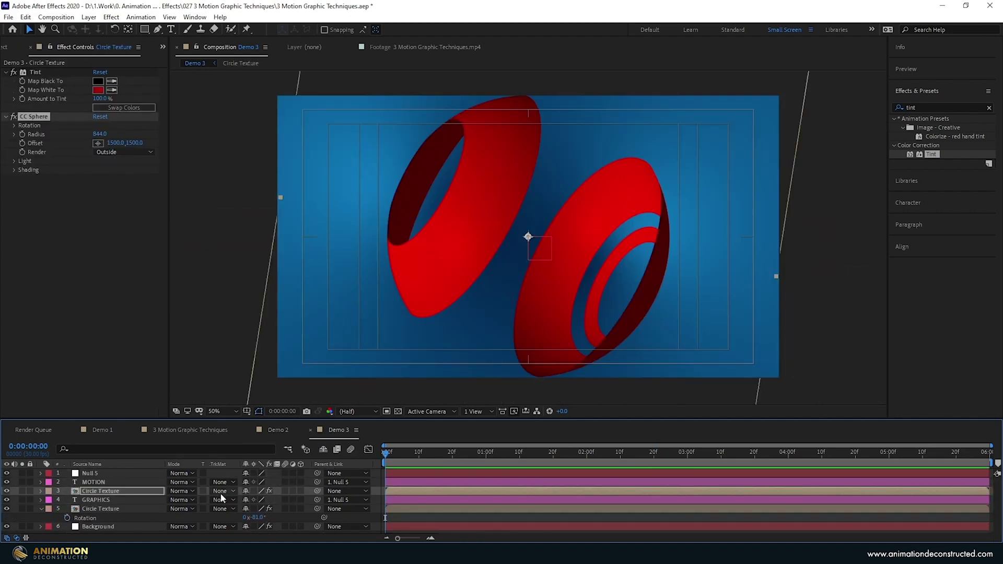
{"action": "left_click", "coordinate": [107, 473]}
{"action": "key", "text": "space"}
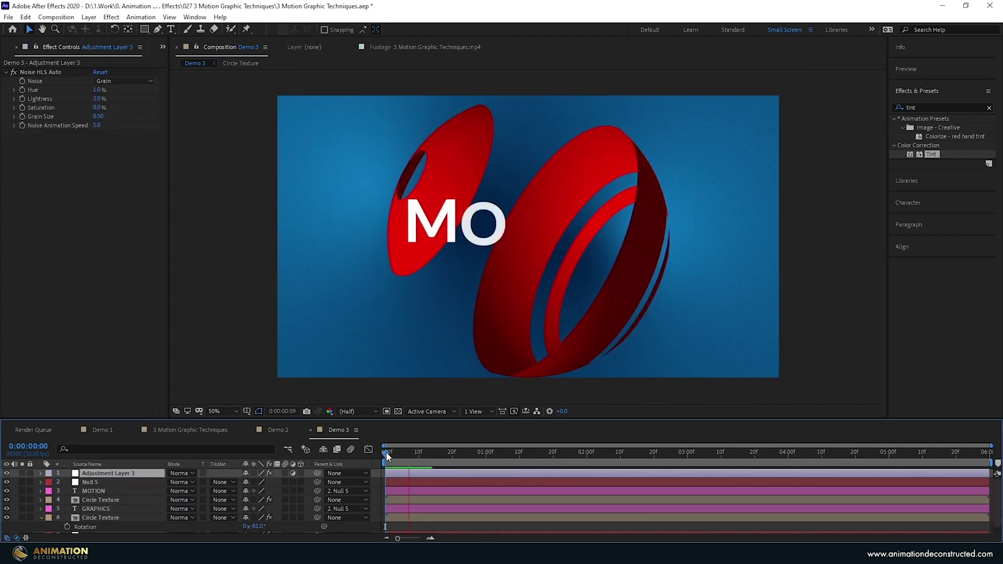